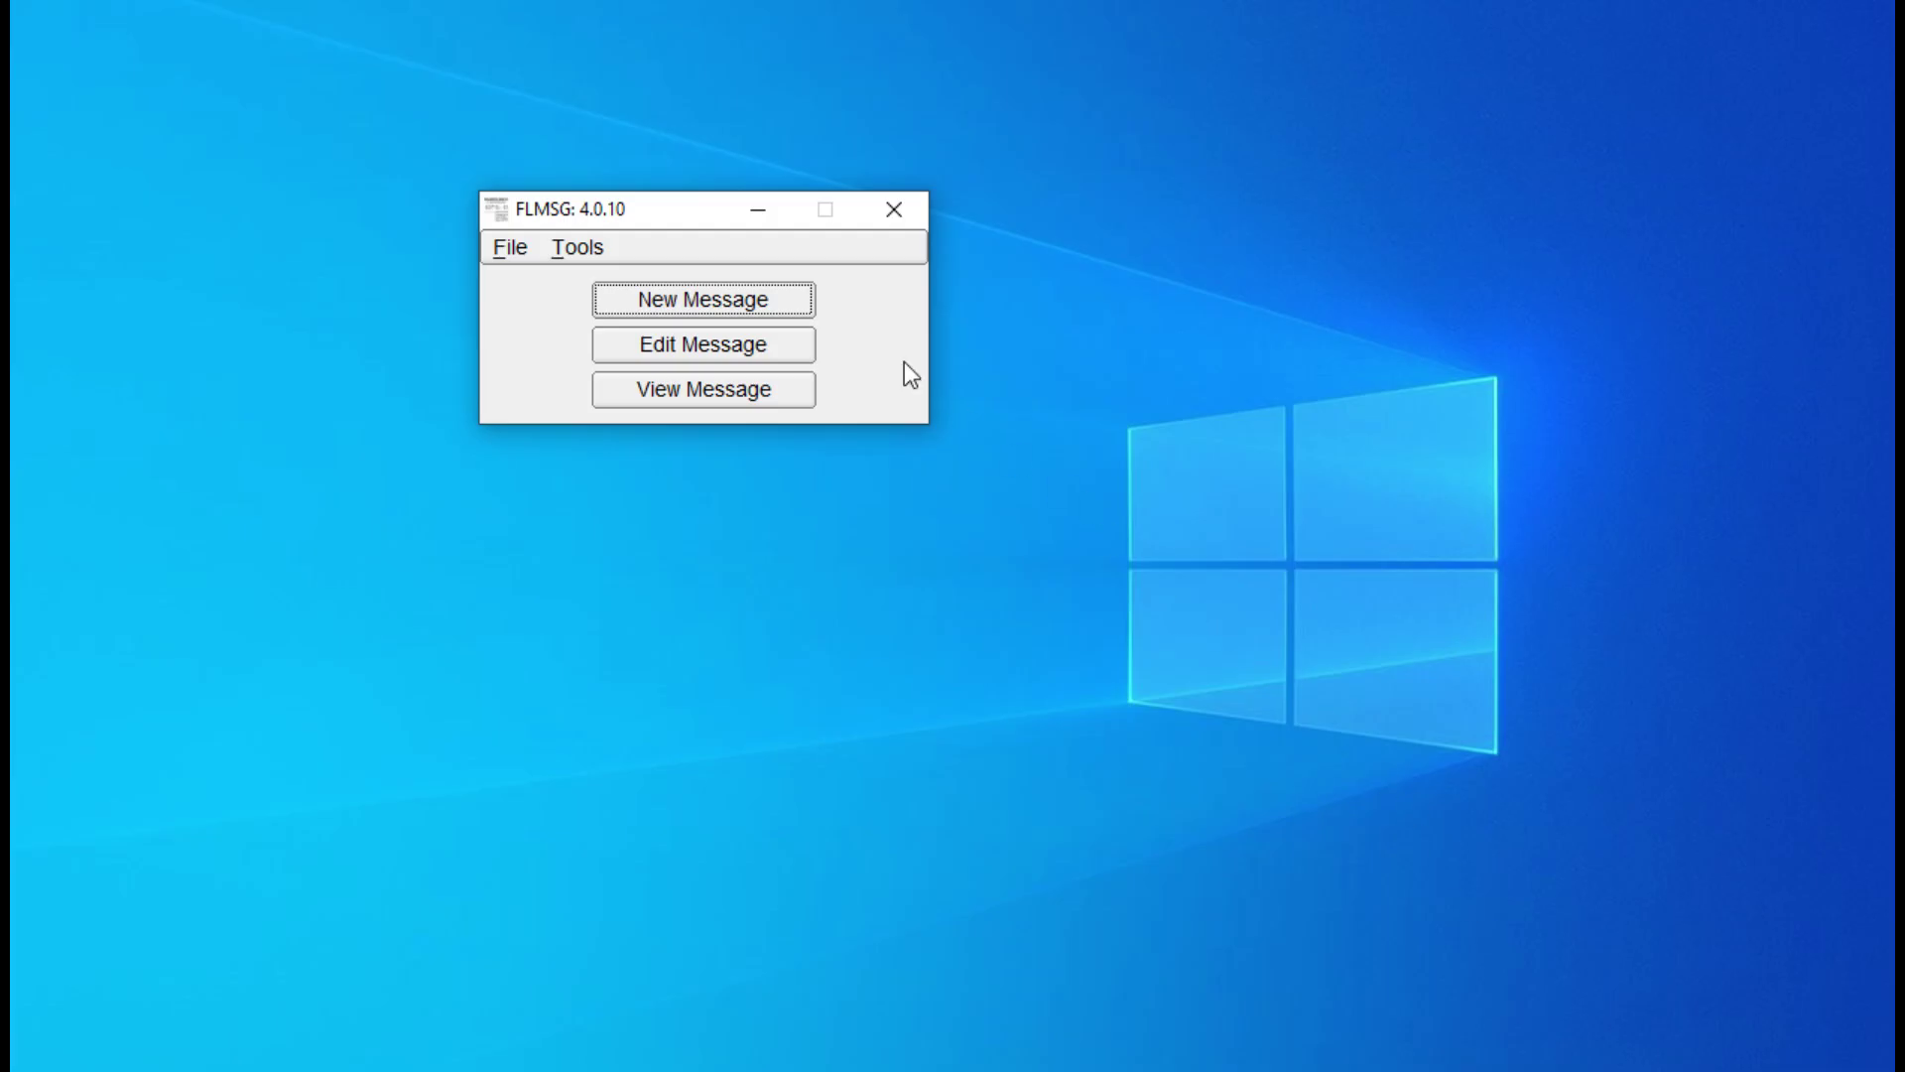
- Turn on the expert user interface in FLMSG's Config > User interface settings
left_click(579, 246)
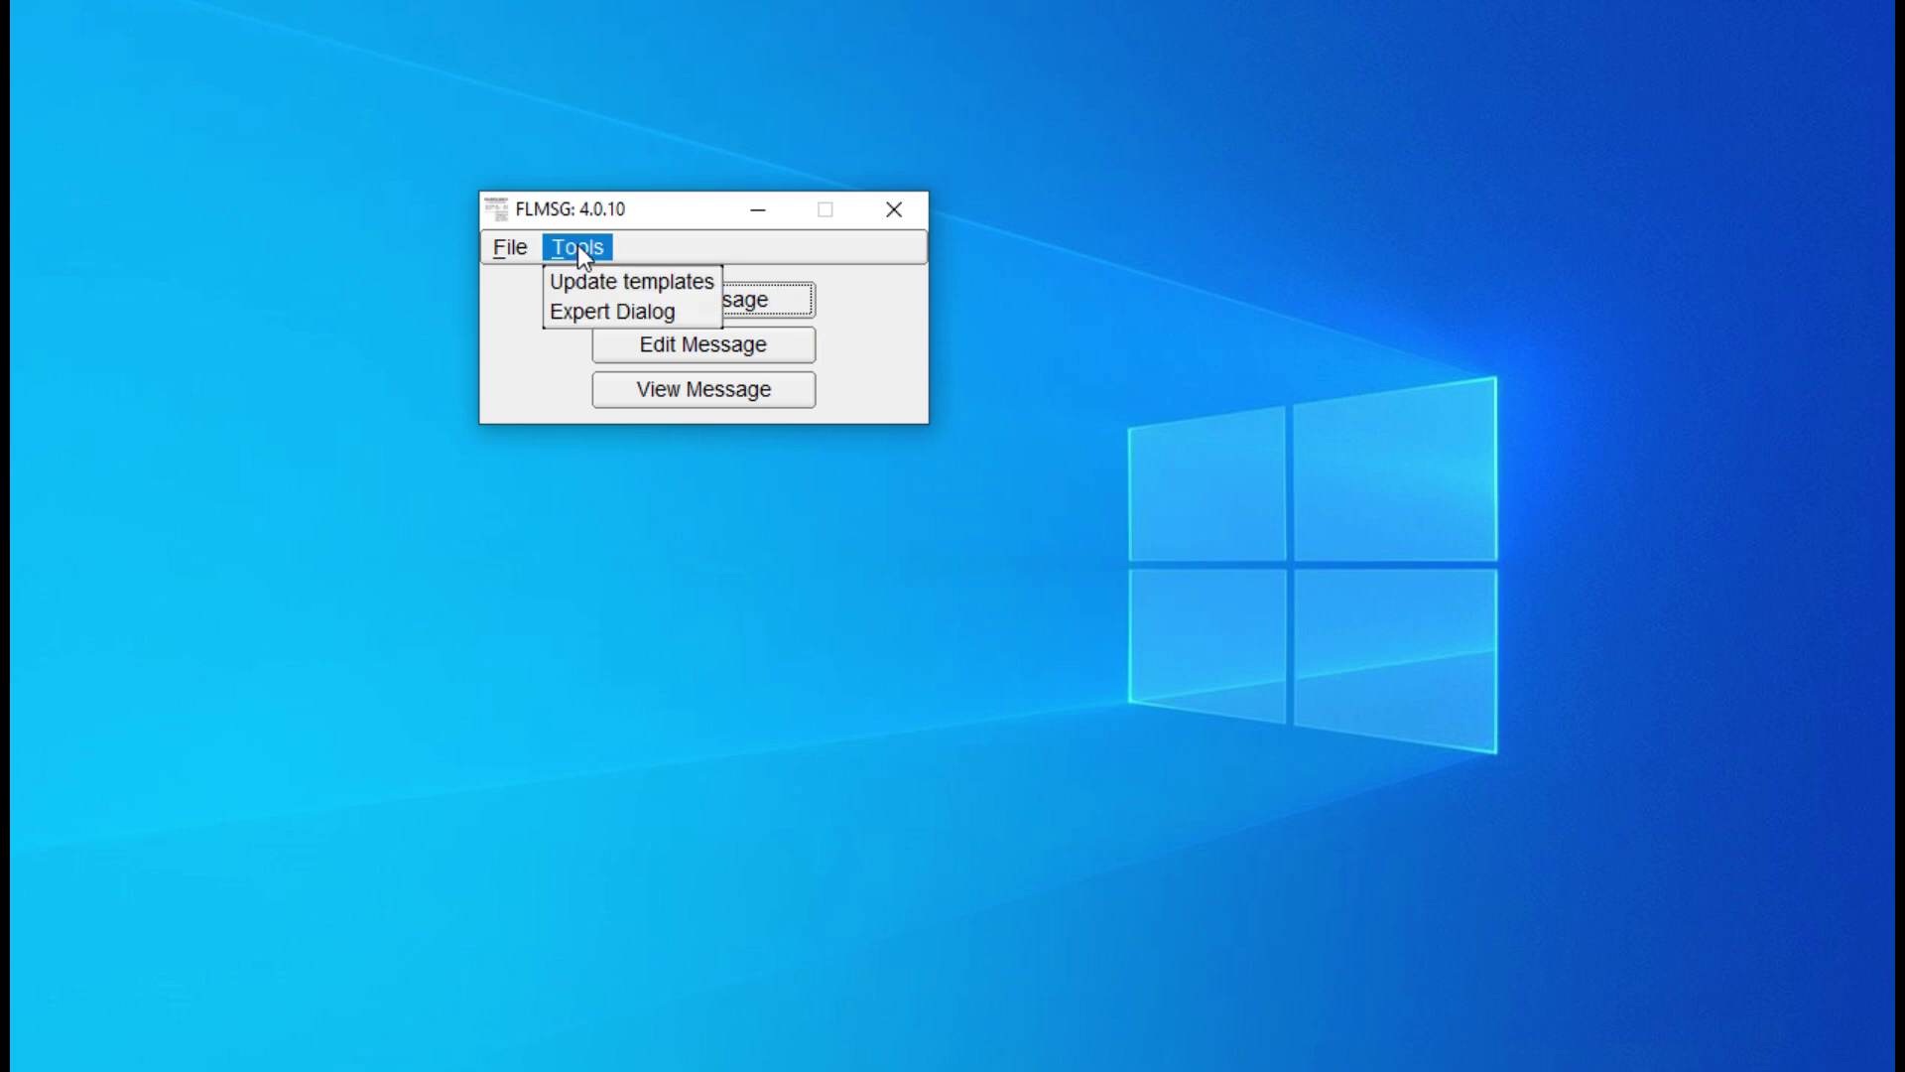
left_click(587, 311)
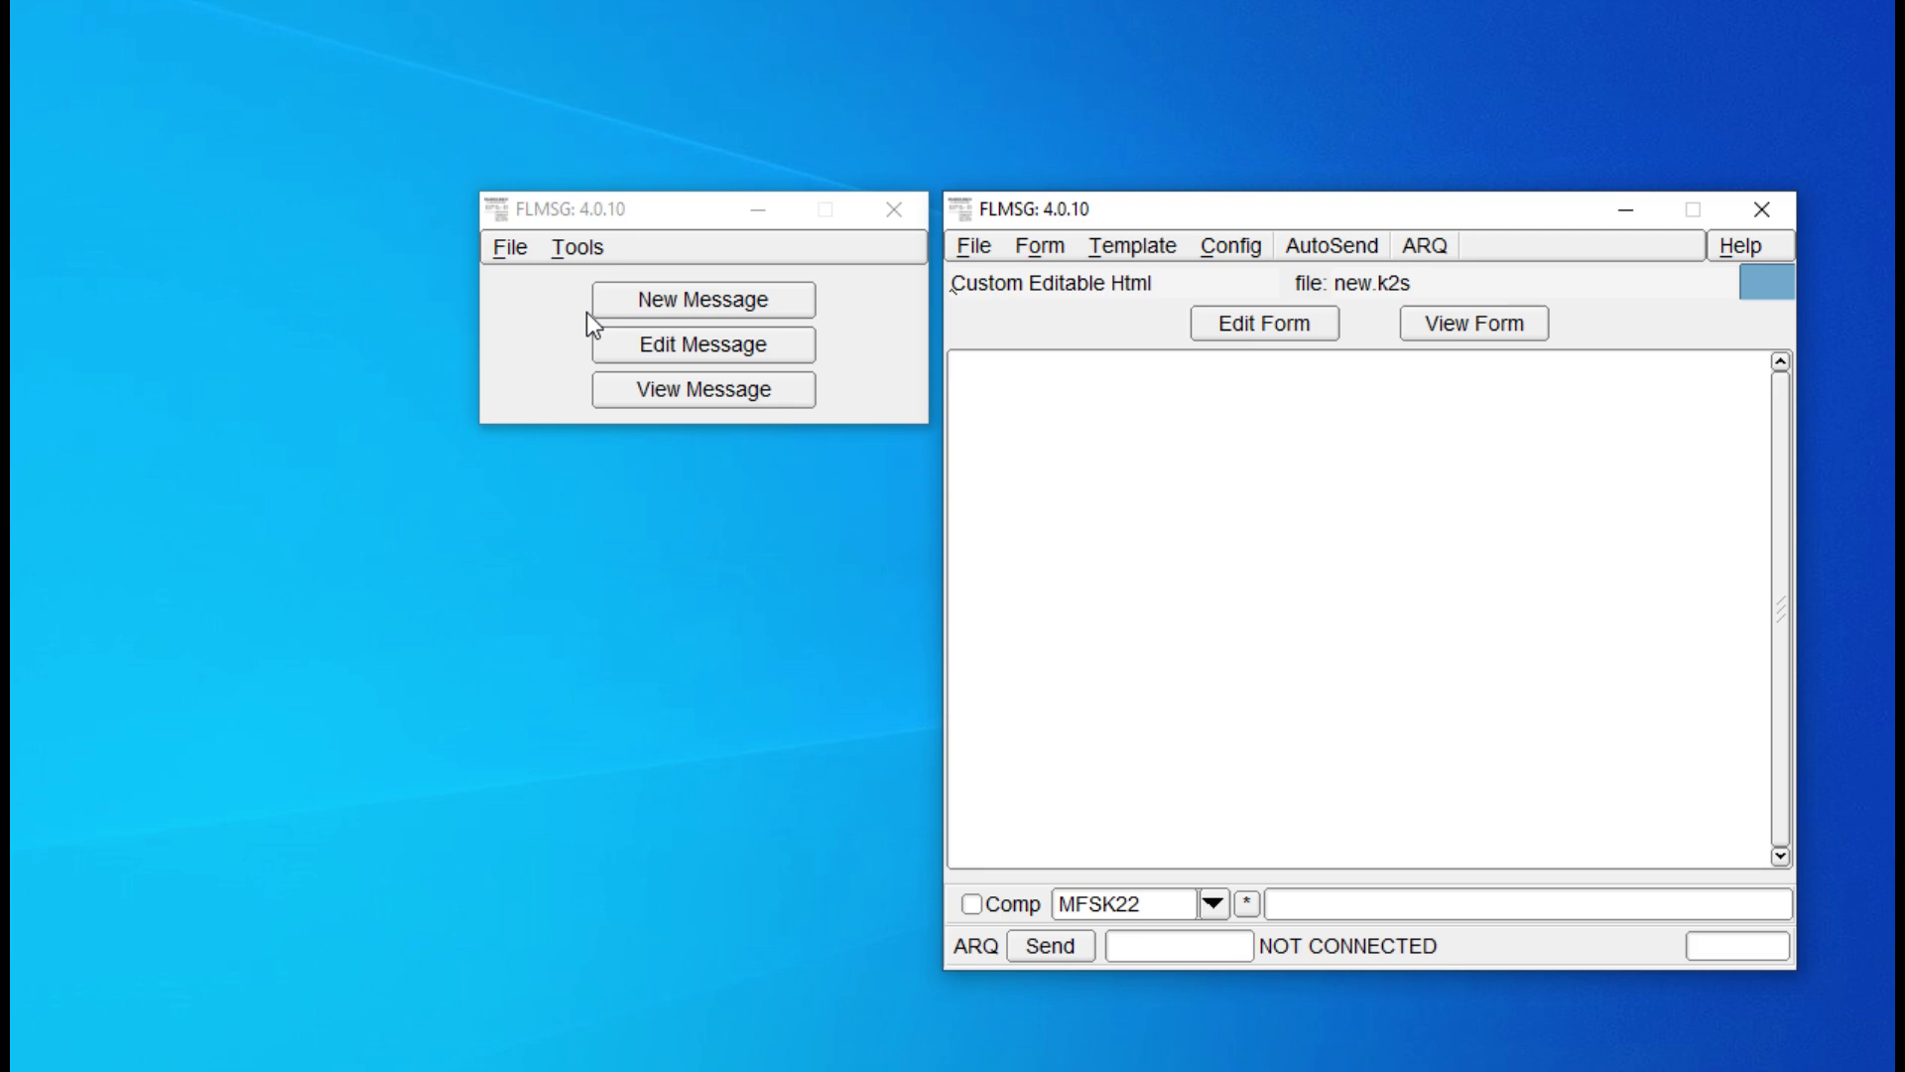
left_click(1228, 250)
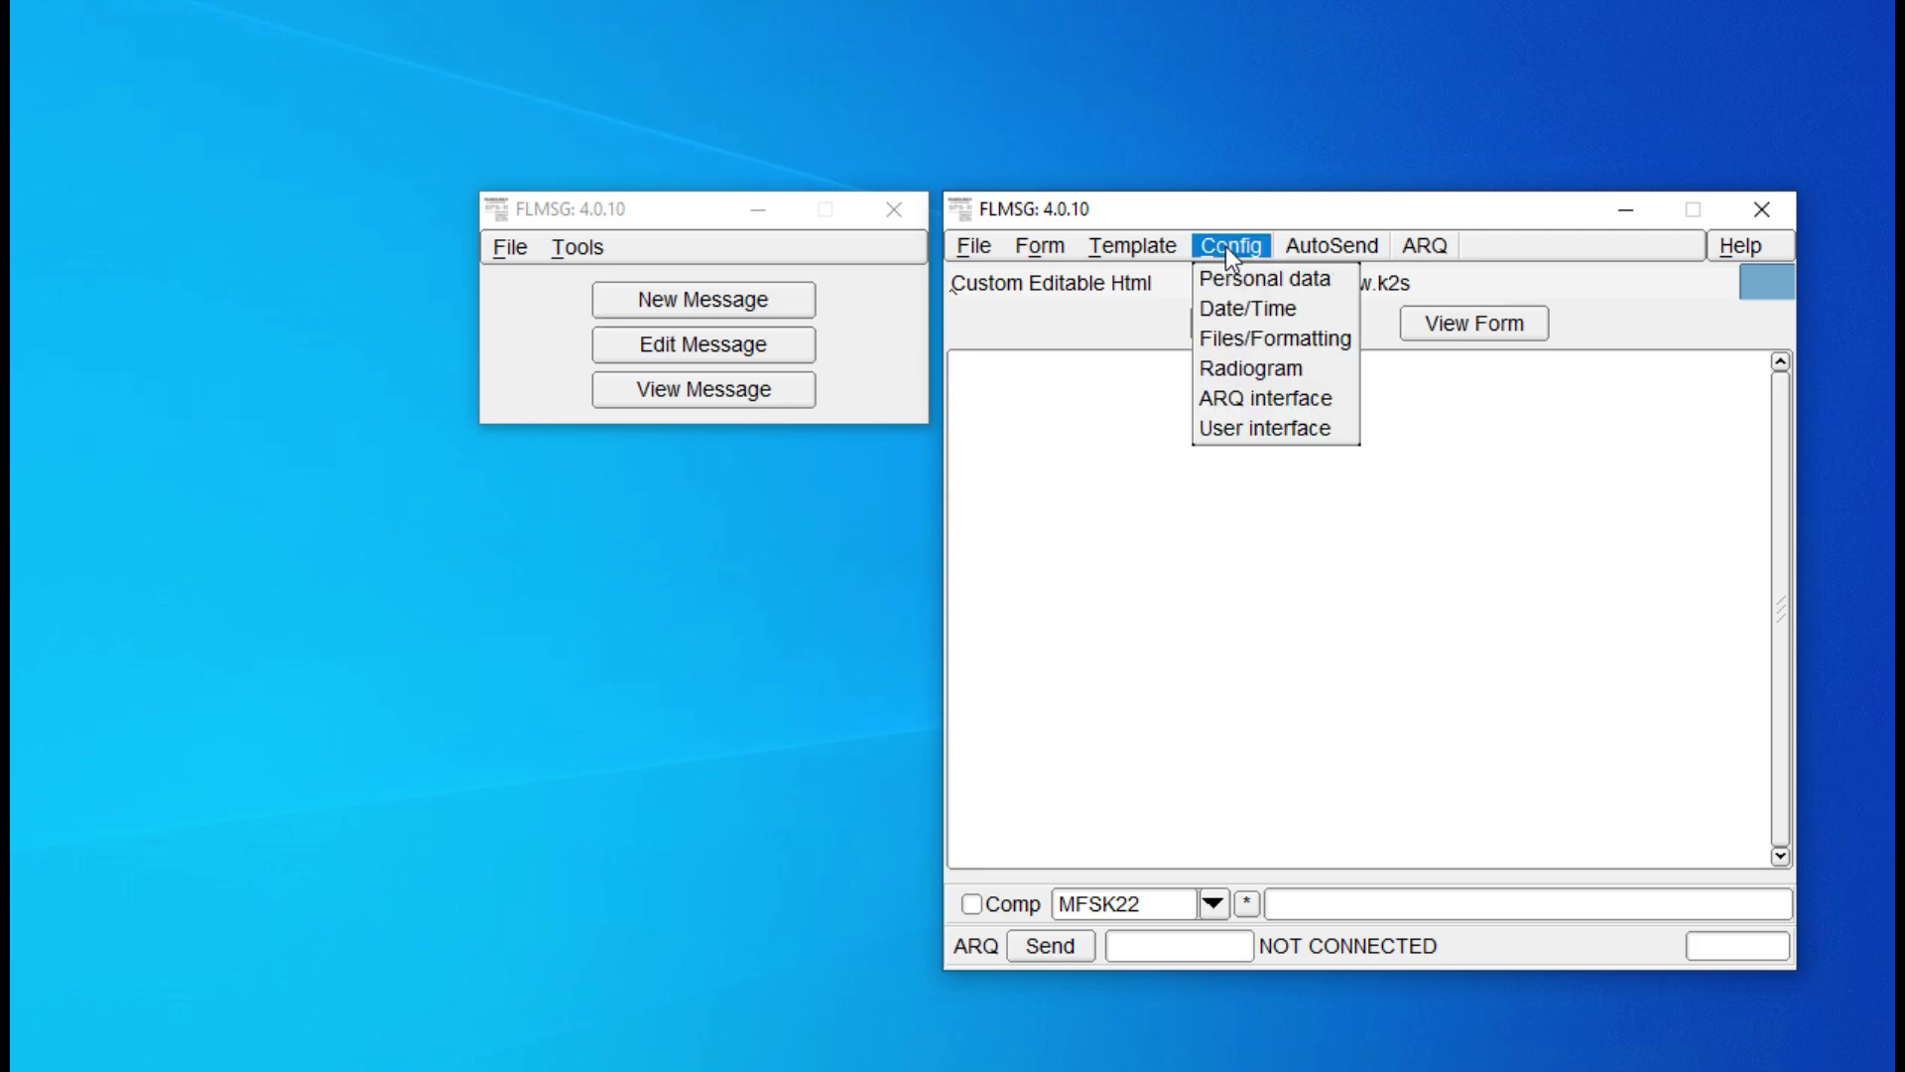
left_click(1252, 430)
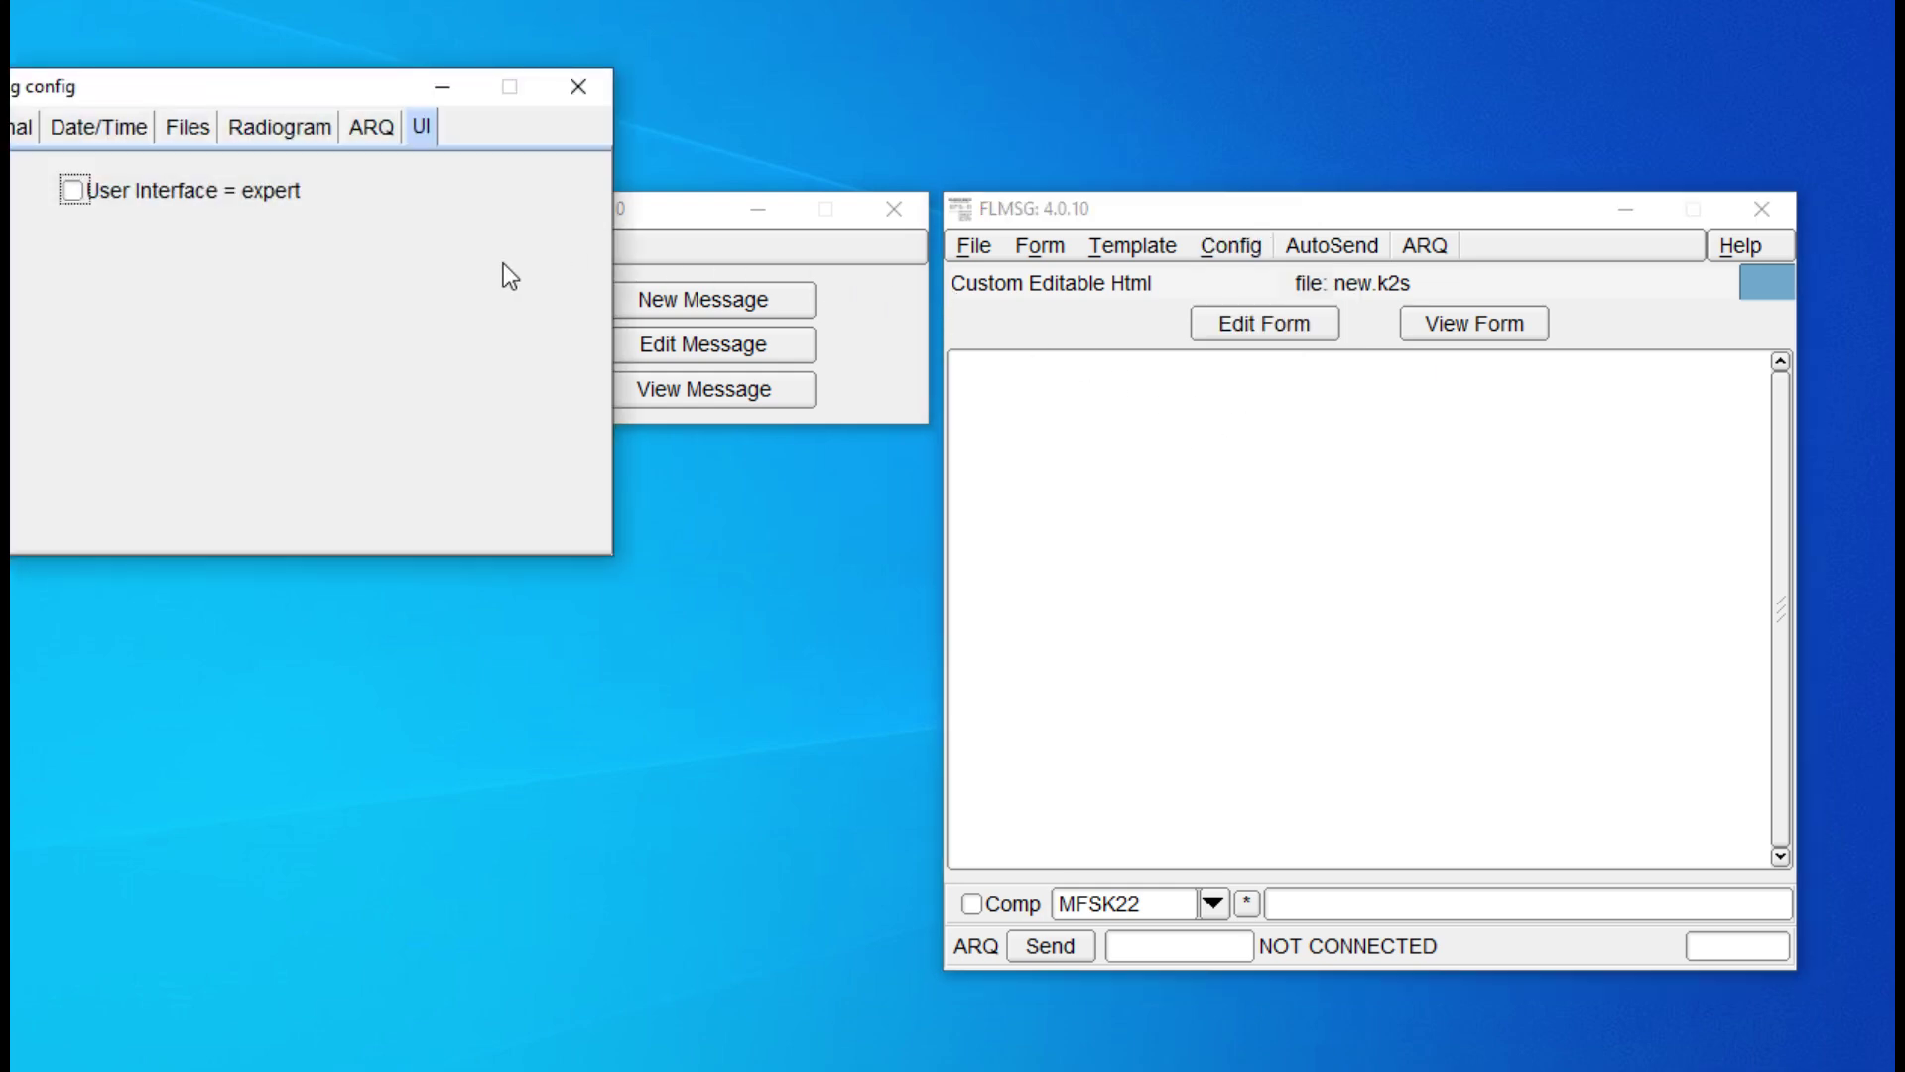
left_click_drag(211, 86, 389, 306)
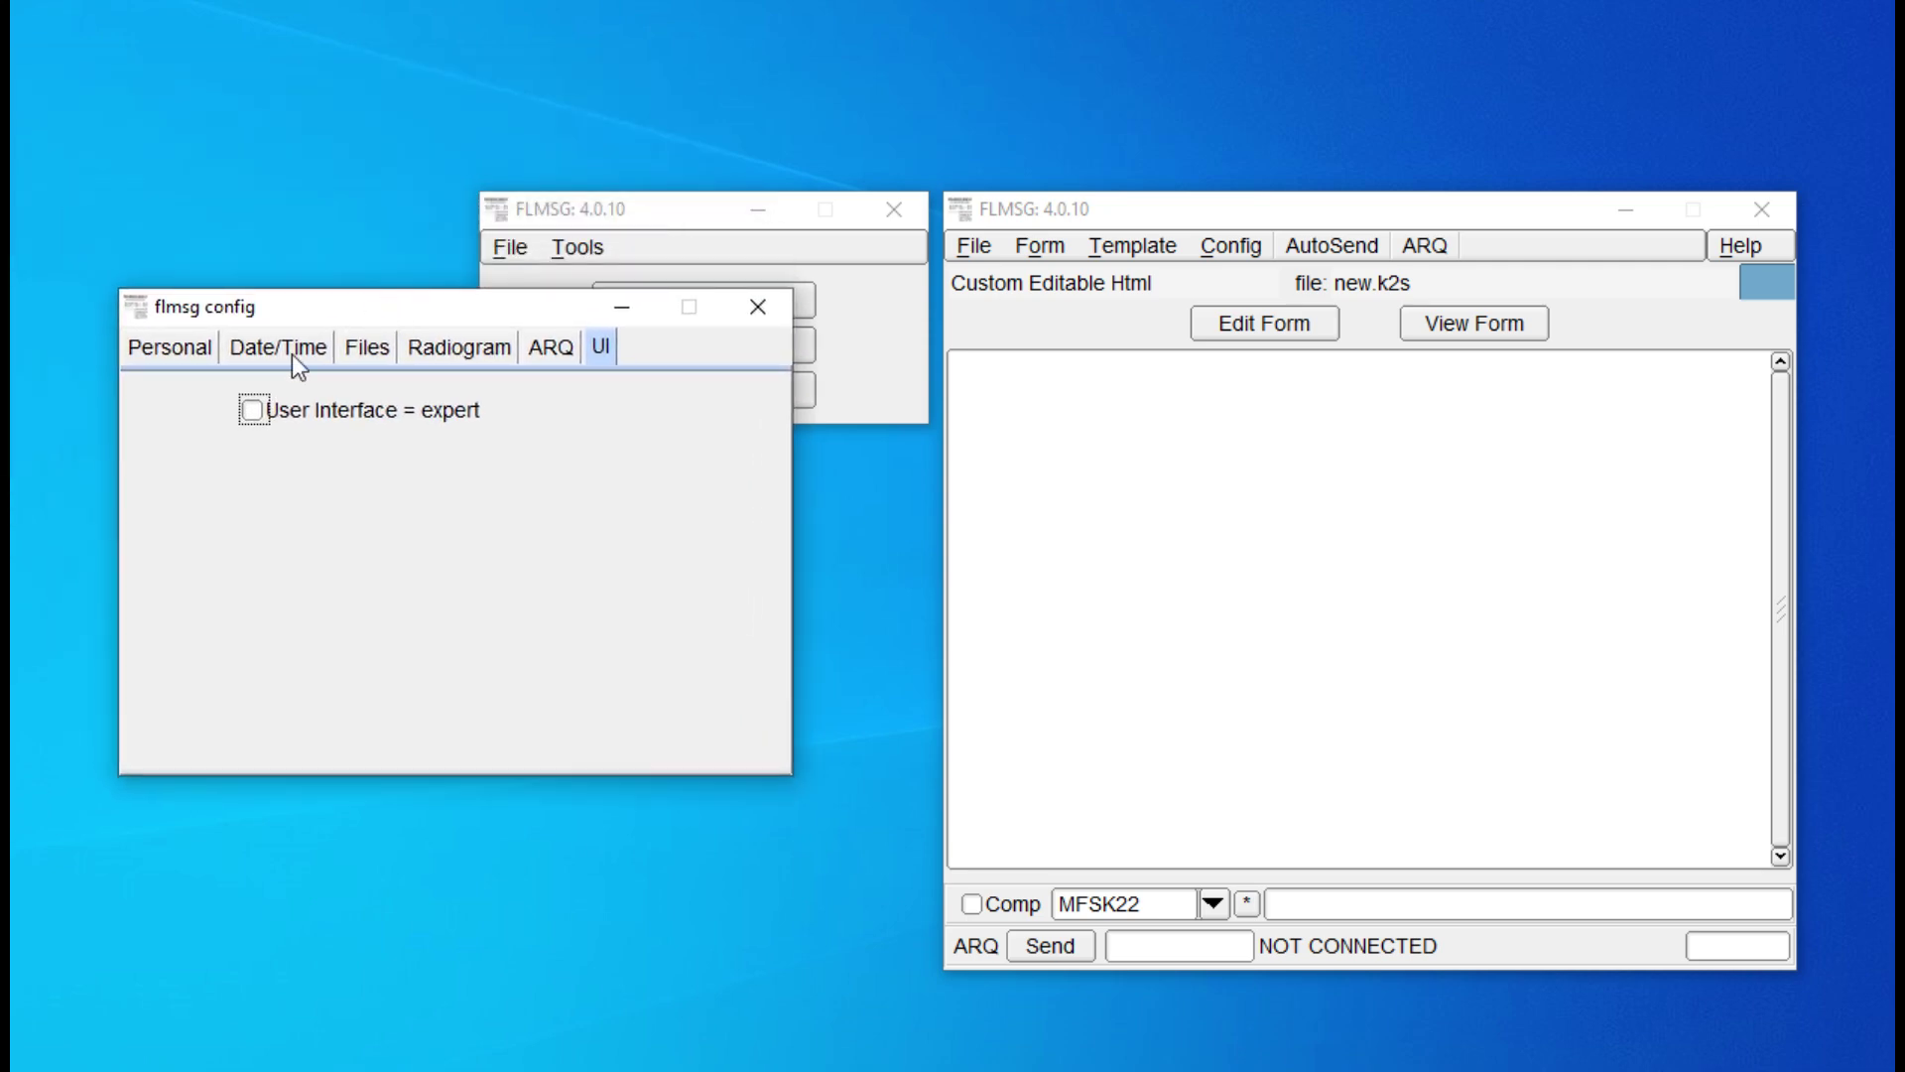
left_click(254, 410)
- Close the configuration window and both FLMSG windows
left_click(762, 314)
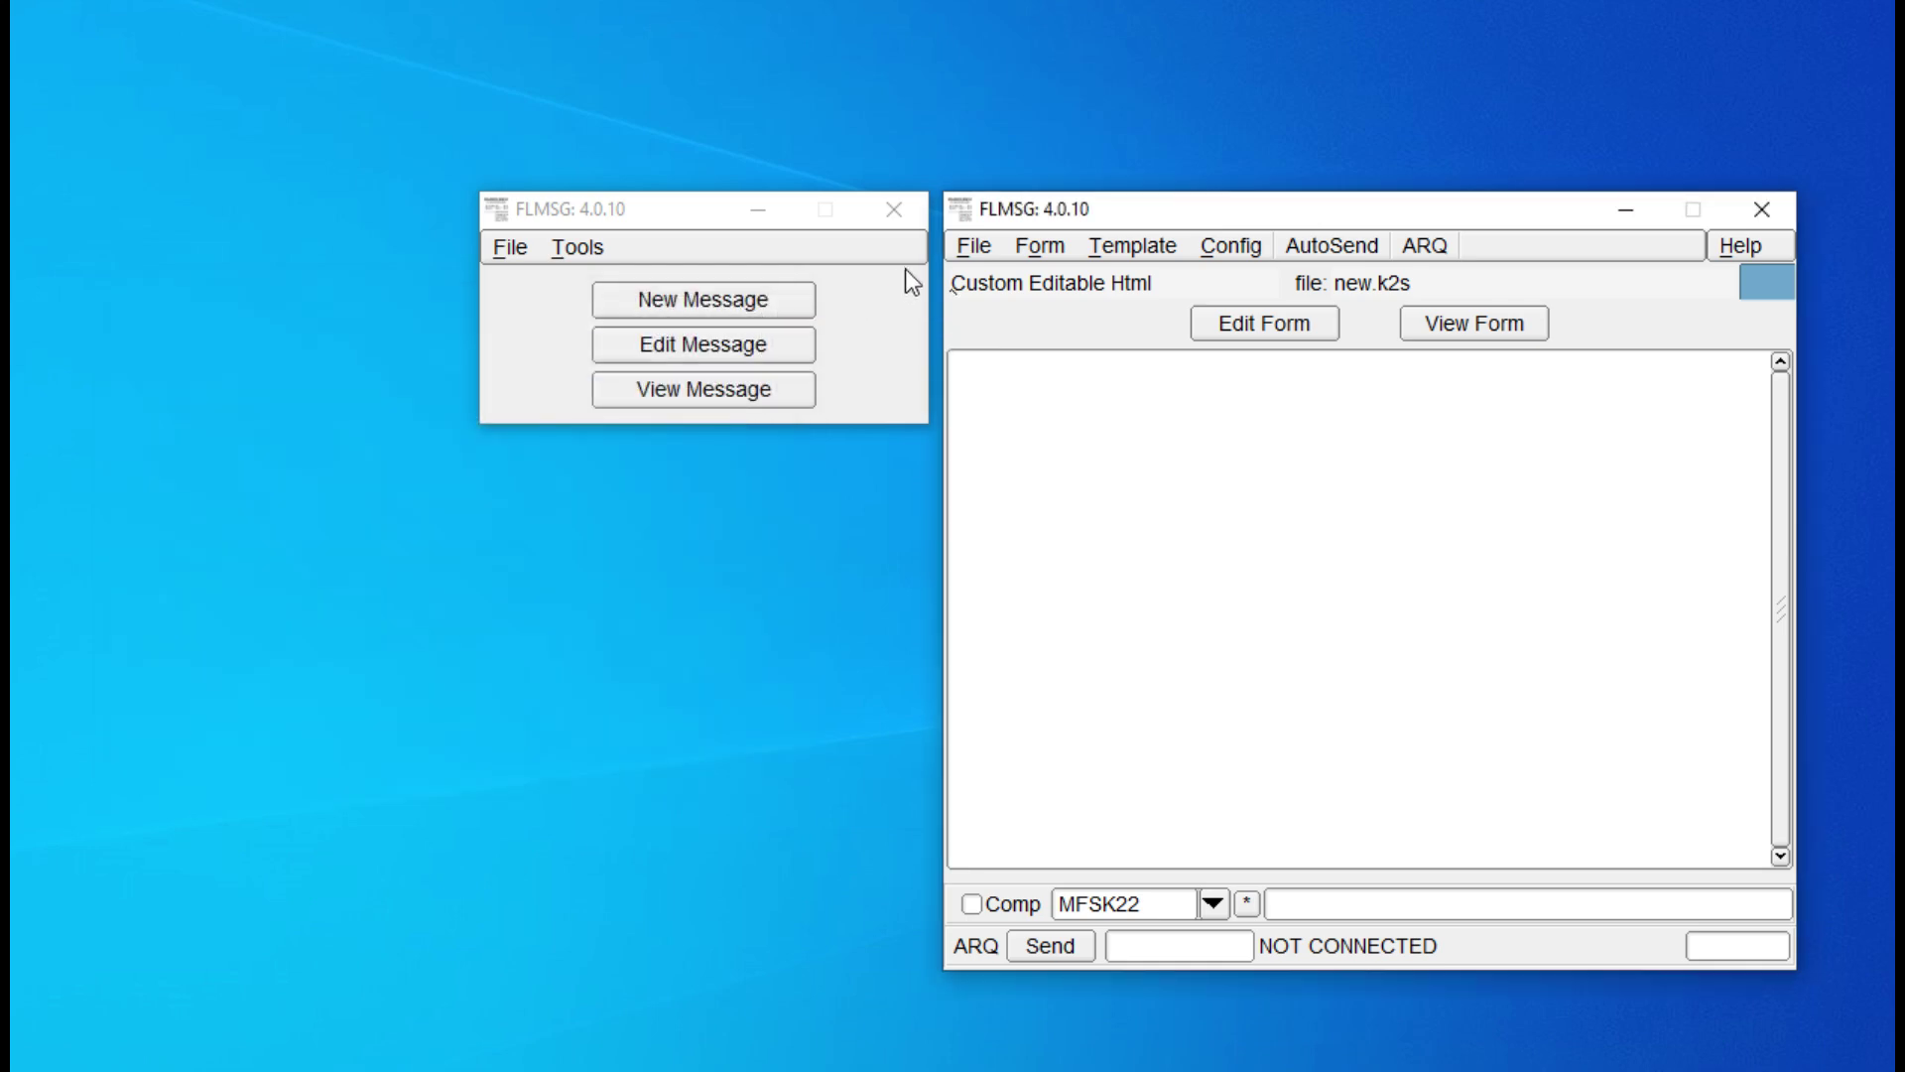
left_click(896, 209)
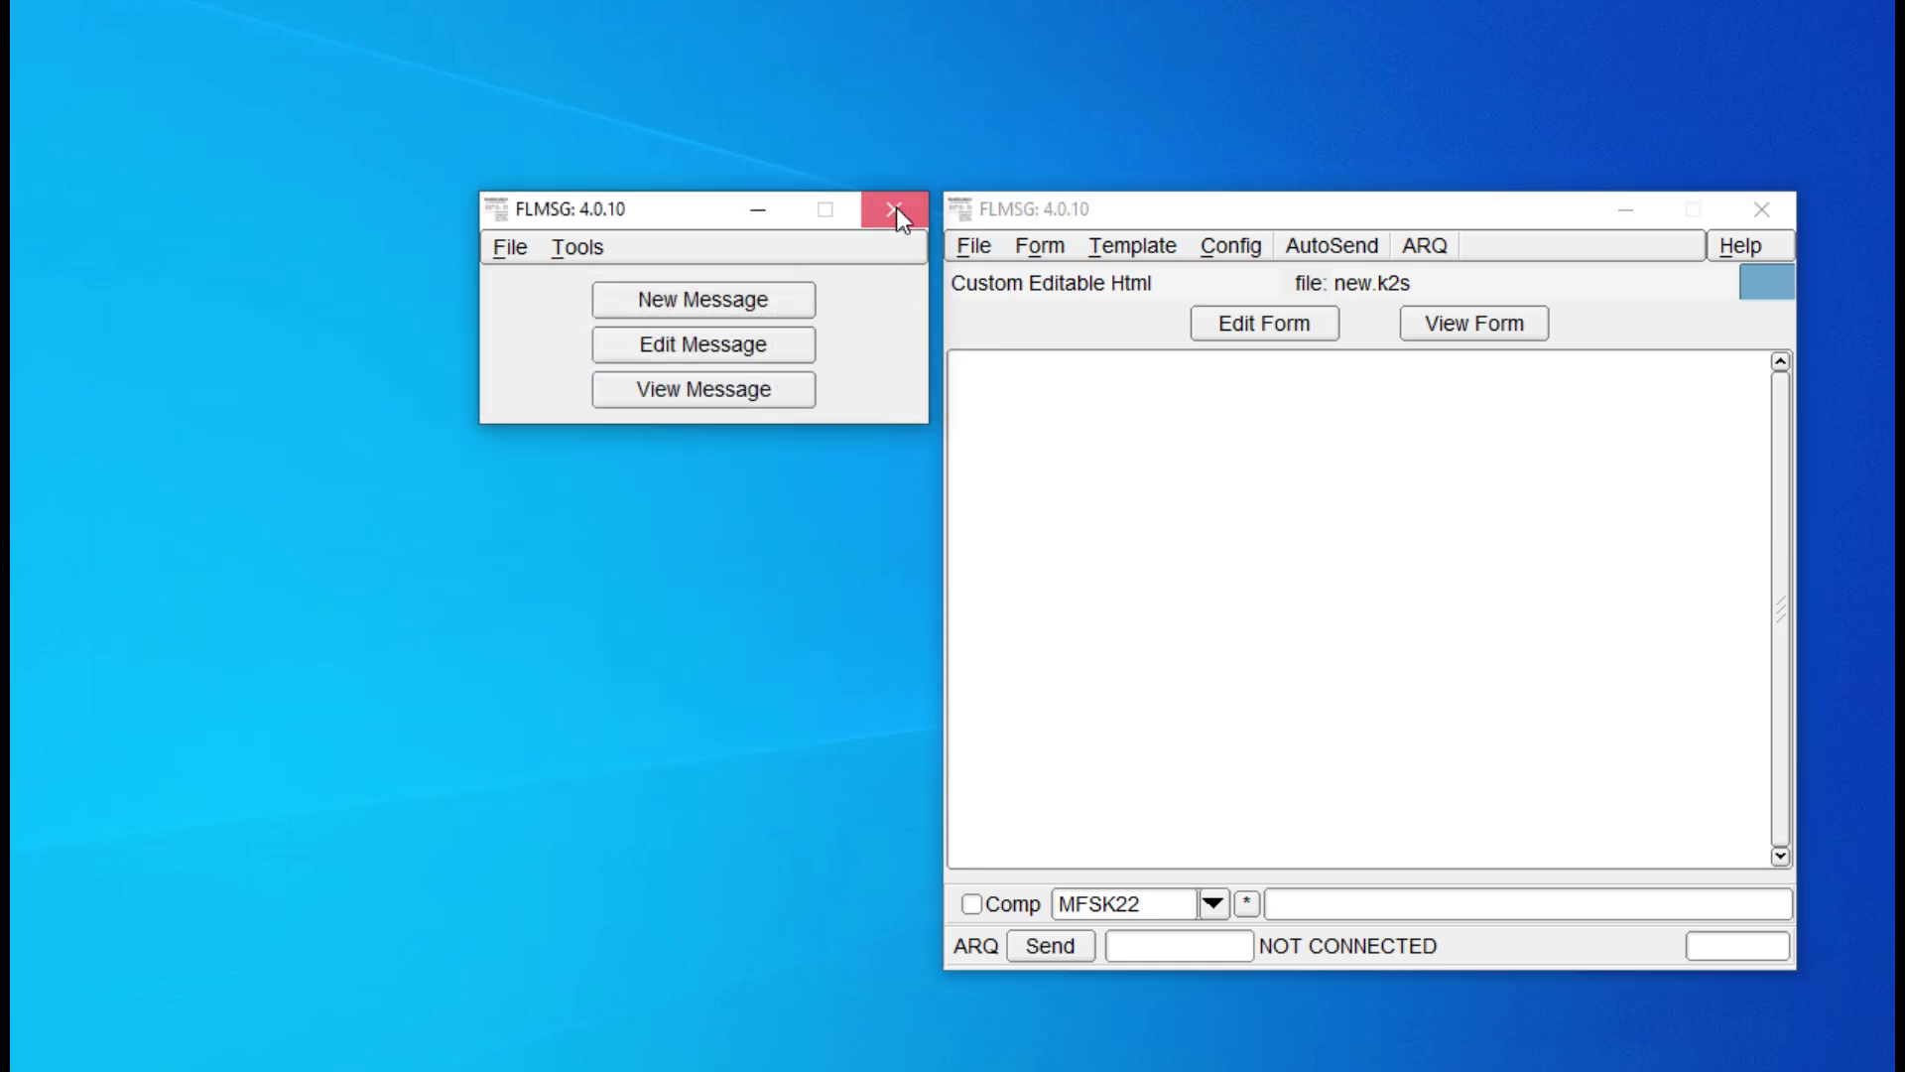
left_click(896, 209)
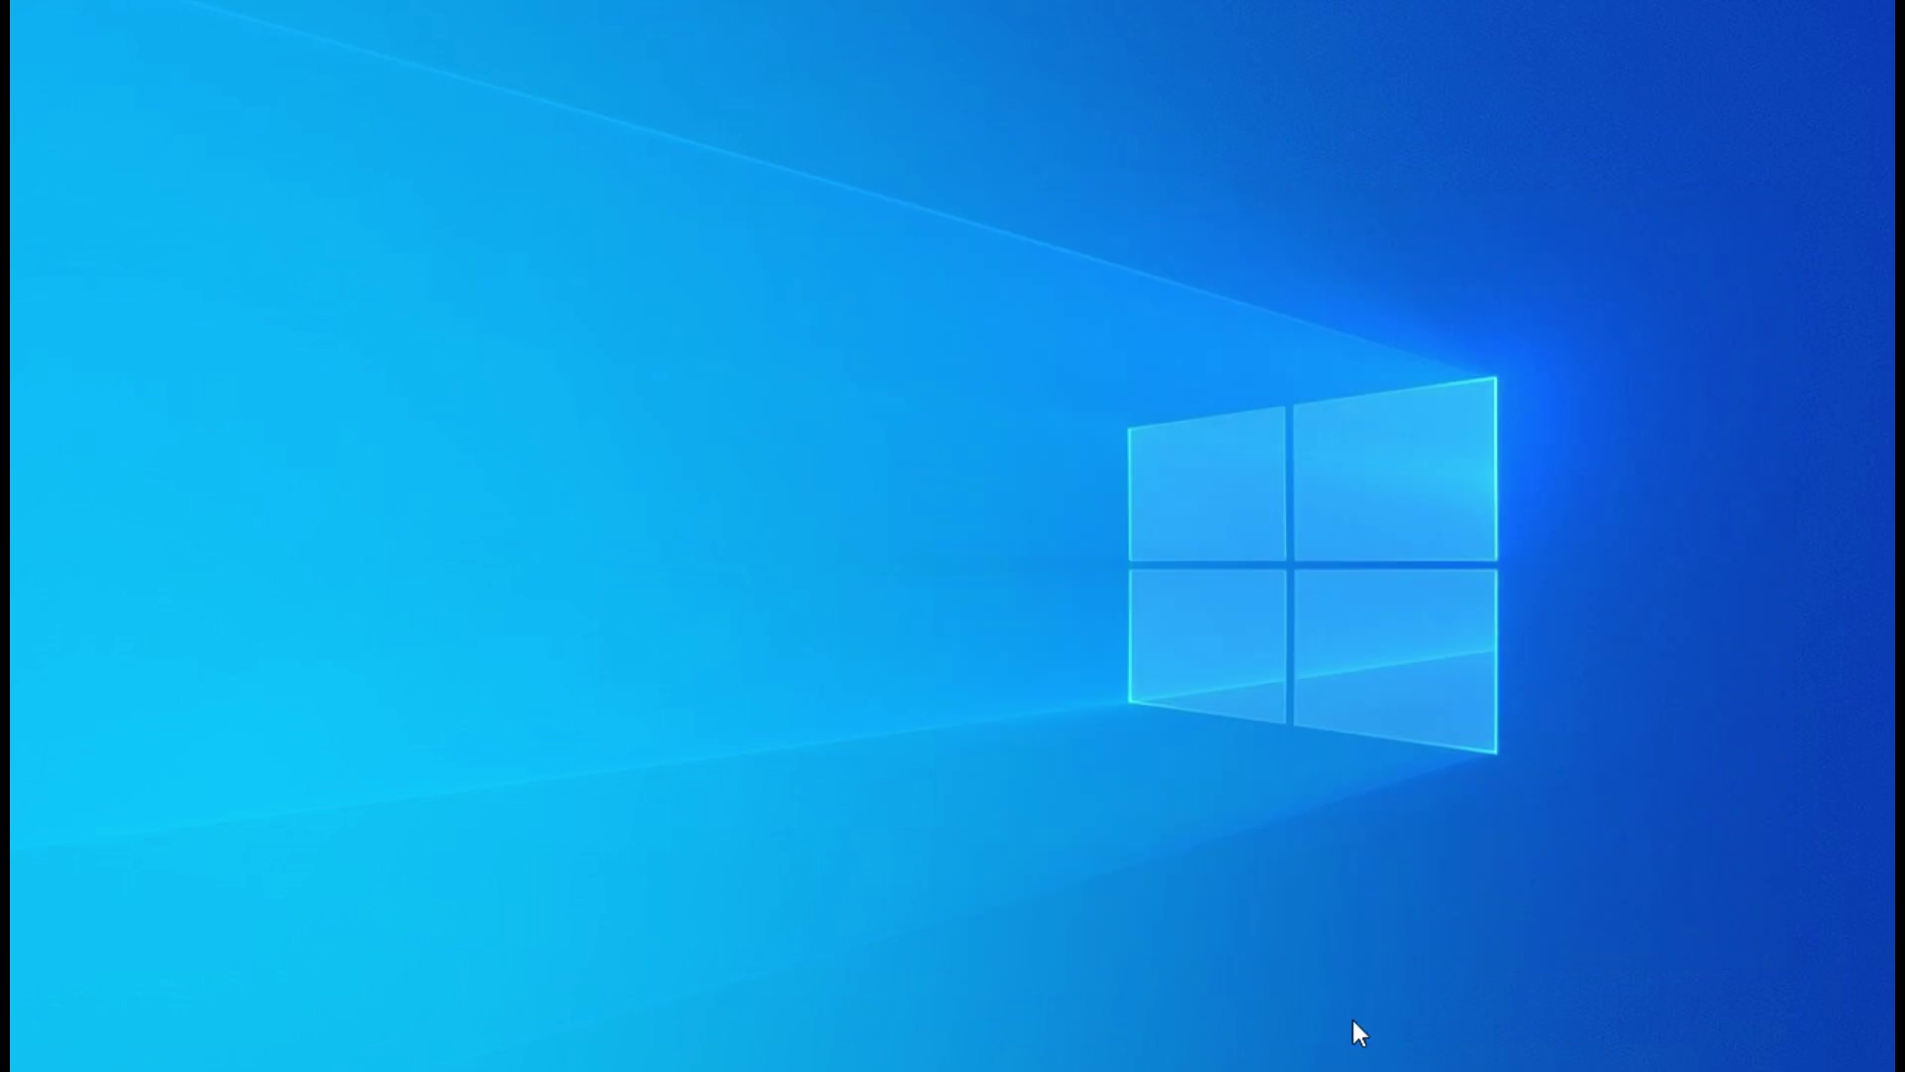
- Launch FLMSG by searching for 'flmsg' in Windows Search
left_click(230, 1070)
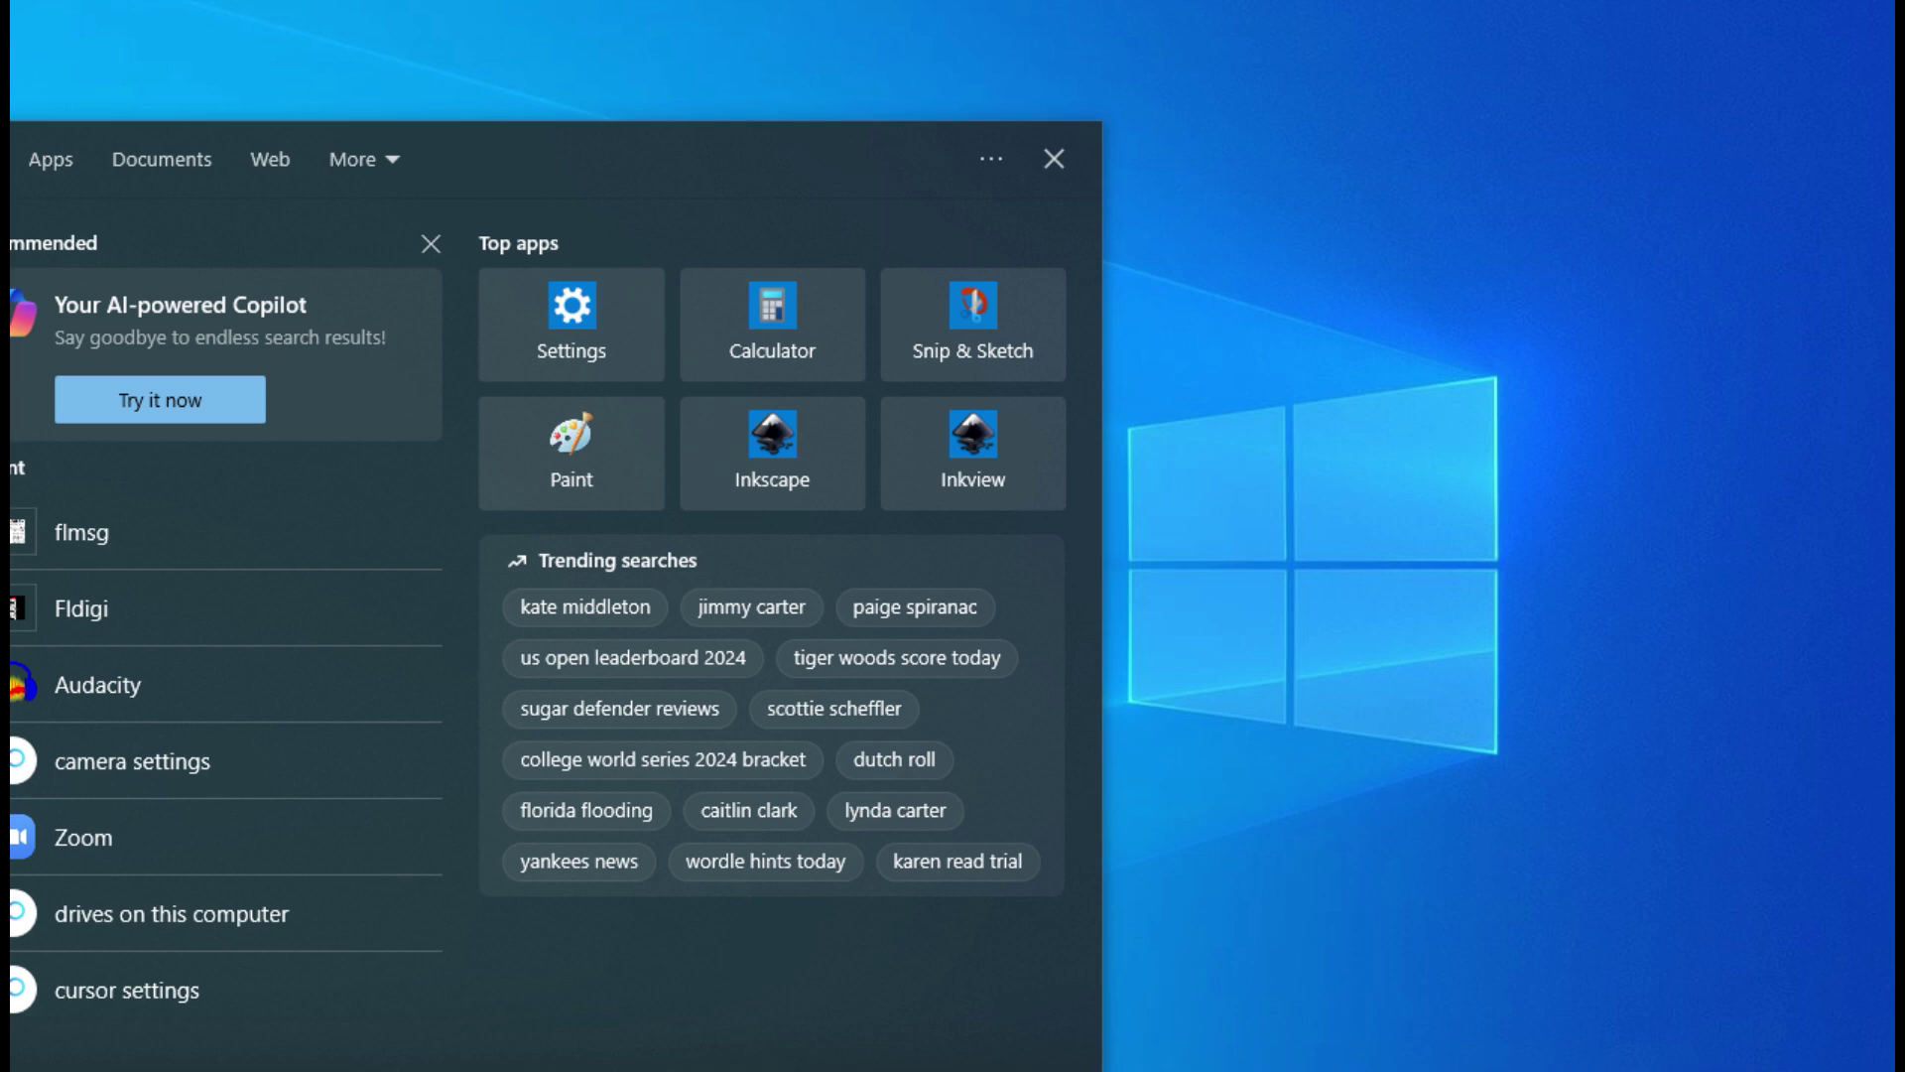
type("flms")
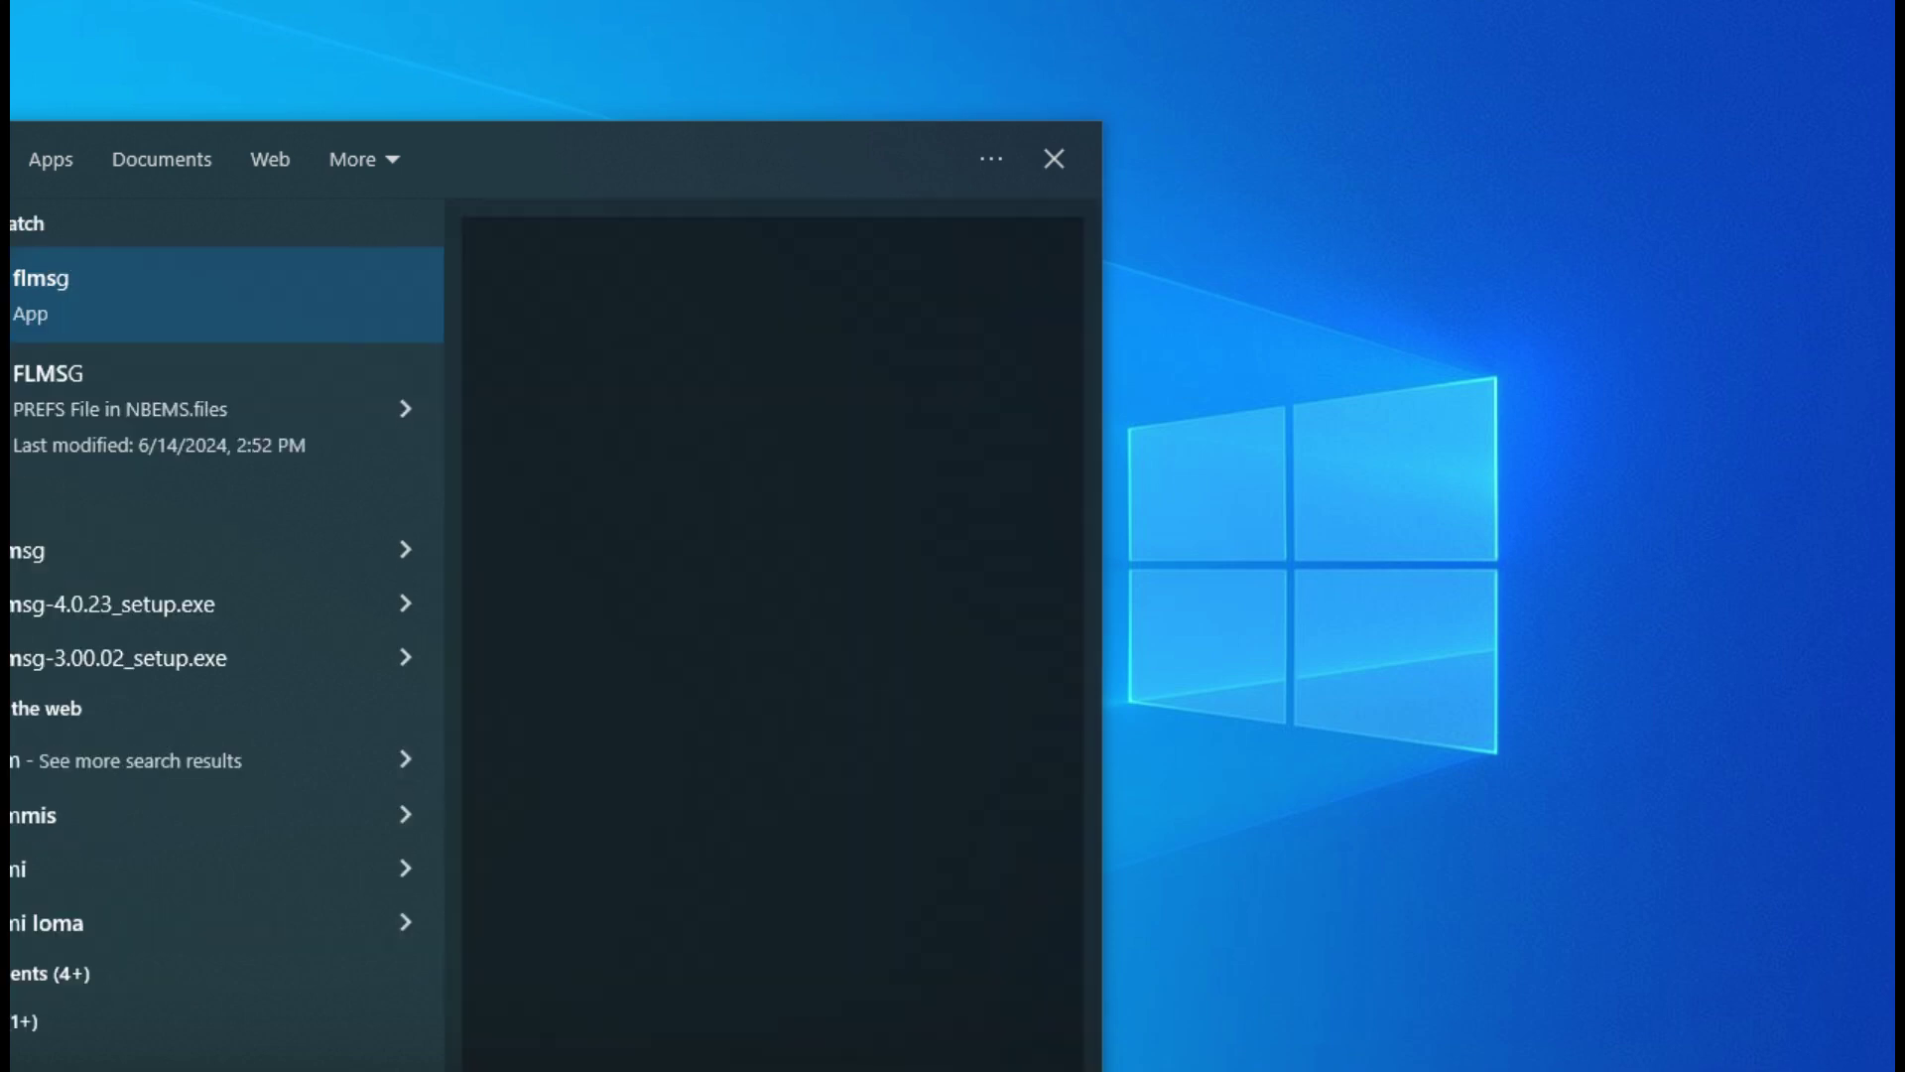
type("g")
key("Return")
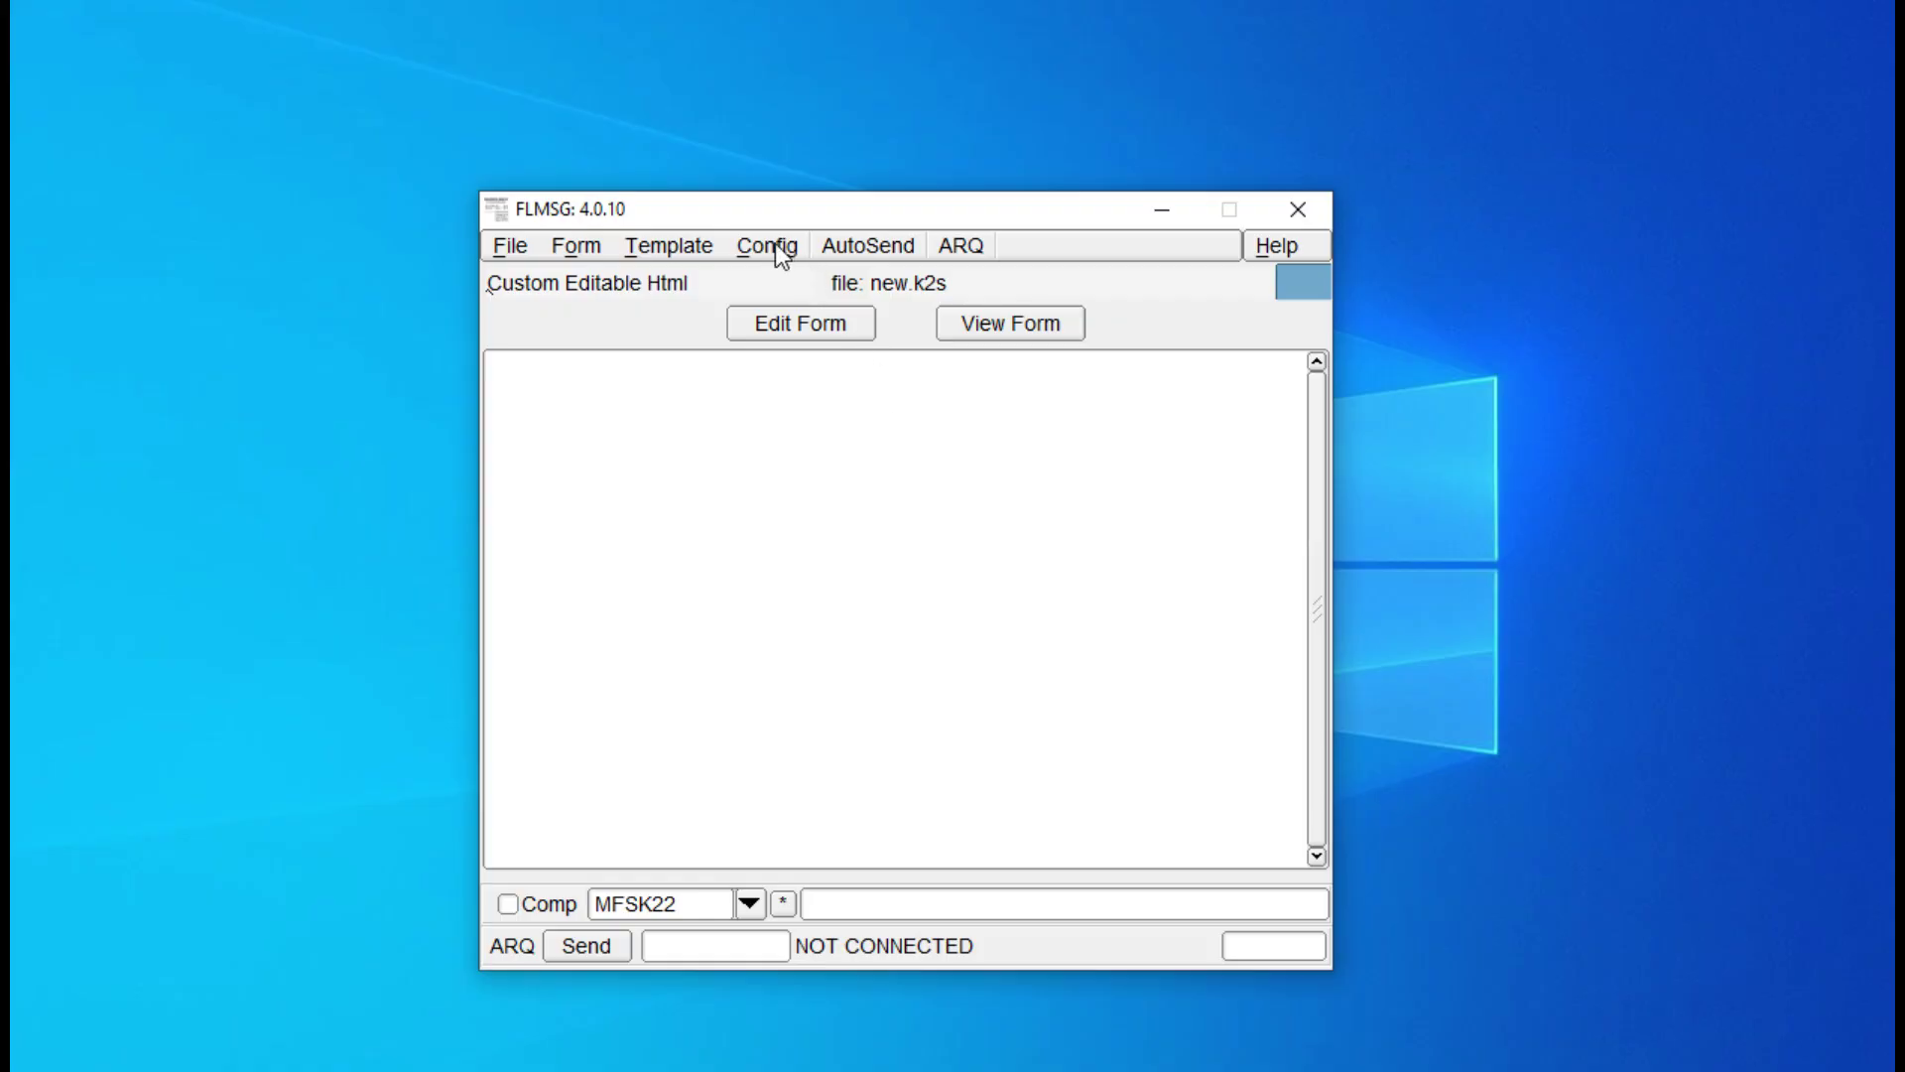
- In Personal data, set the Files tab's file-naming date-time to 'UTC time, Z'
left_click(772, 246)
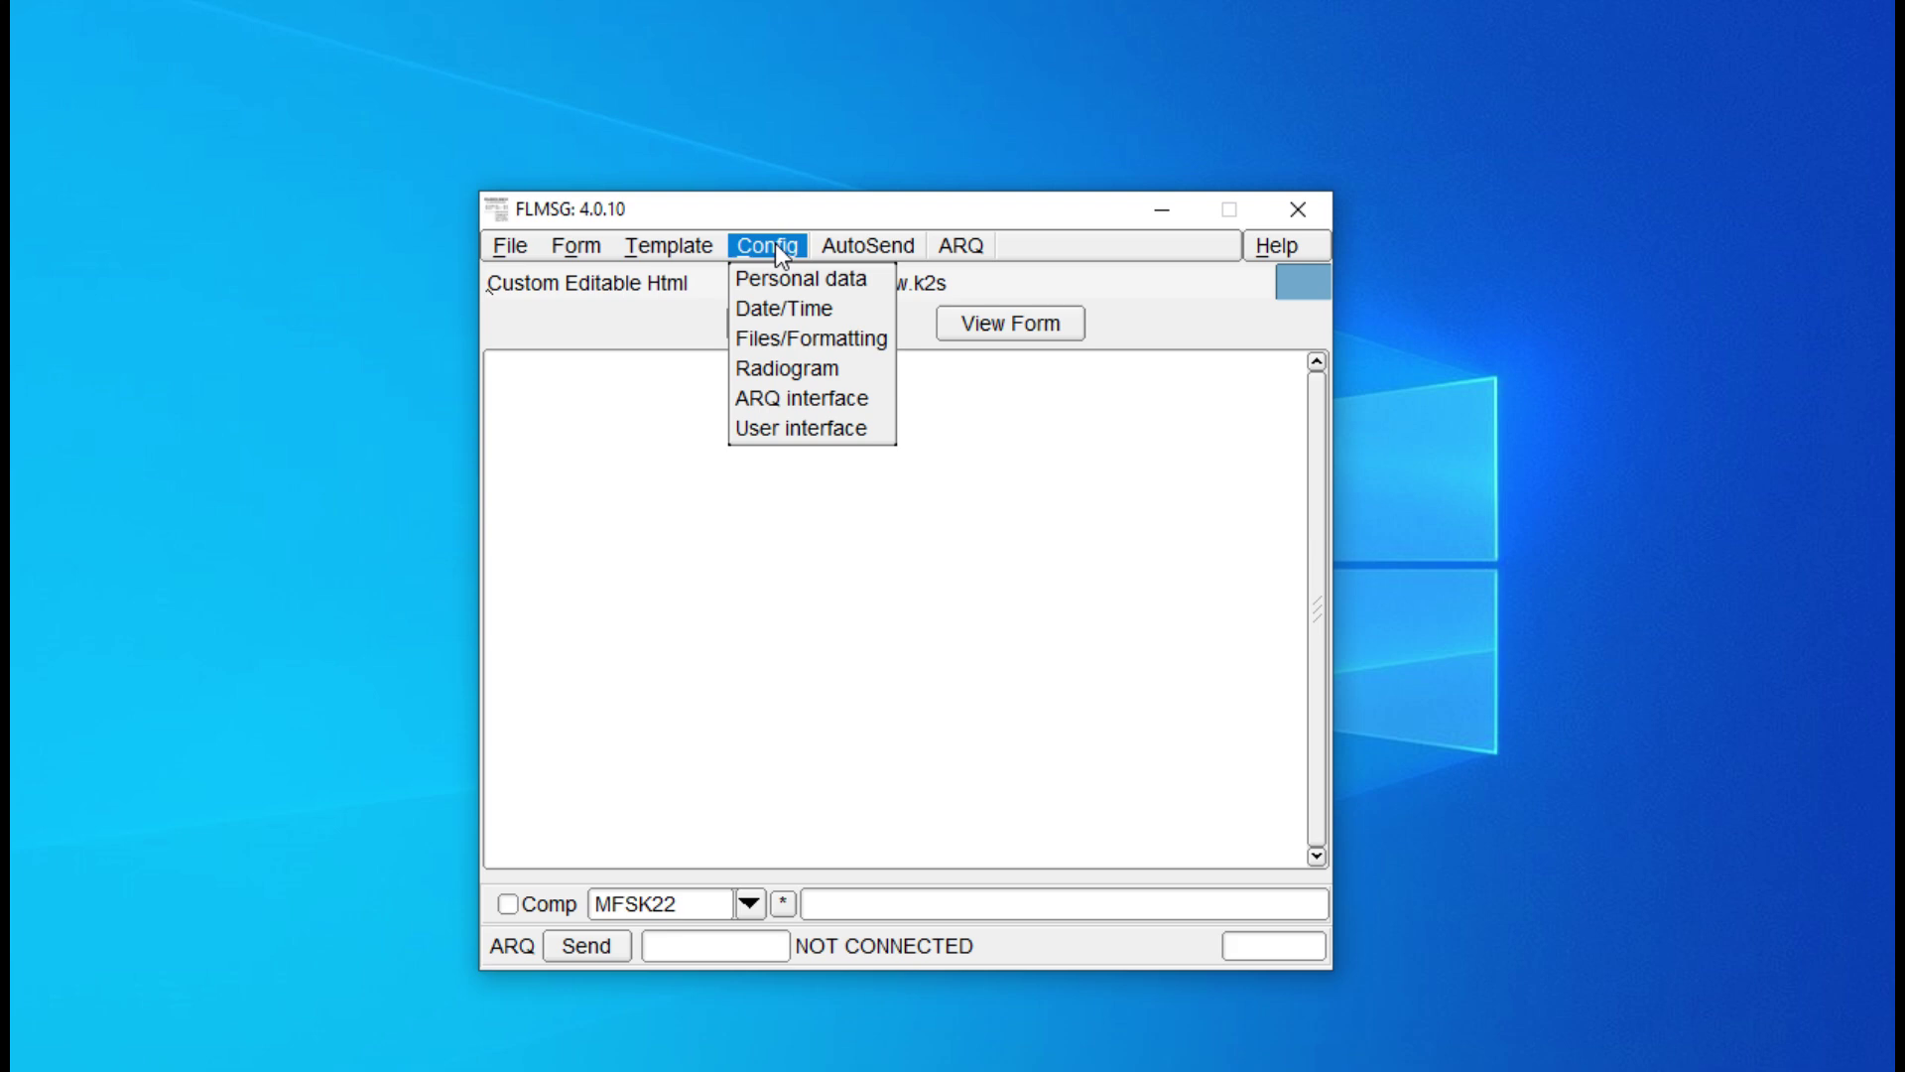
left_click(776, 276)
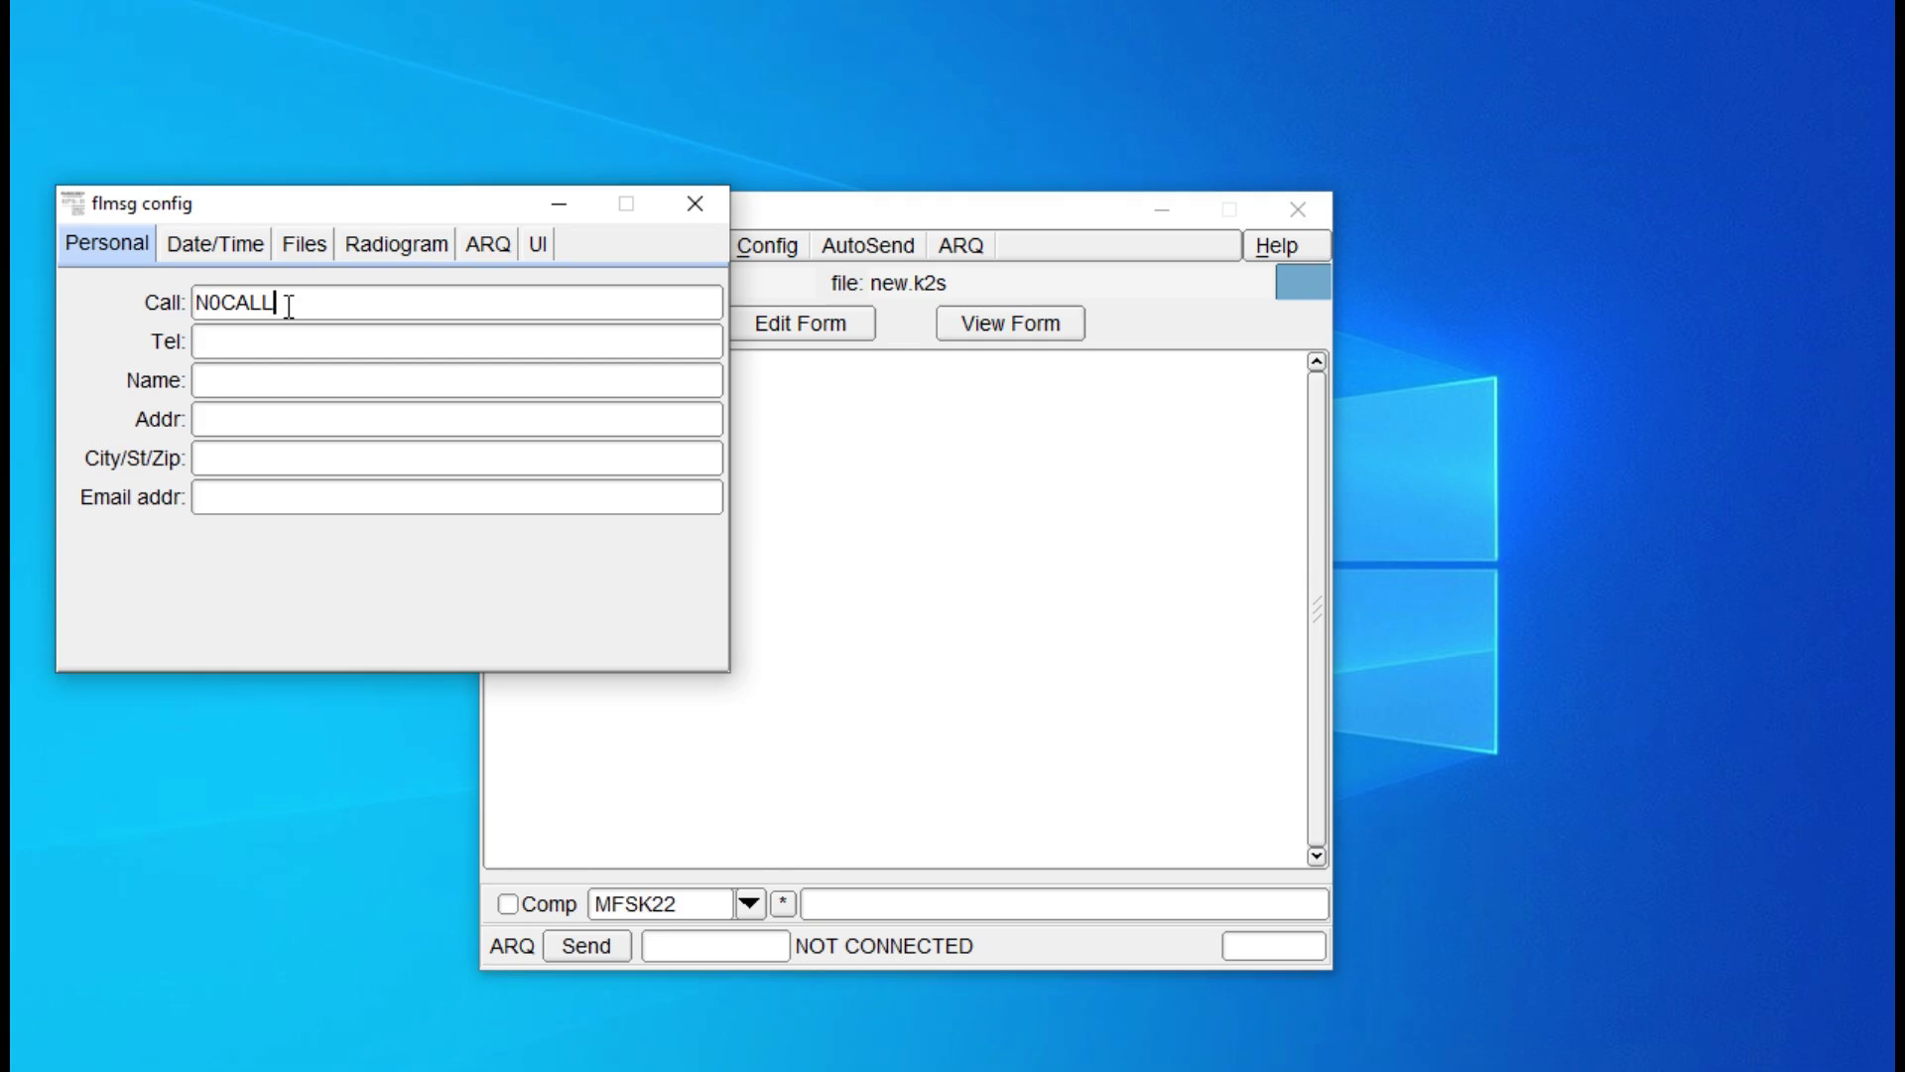
left_click(225, 250)
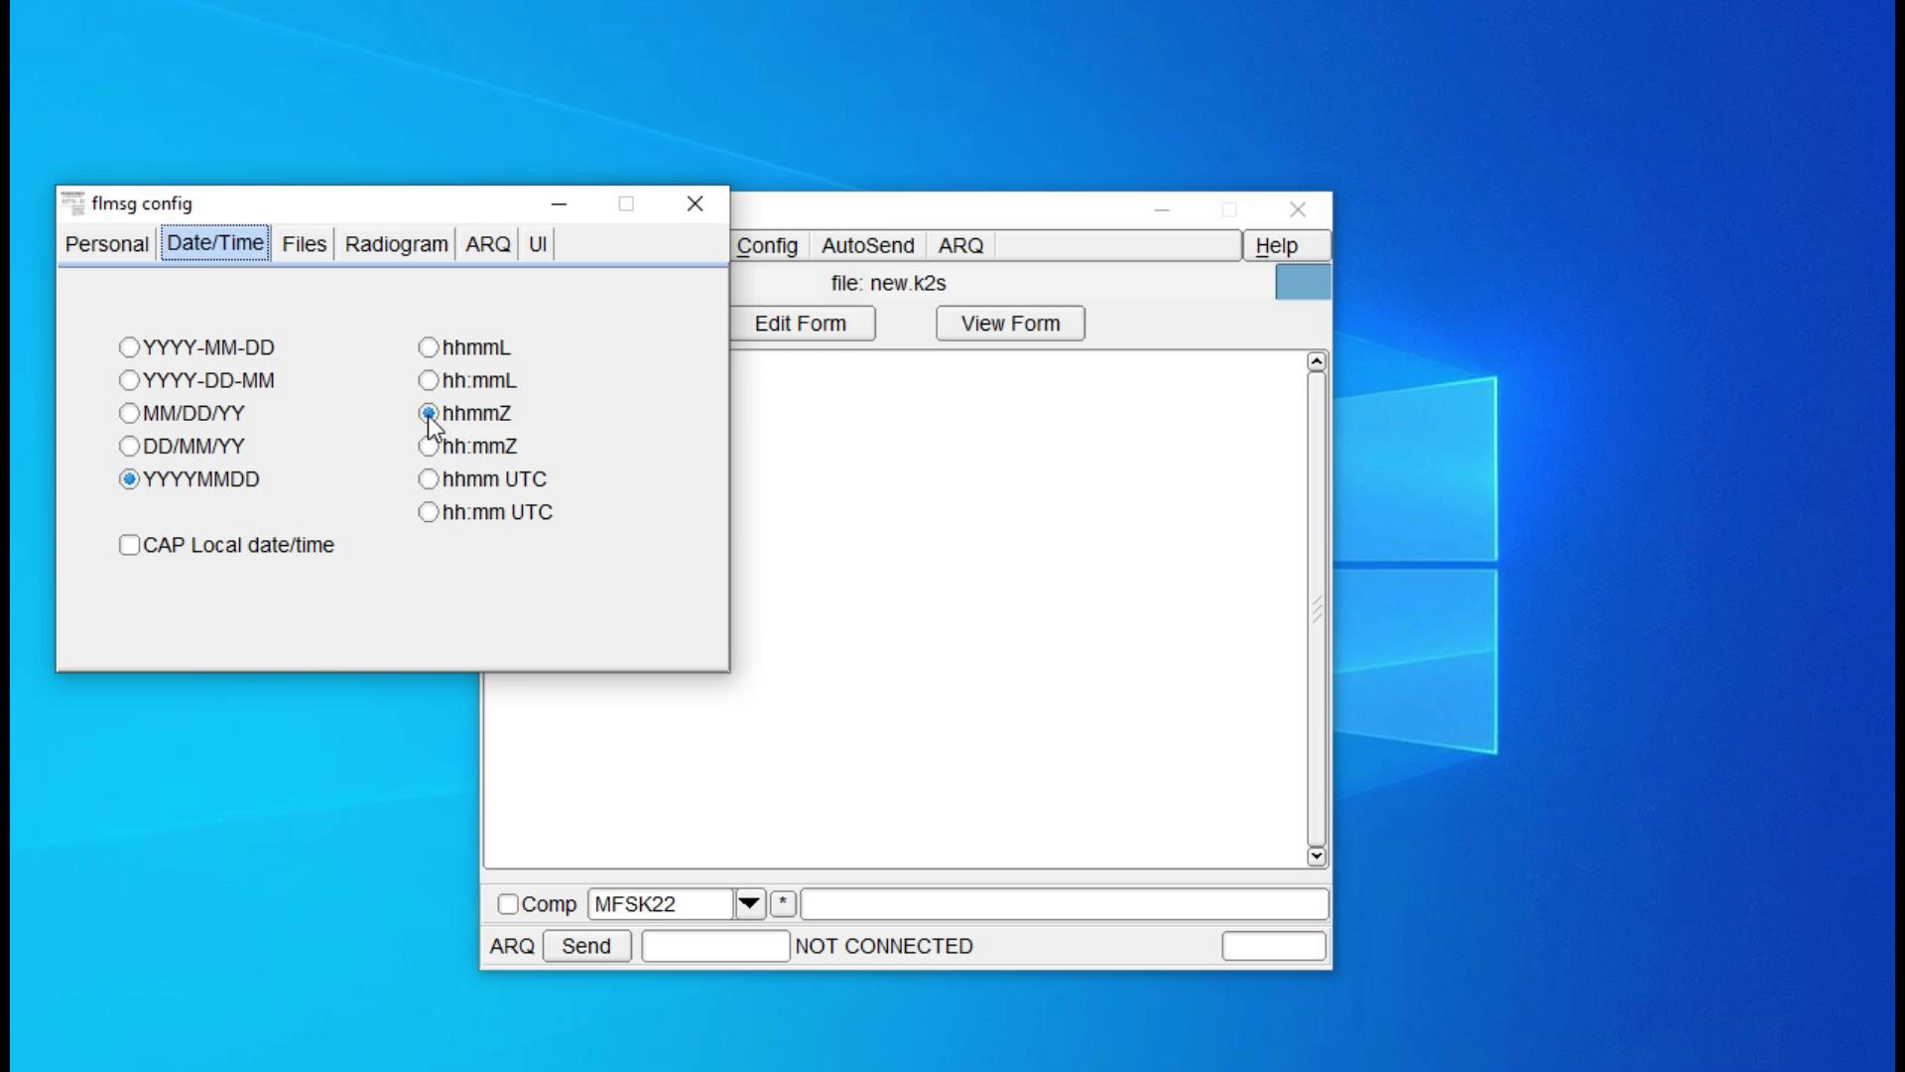
left_click(306, 248)
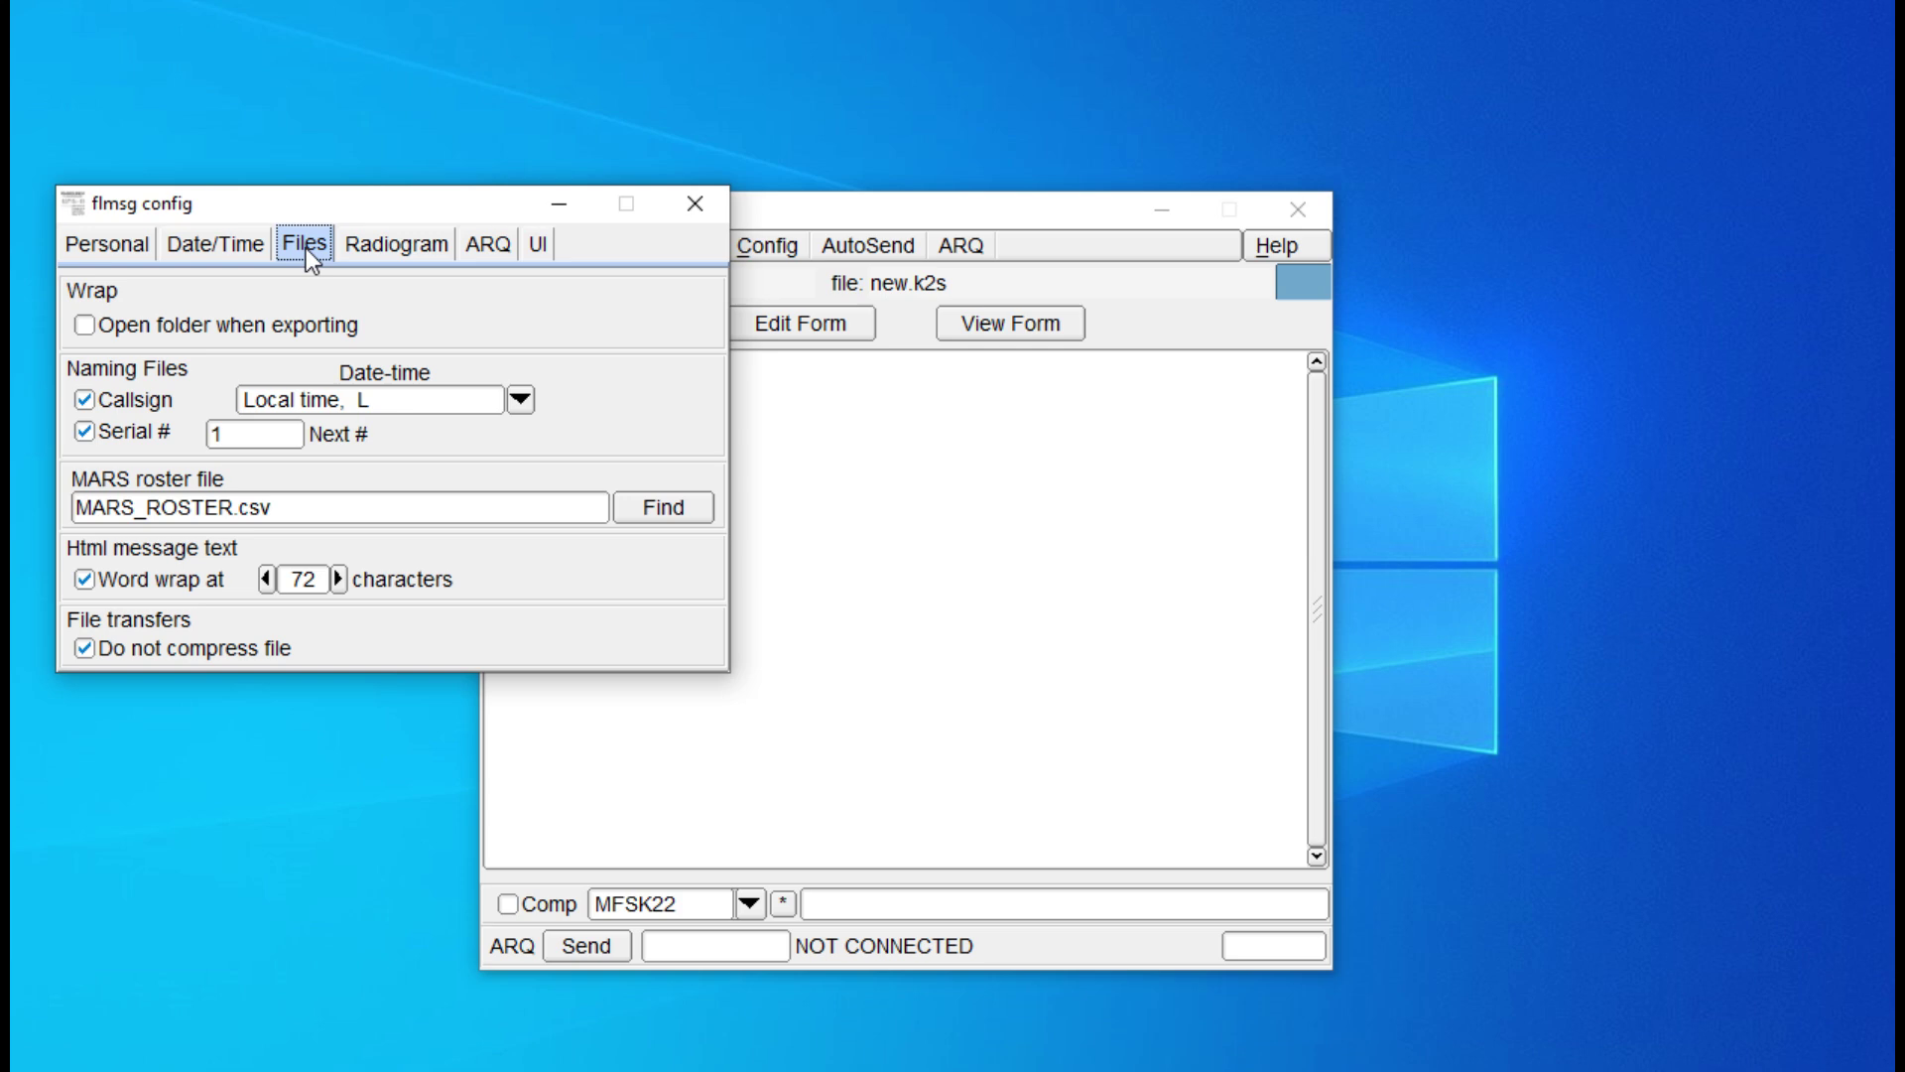
left_click(521, 405)
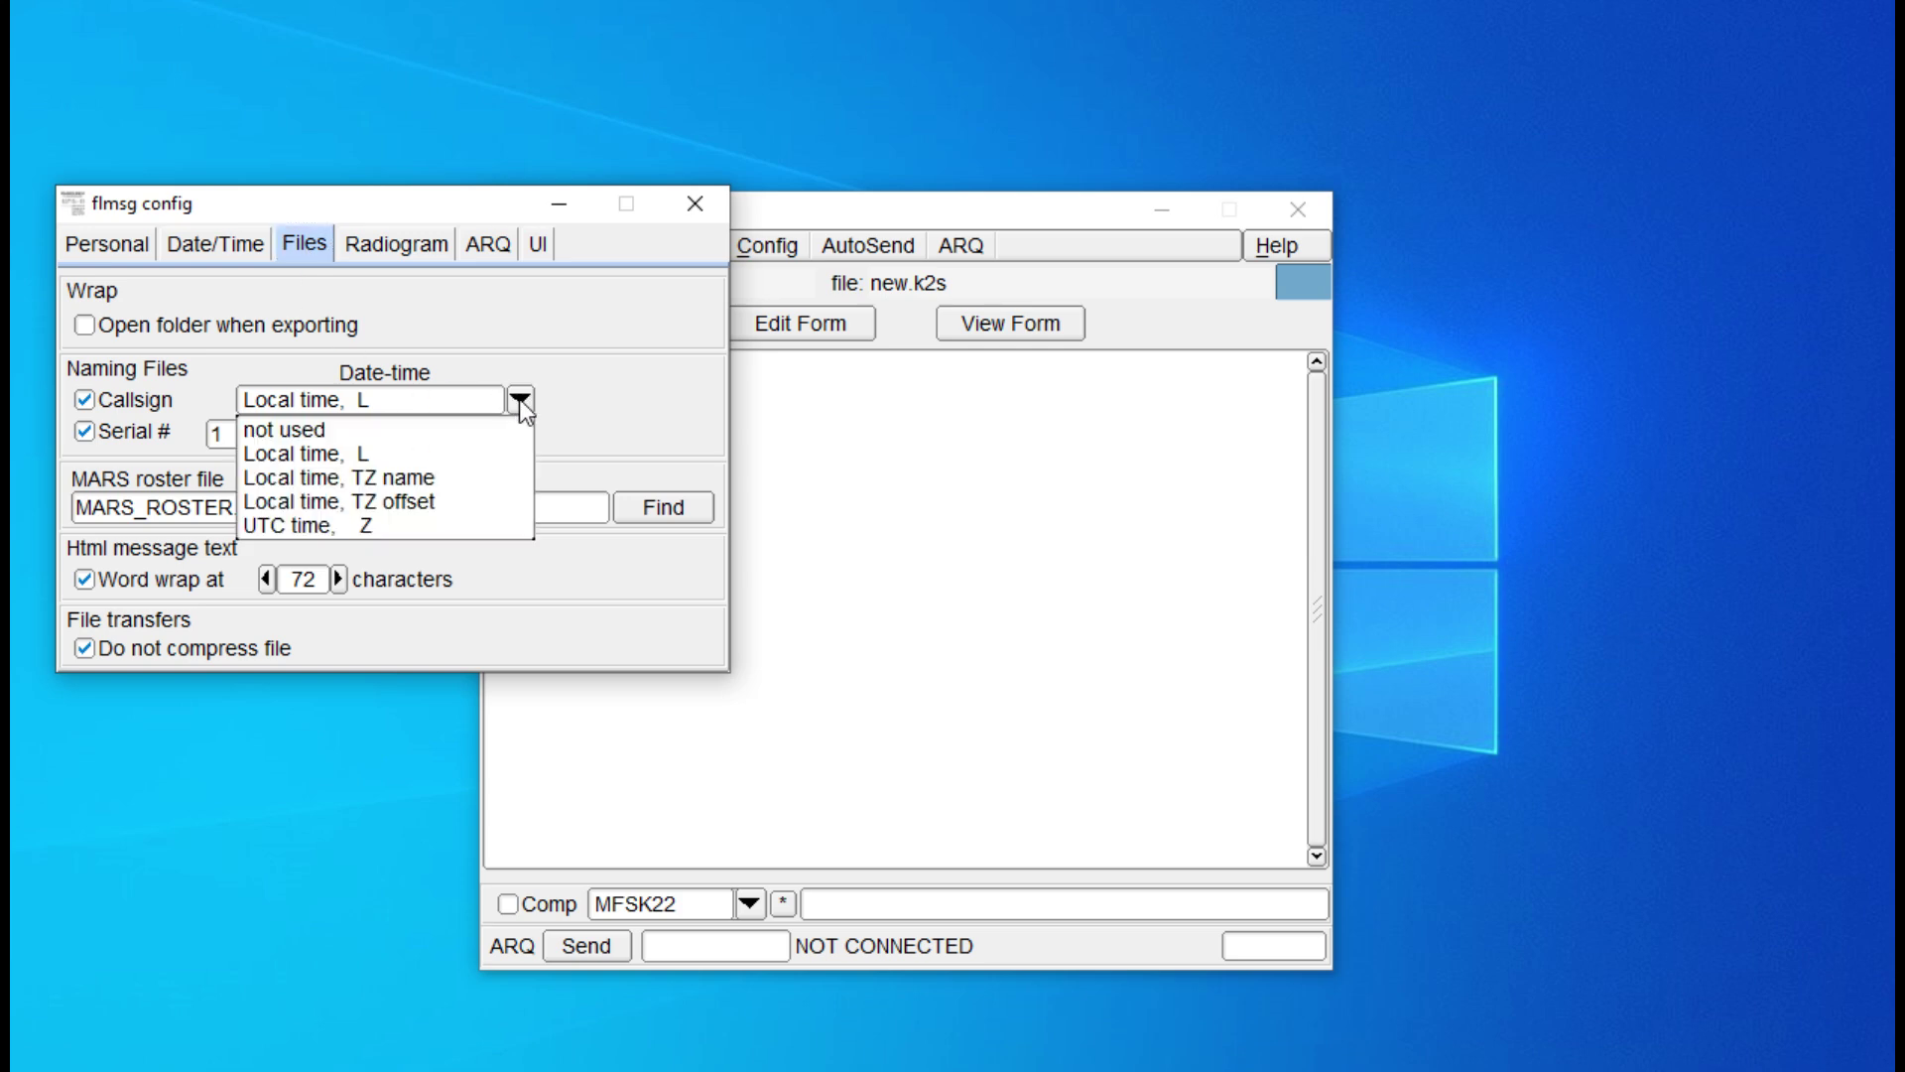
left_click(343, 526)
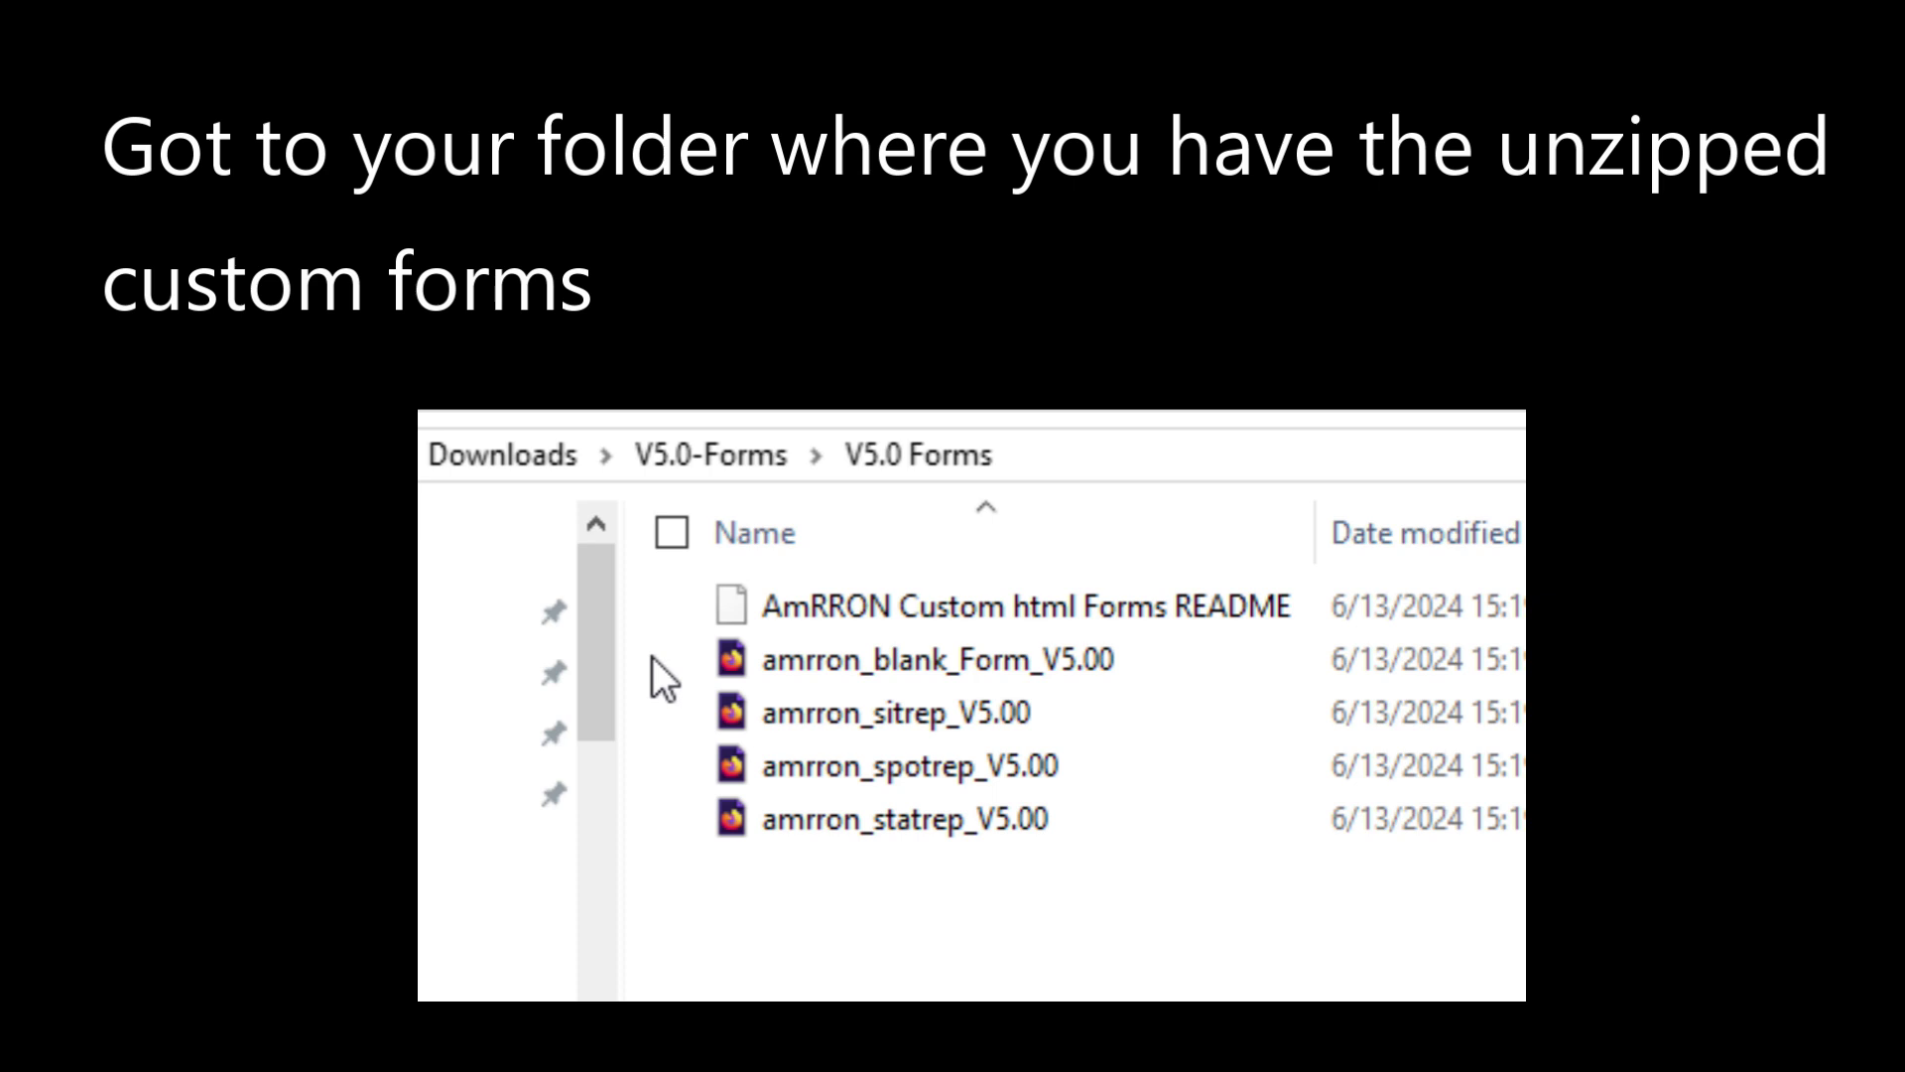
- Select and copy the four amrron V5.00 form files in the V5.0 Forms folder
left_click_drag(652, 657, 1115, 891)
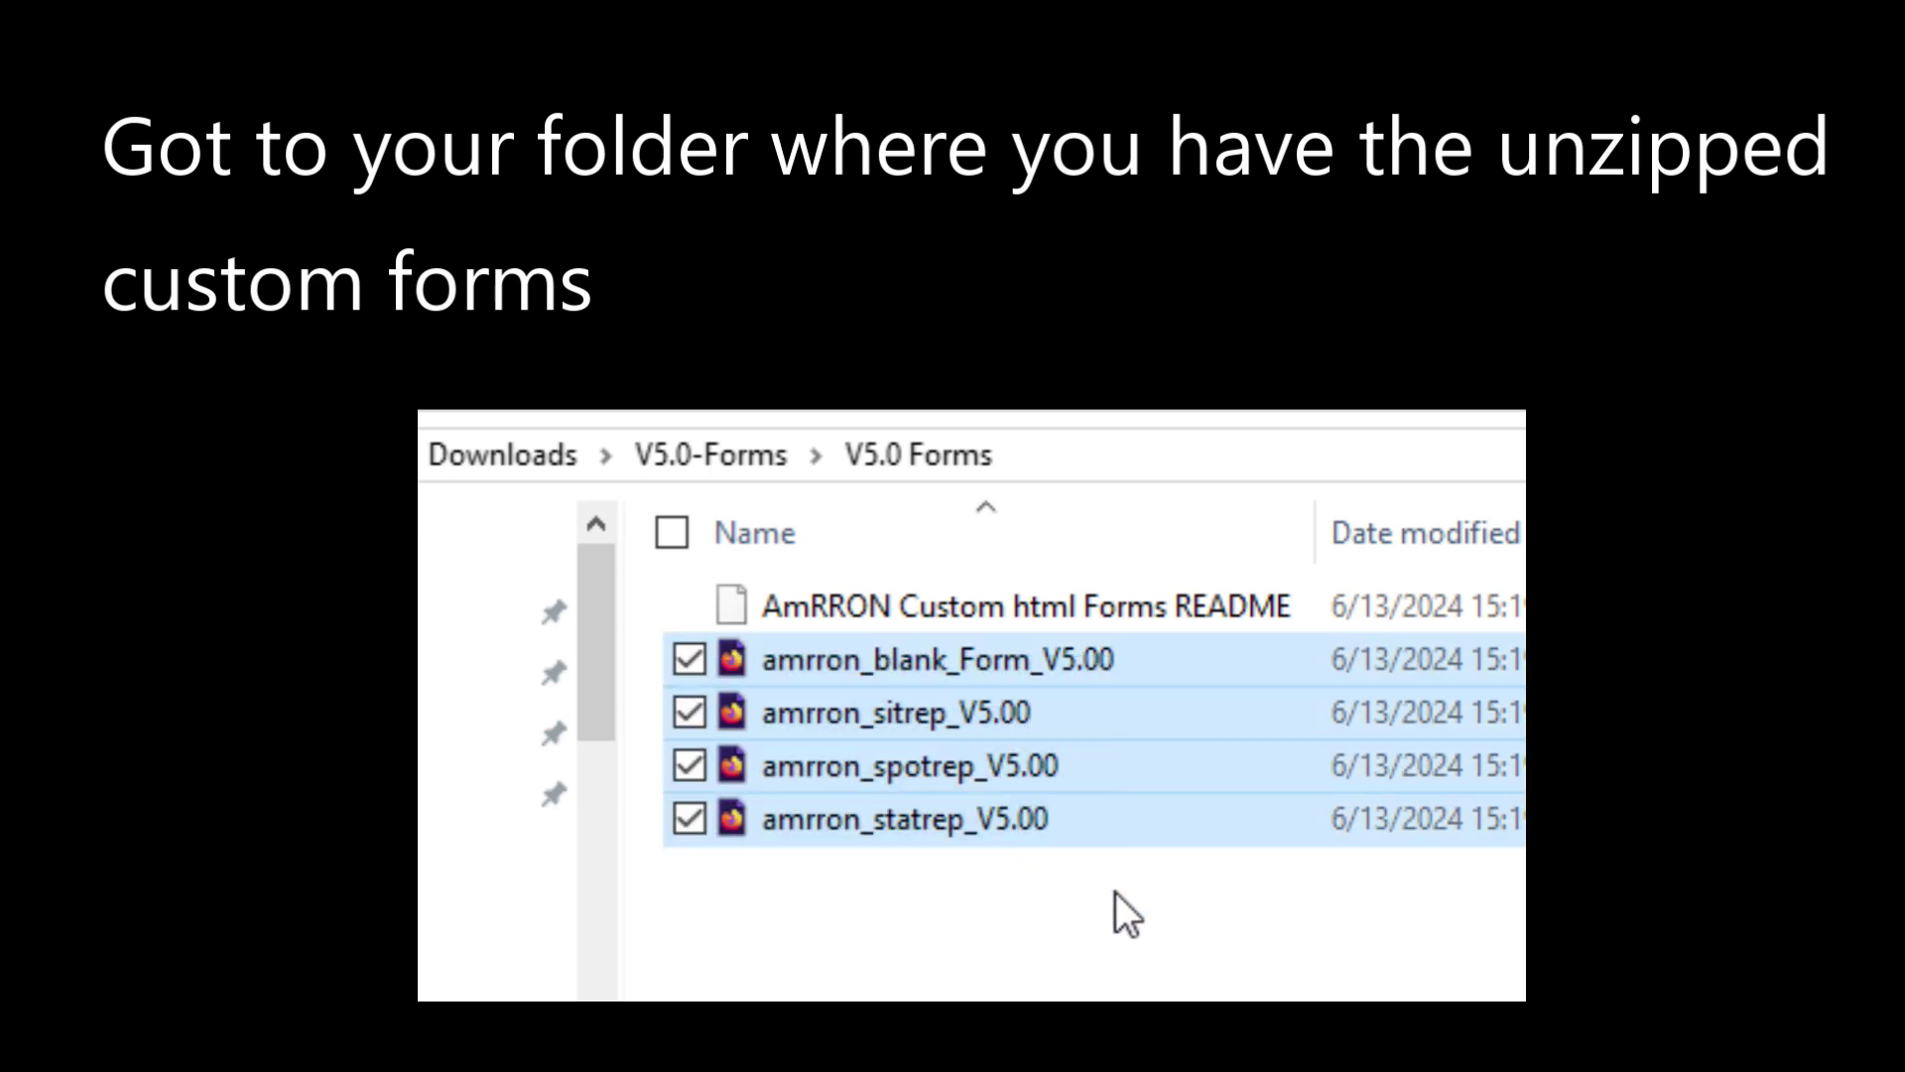
right_click(800, 711)
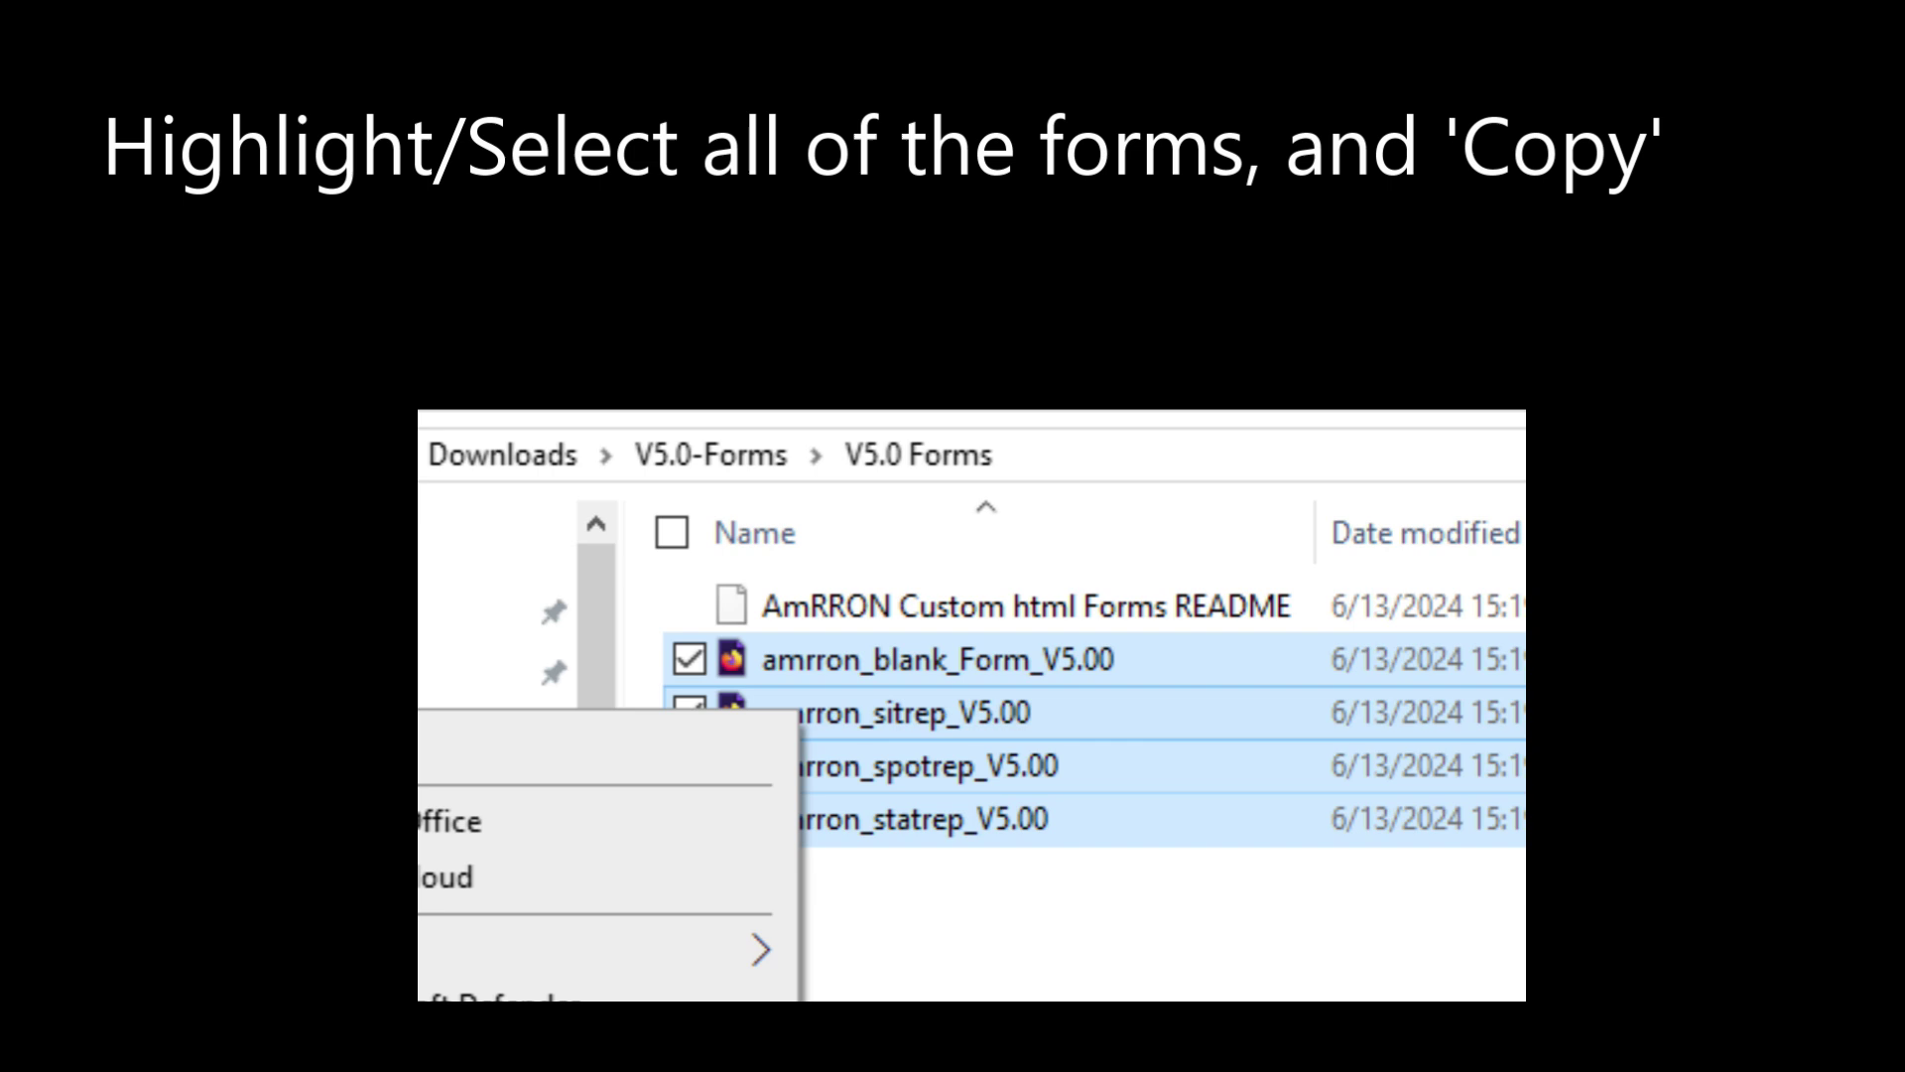
key("c")
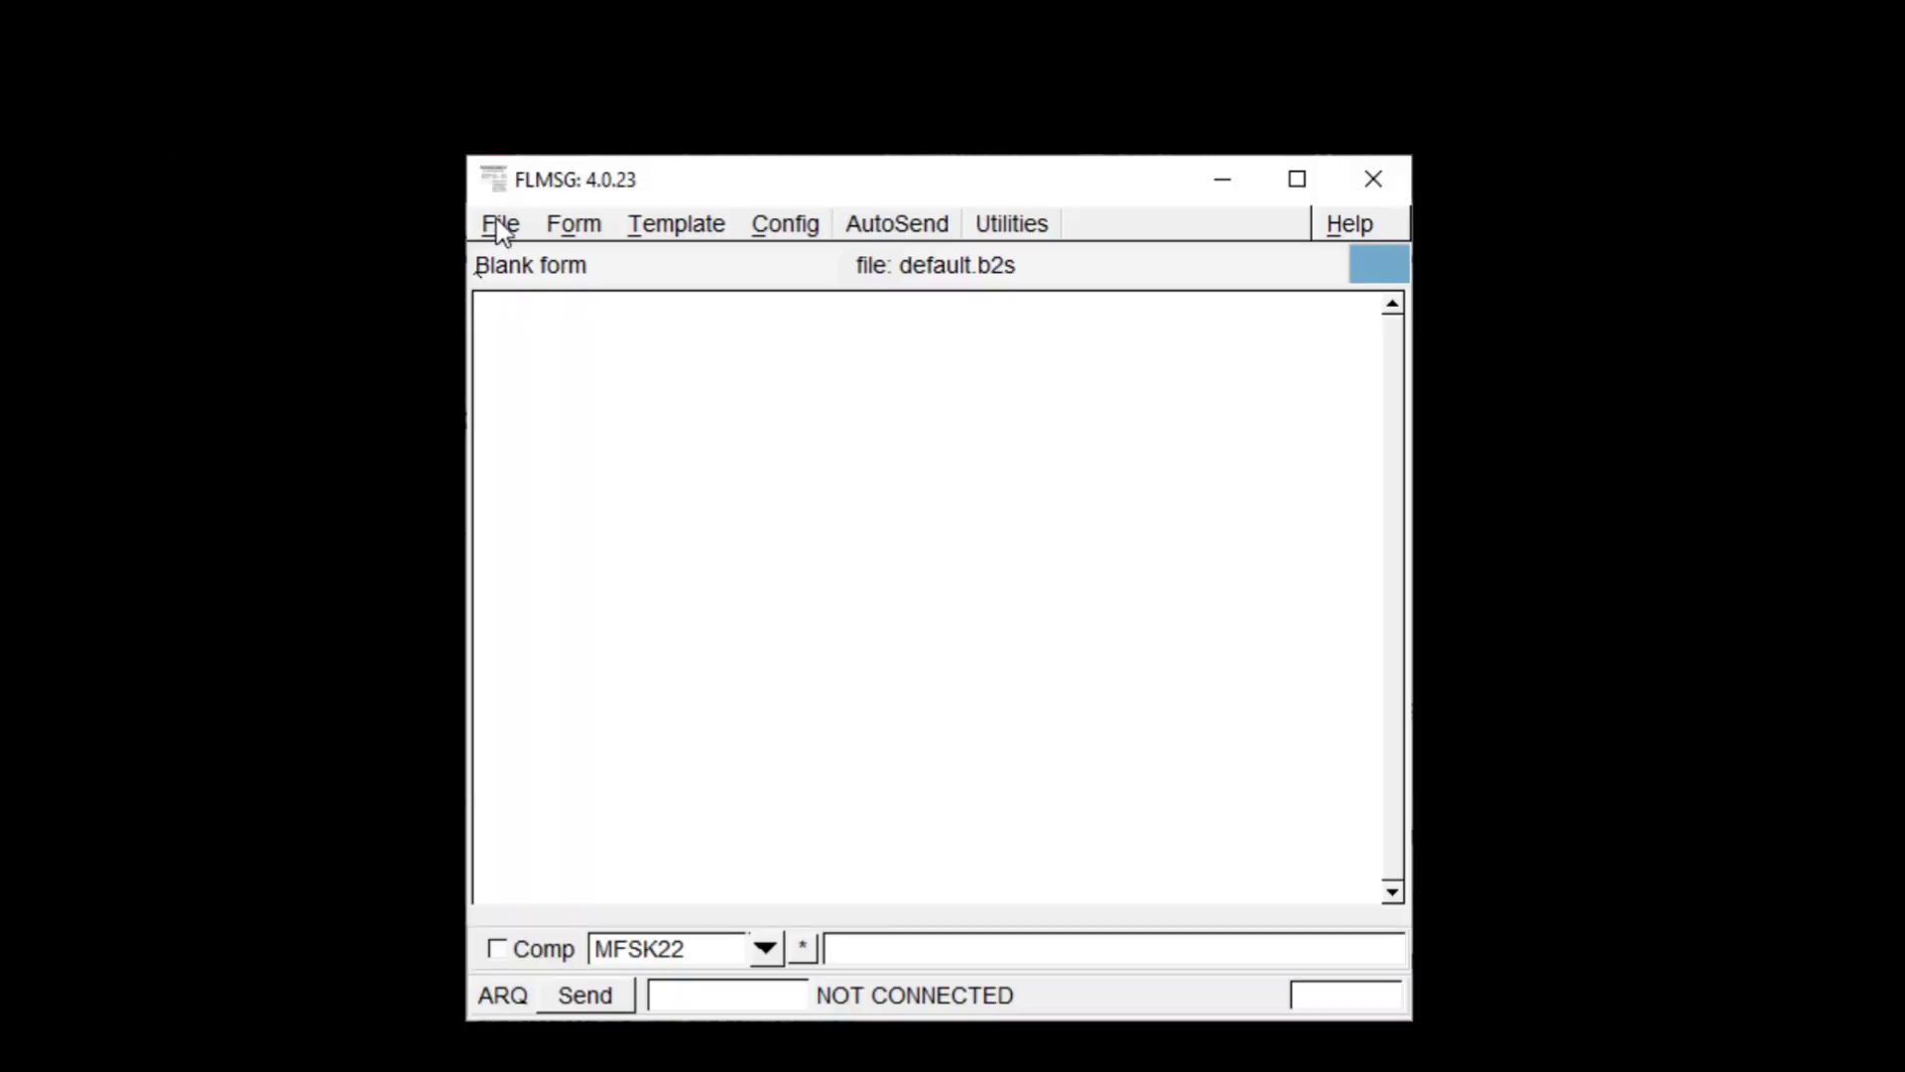
left_click(501, 224)
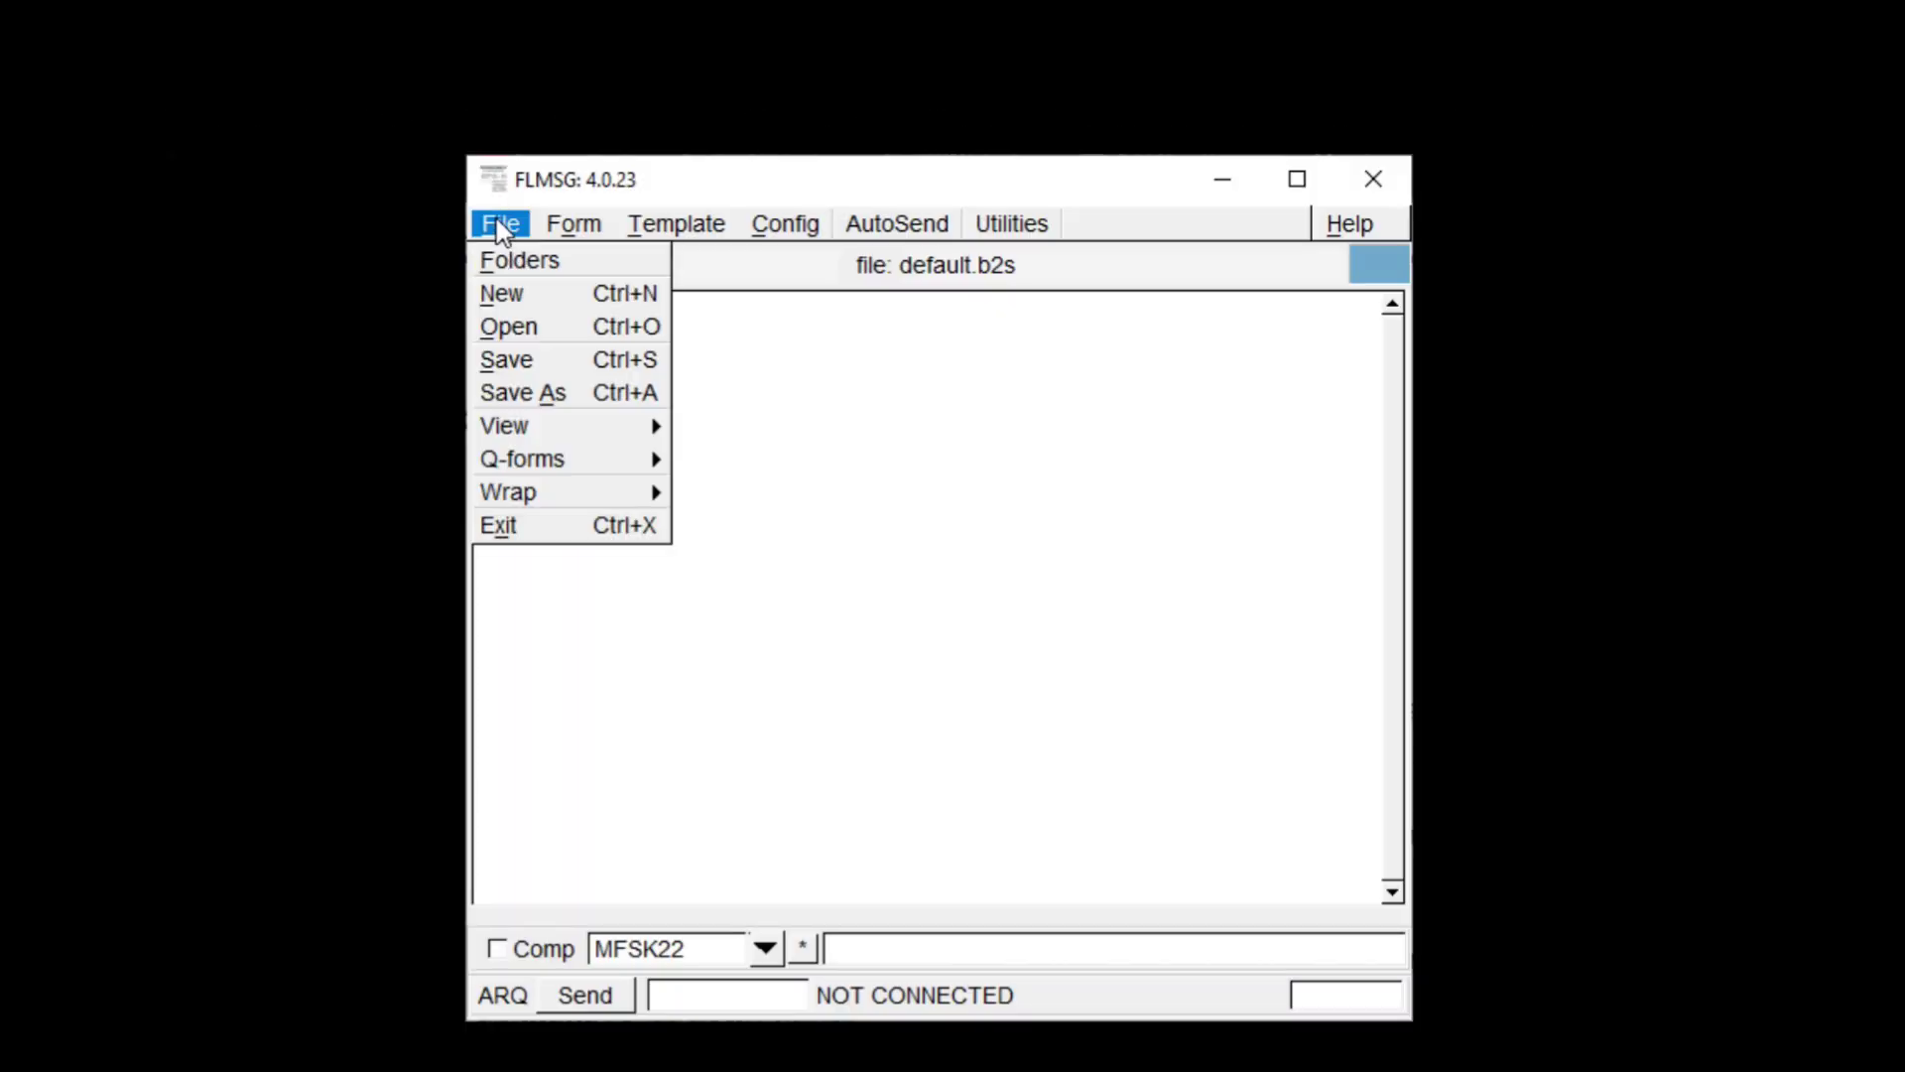
- Open FLMSG's NBEMS folders in Explorer and enter the CUSTOM folder for the amrron forms
left_click(504, 258)
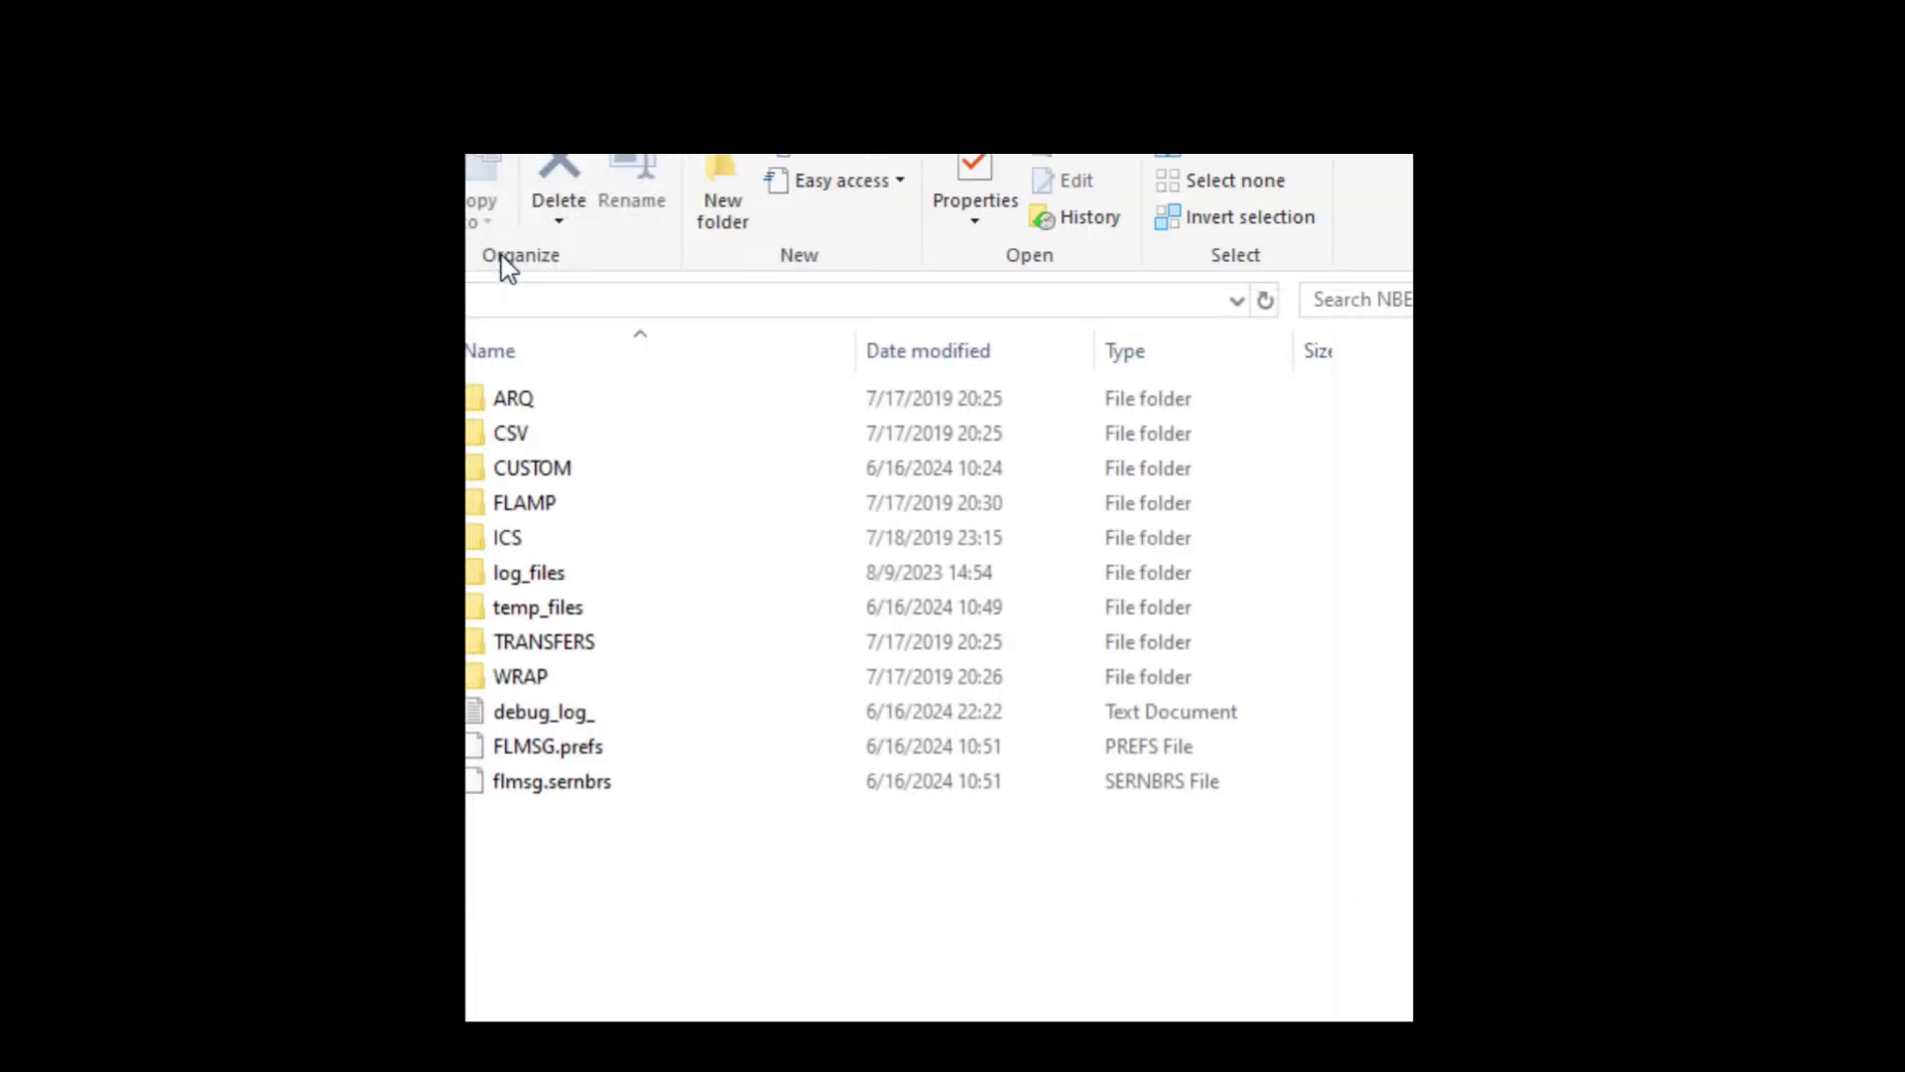
left_click(537, 473)
double_click(537, 474)
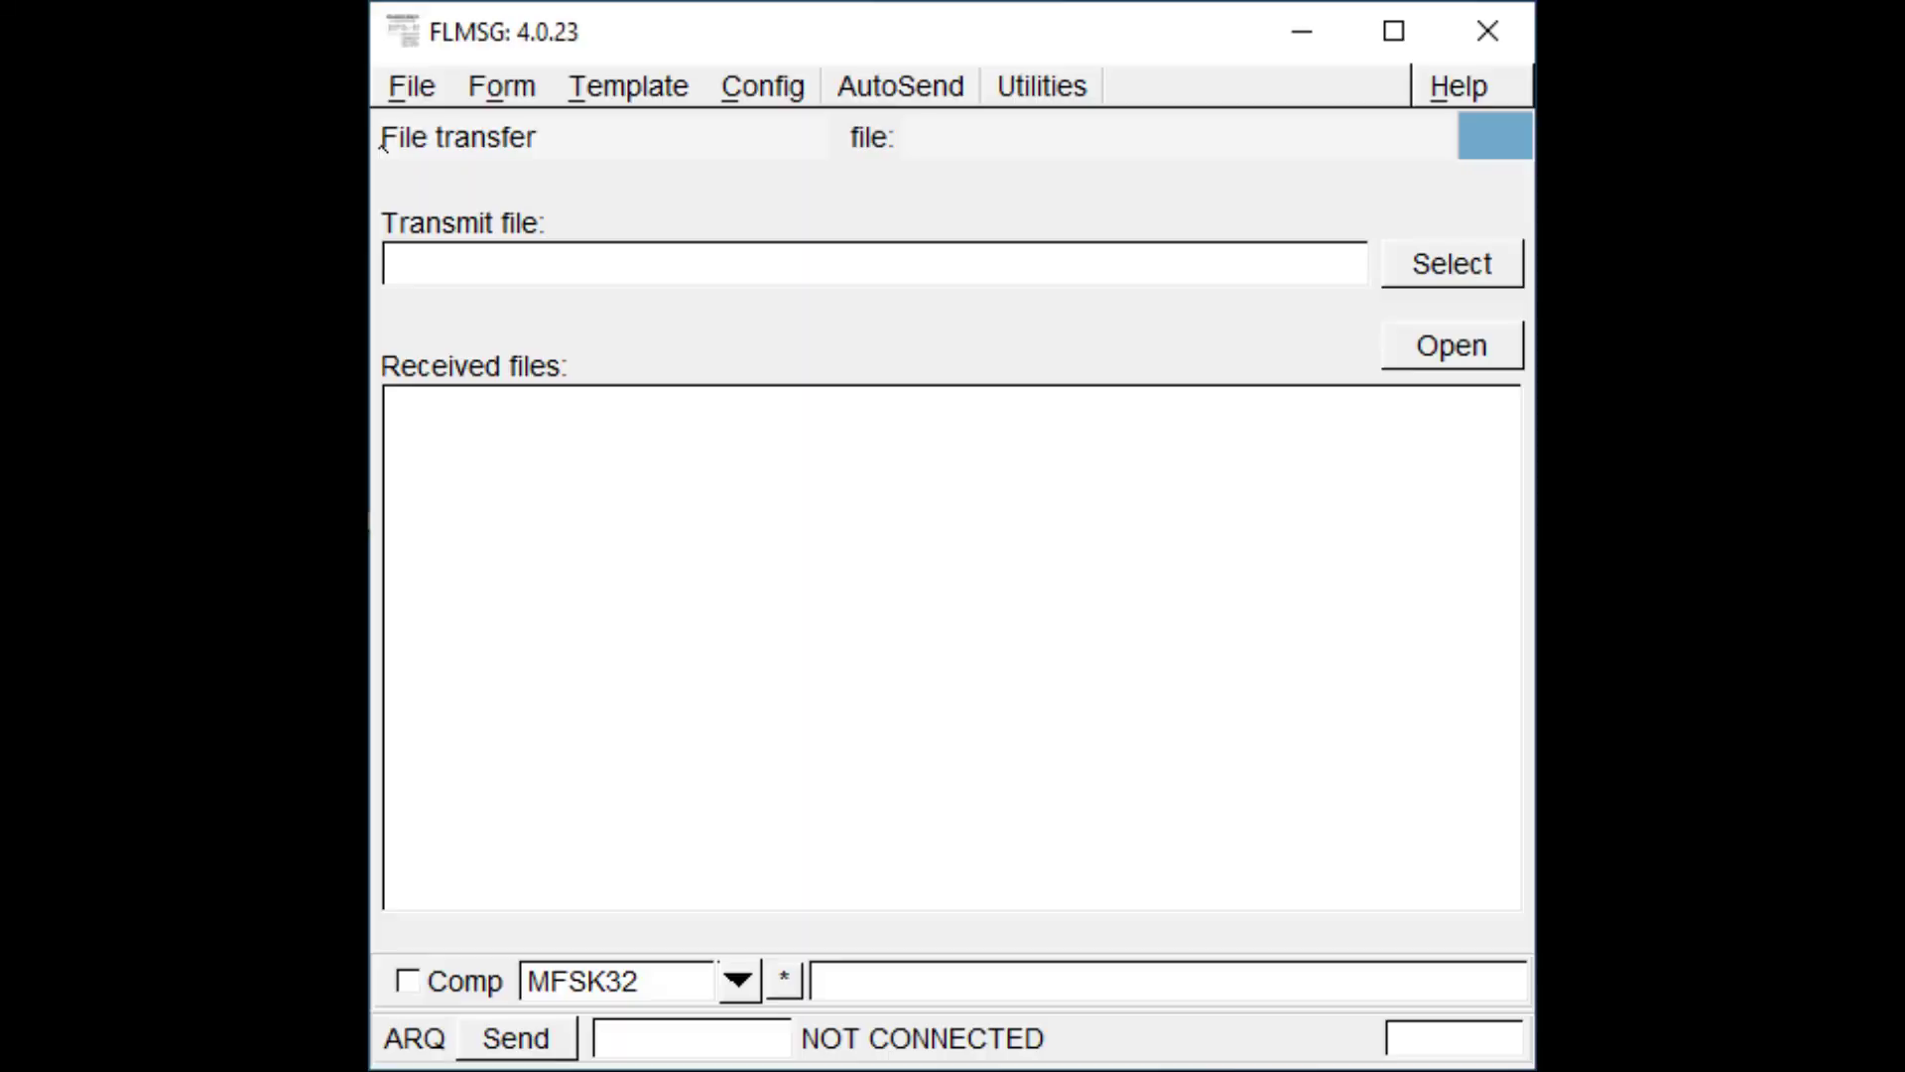
- Switch the message to the Blank form from the form list
left_click(518, 95)
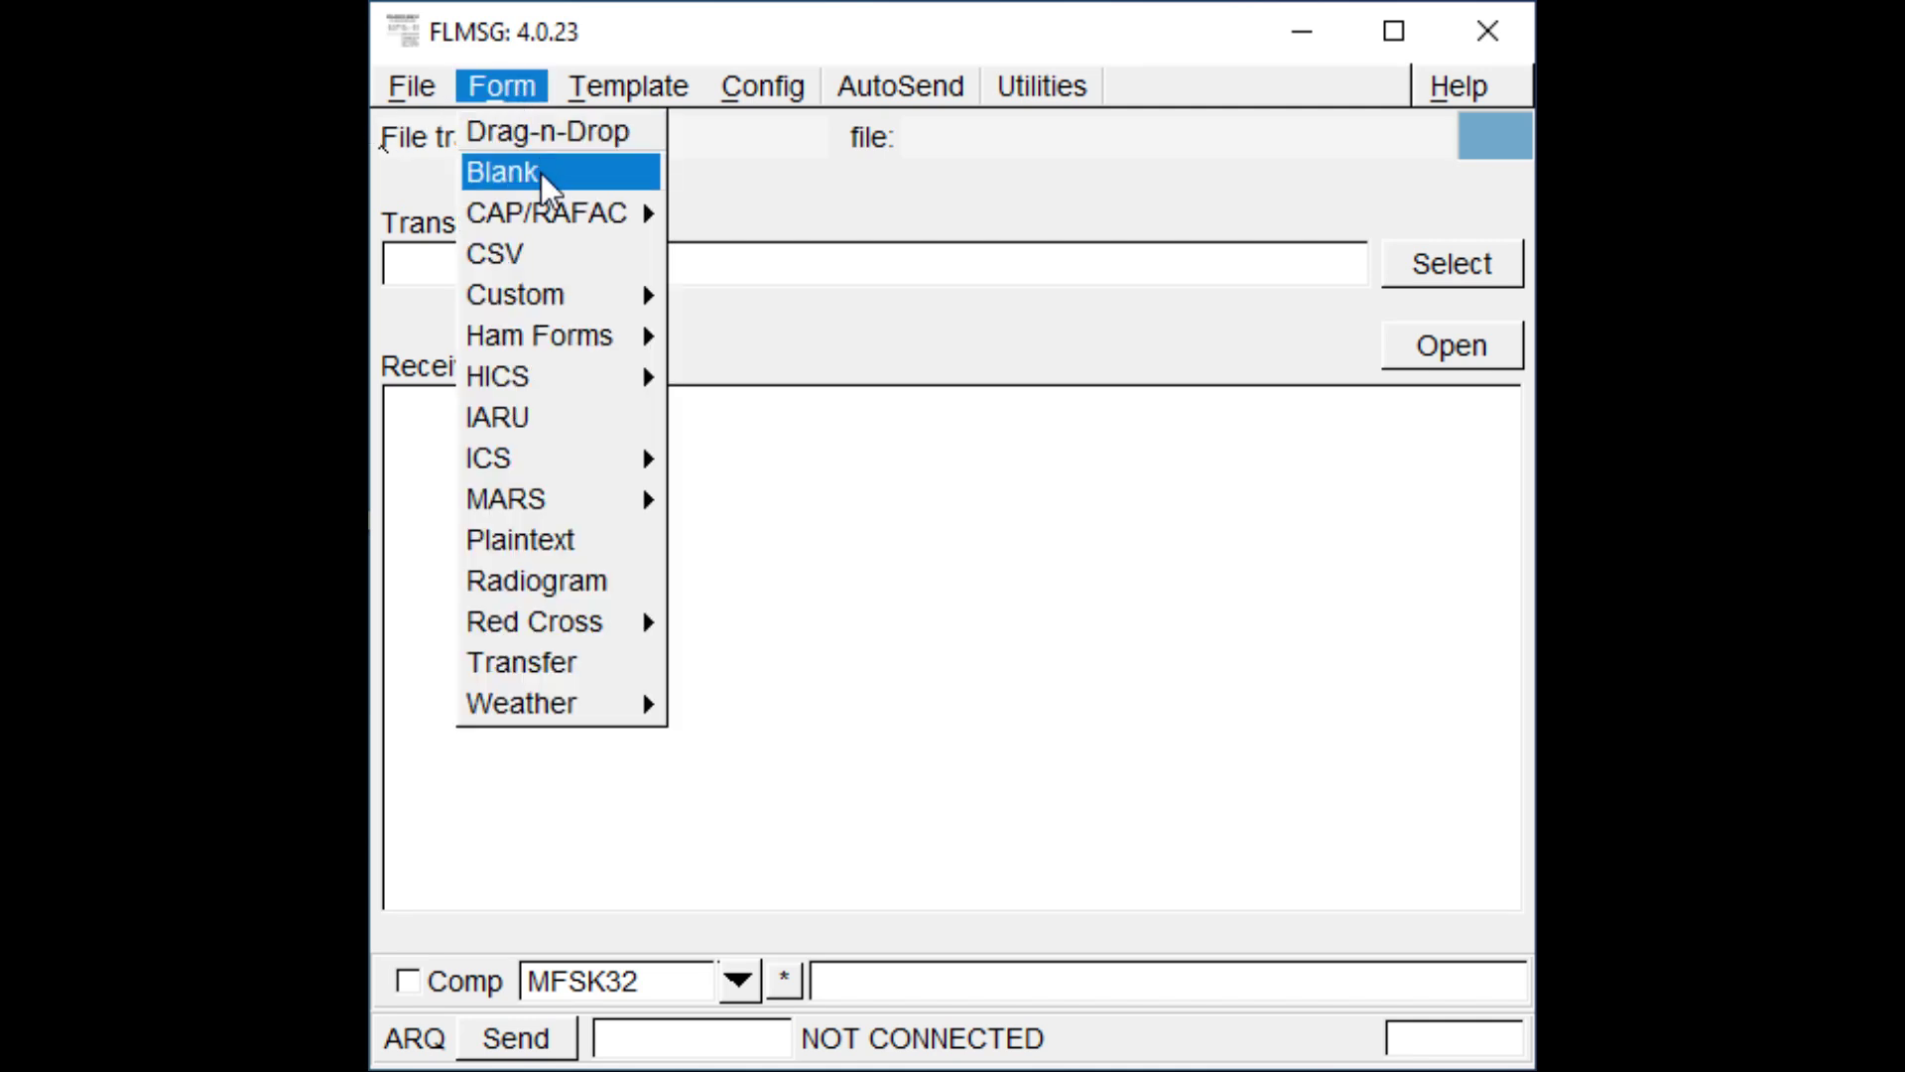
mouse_move(561, 295)
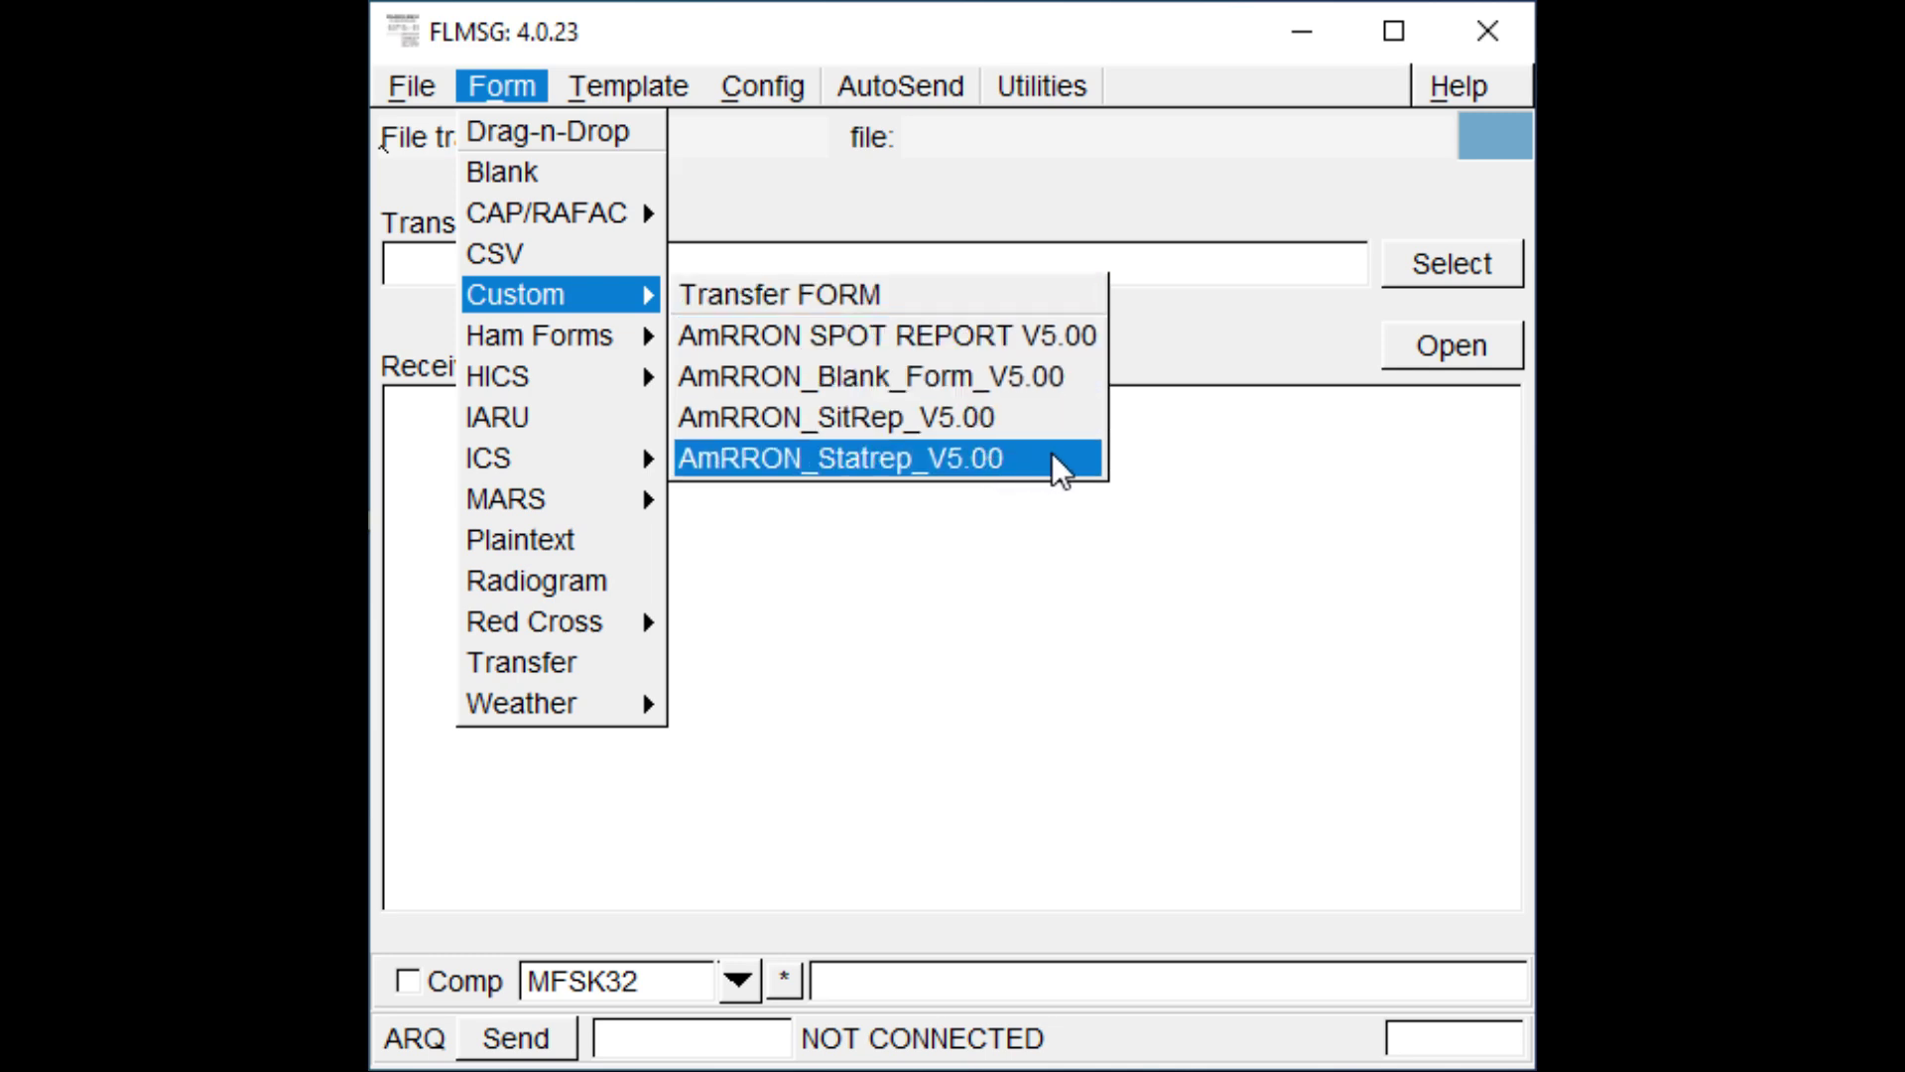
left_click(1088, 467)
left_click(511, 93)
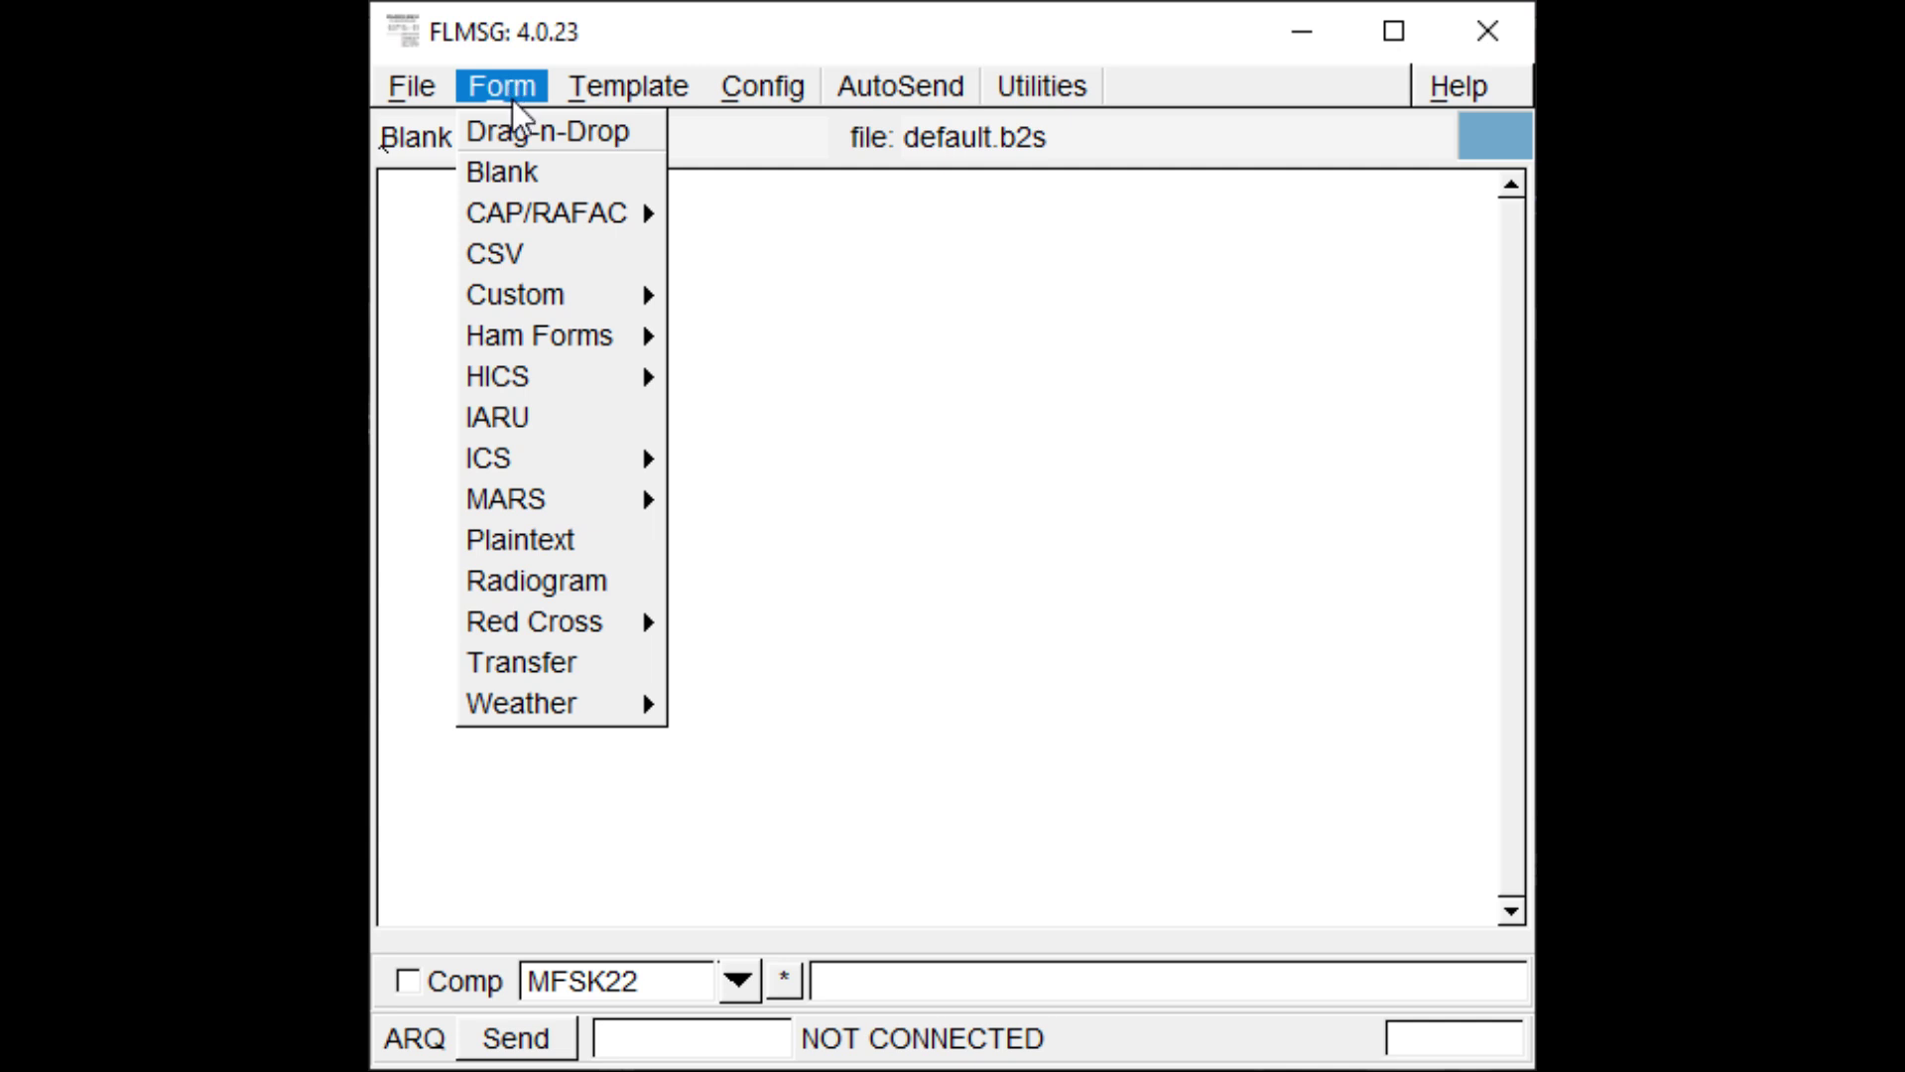
- Browse the MARS and Red Cross form submenus, then load the blank ICS213 form
mouse_move(567, 228)
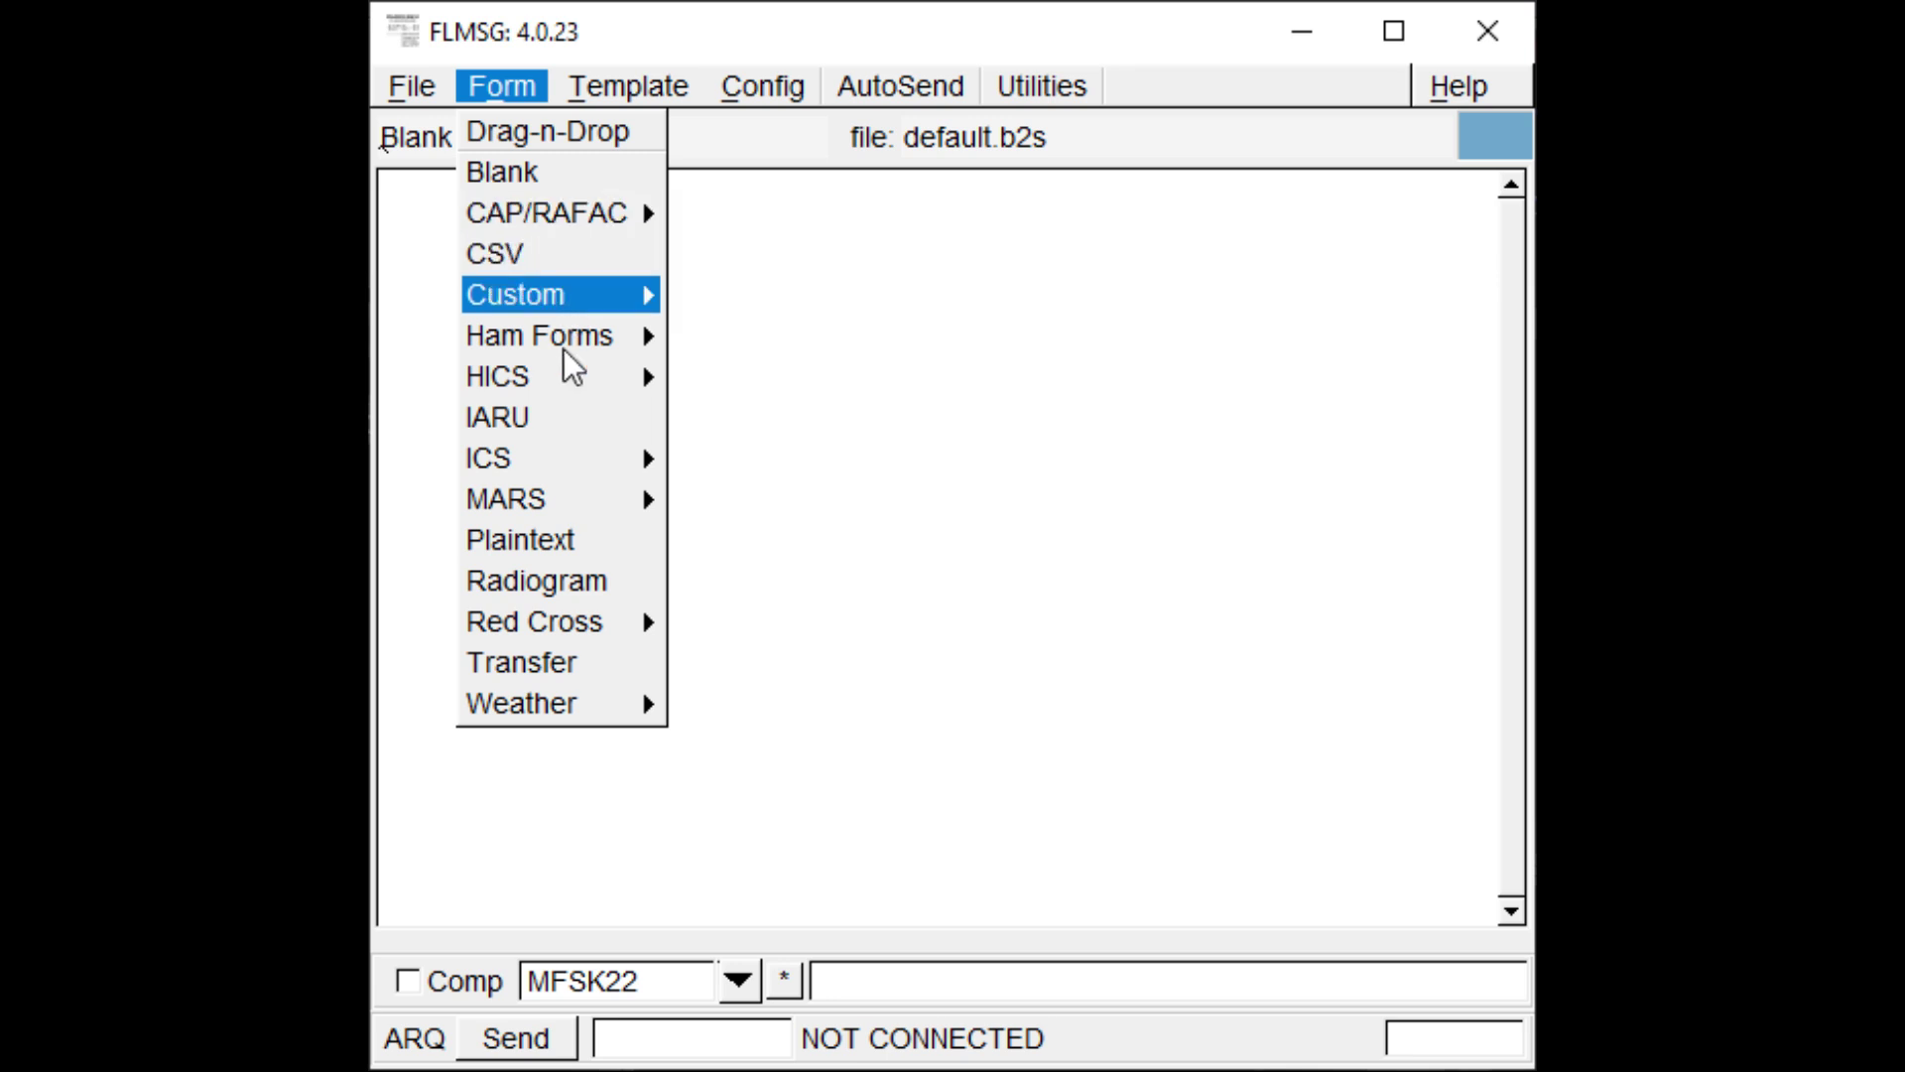
mouse_move(587, 508)
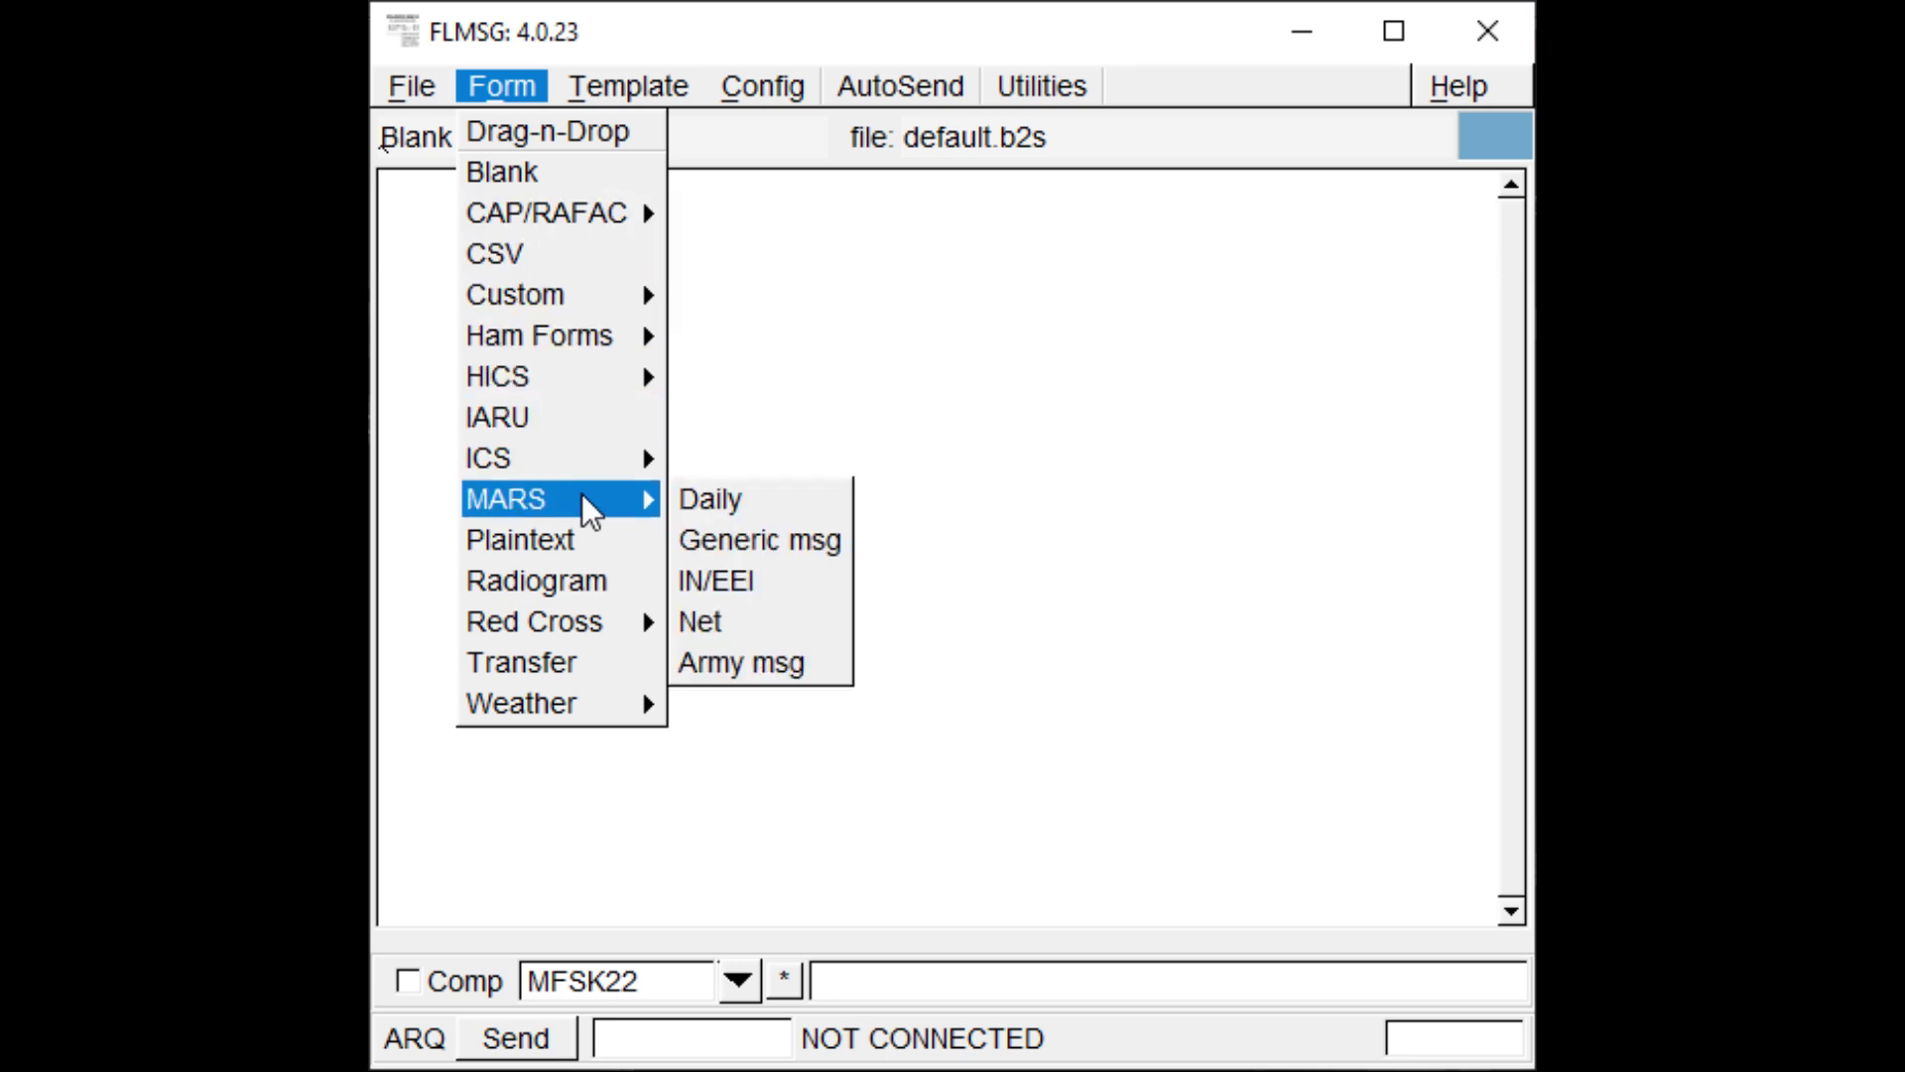
mouse_move(623, 630)
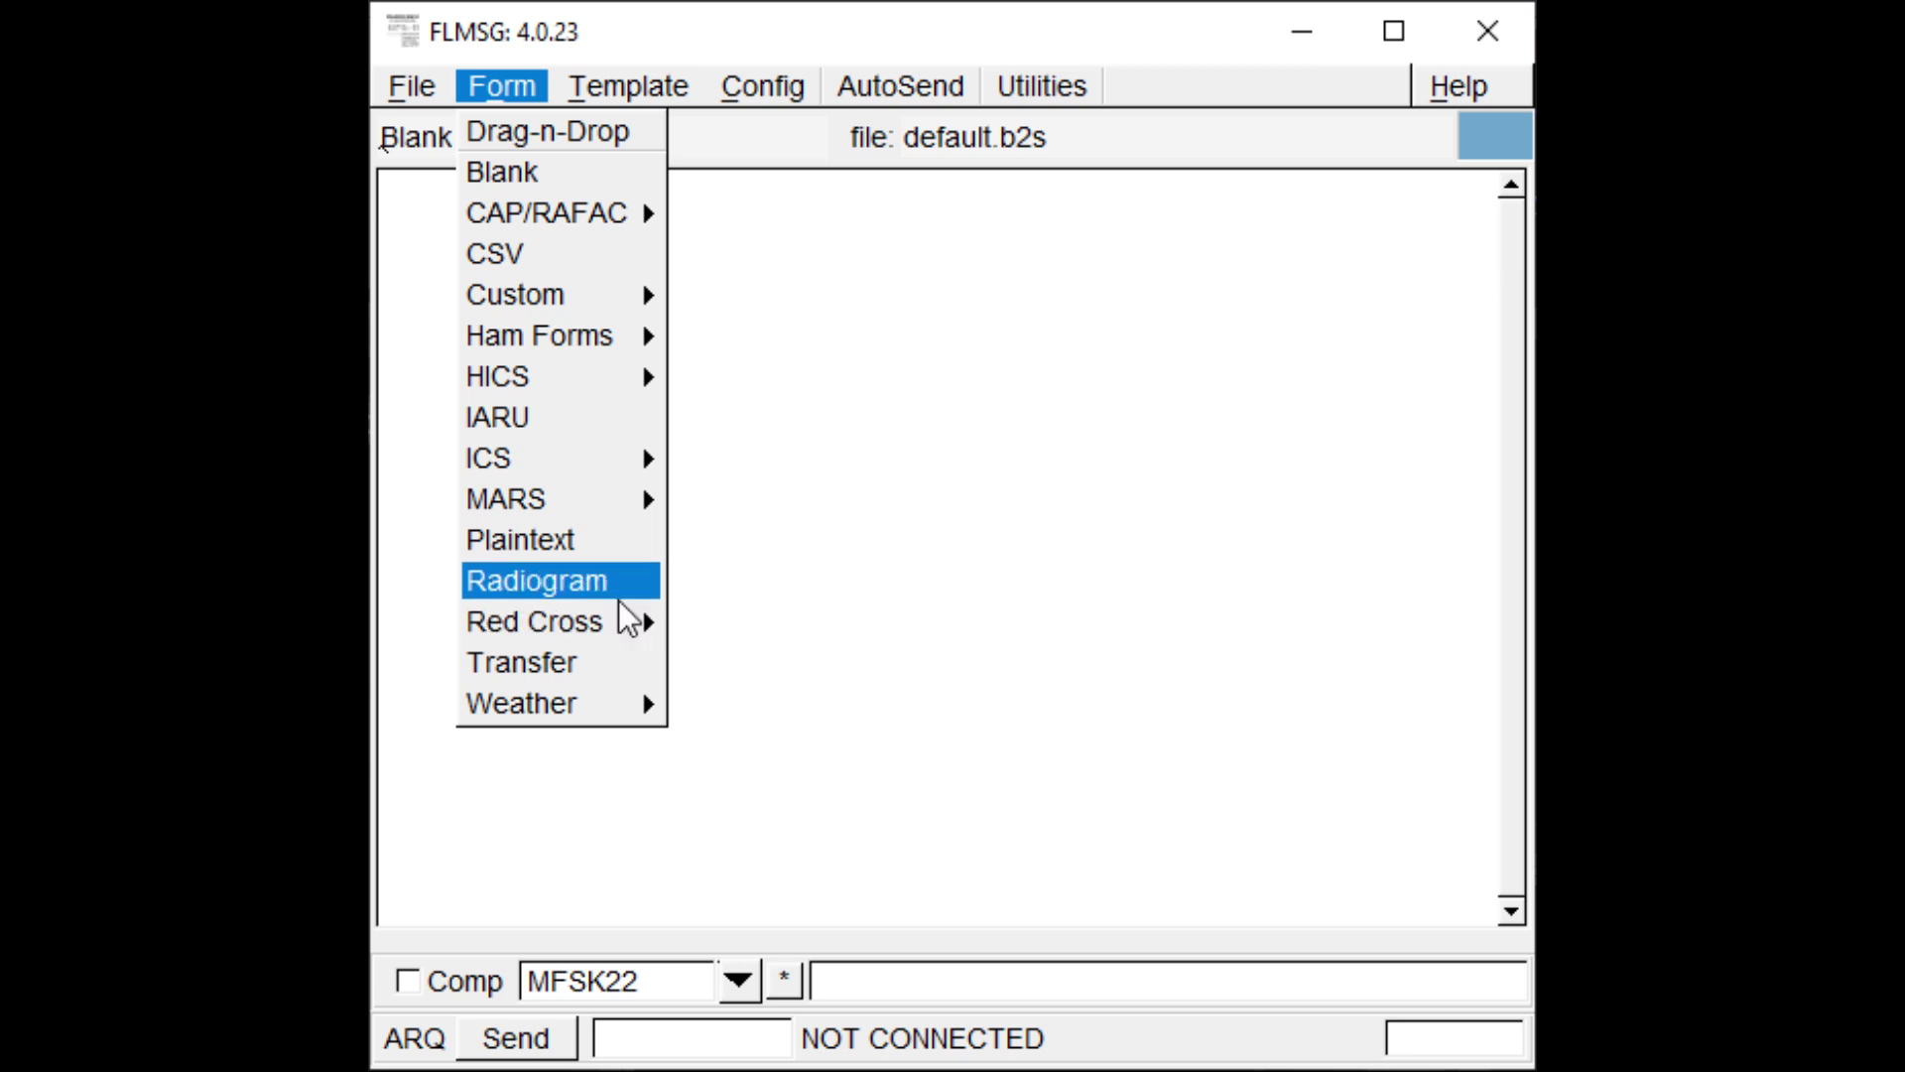
mouse_move(594, 466)
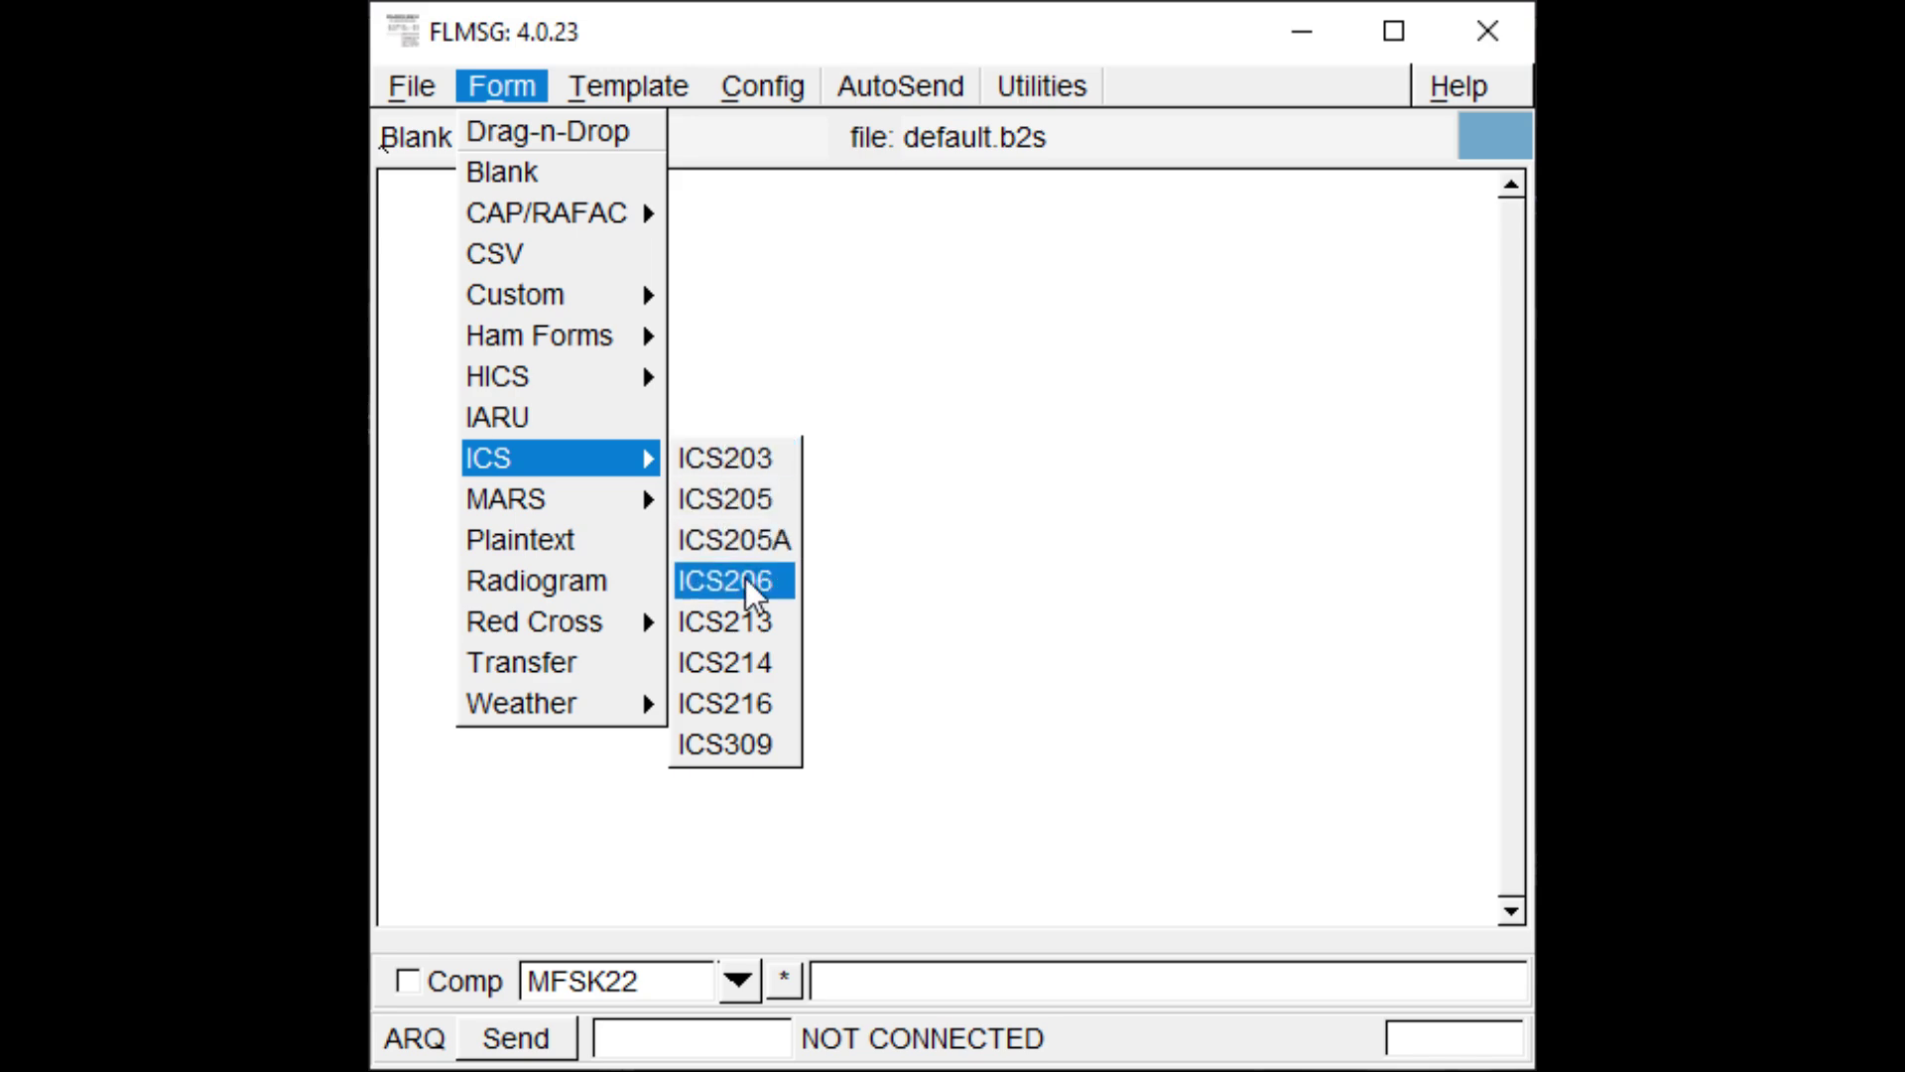
left_click(751, 627)
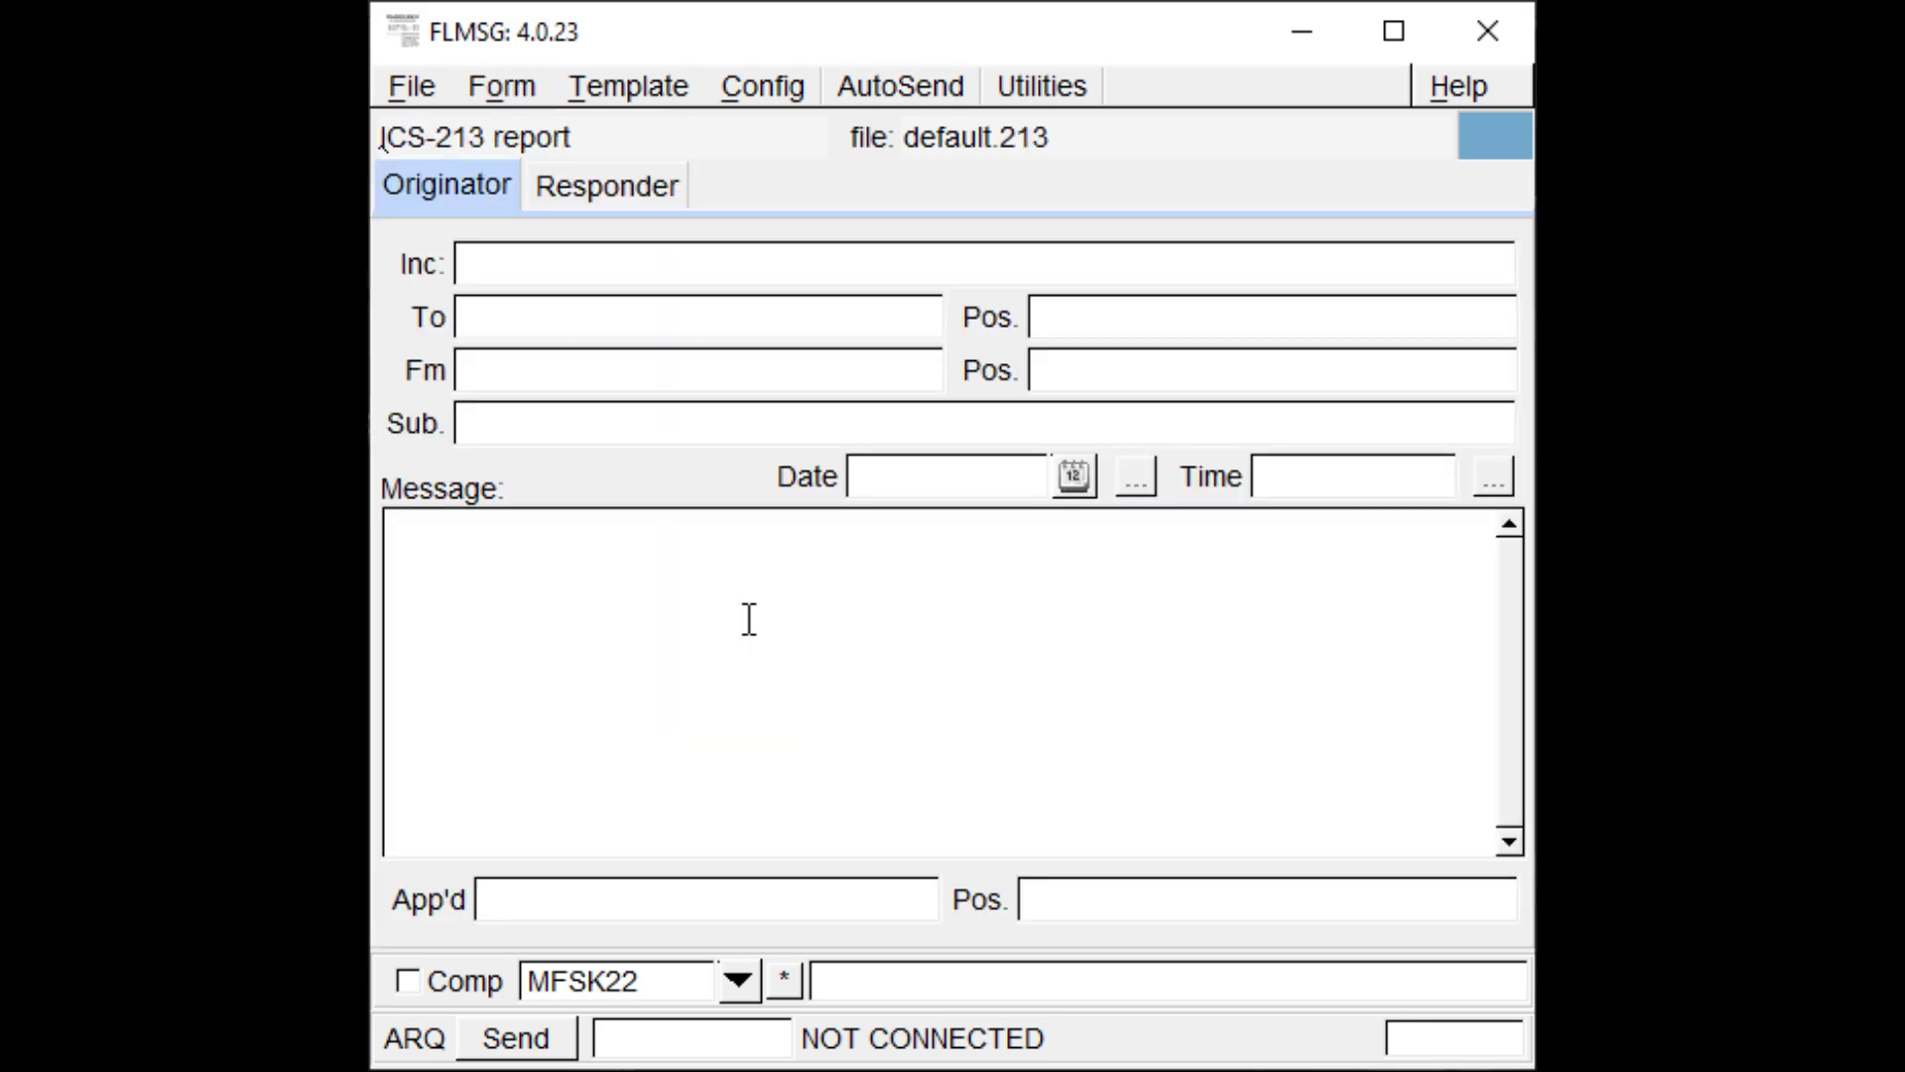
- Check the ICS-213 Responder and Originator tabs, then load the Ham Forms NETLOG form
left_click(609, 198)
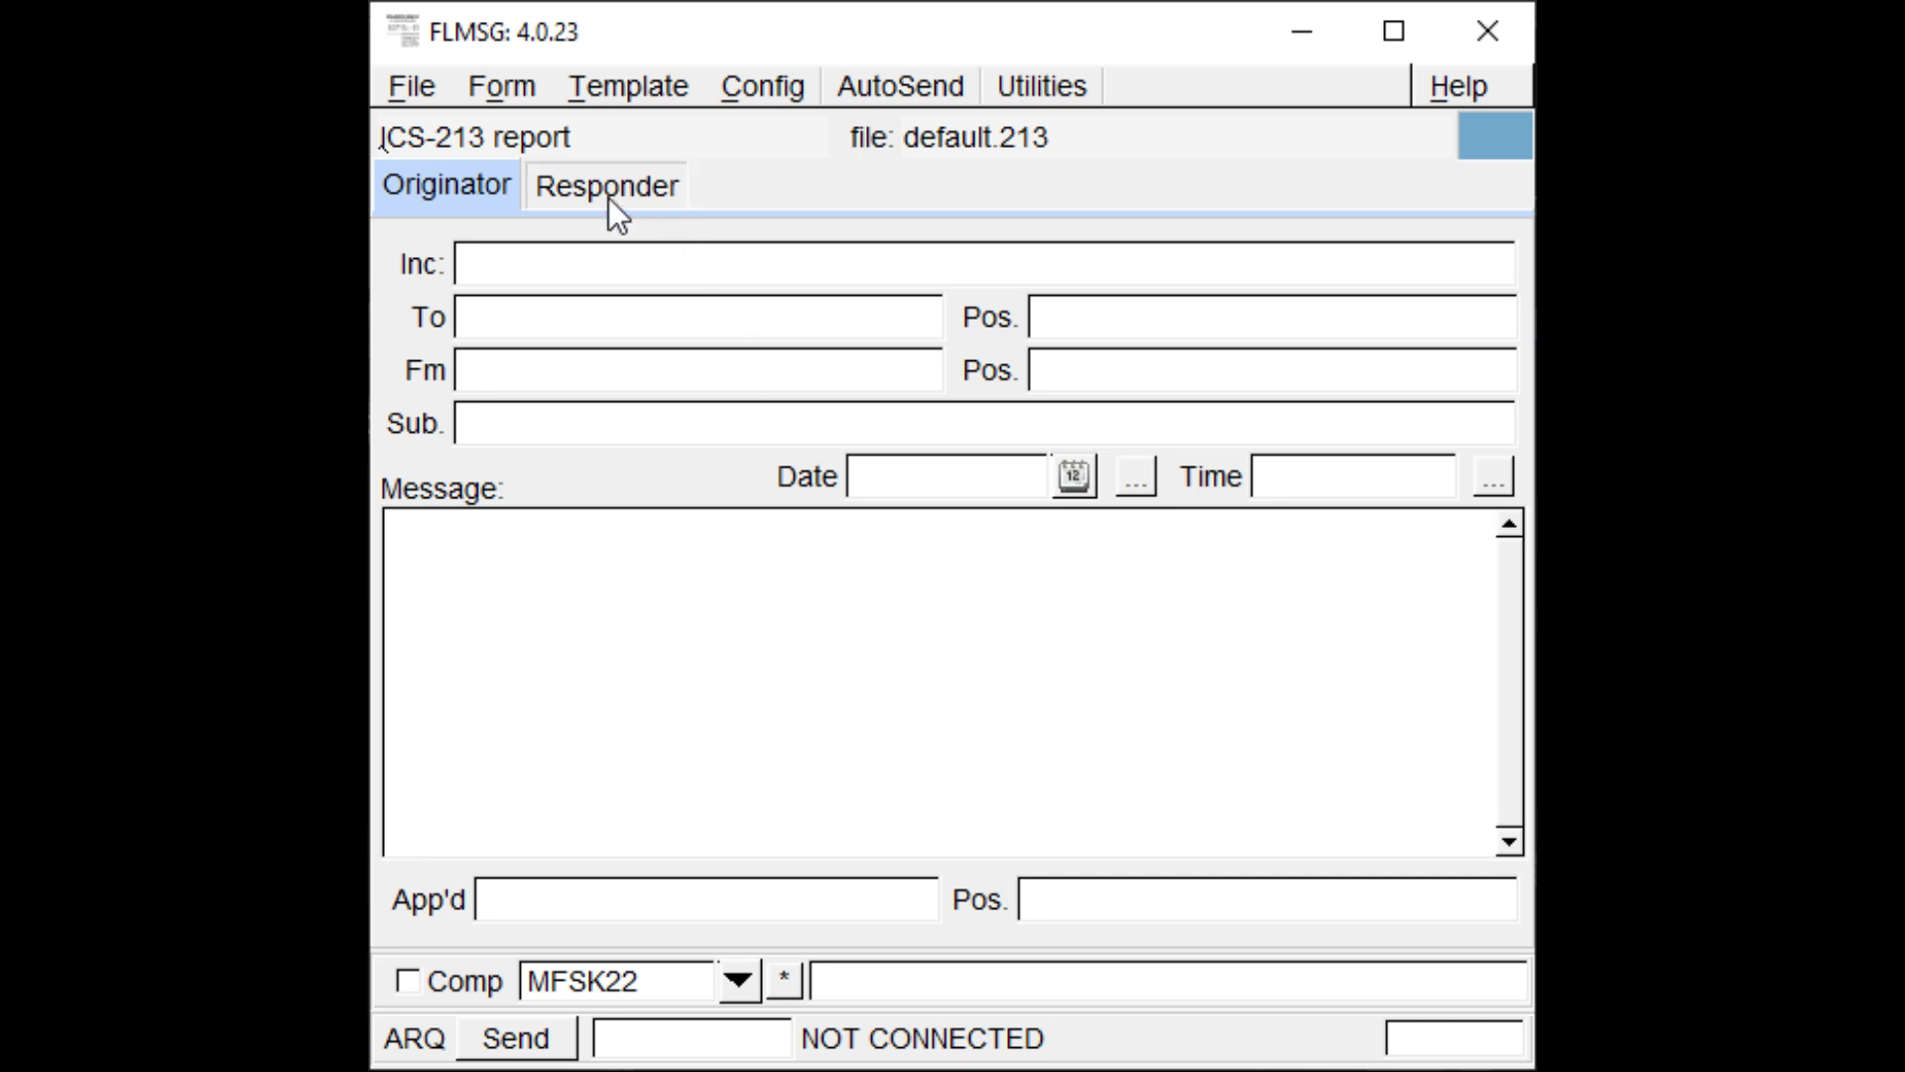
left_click(488, 194)
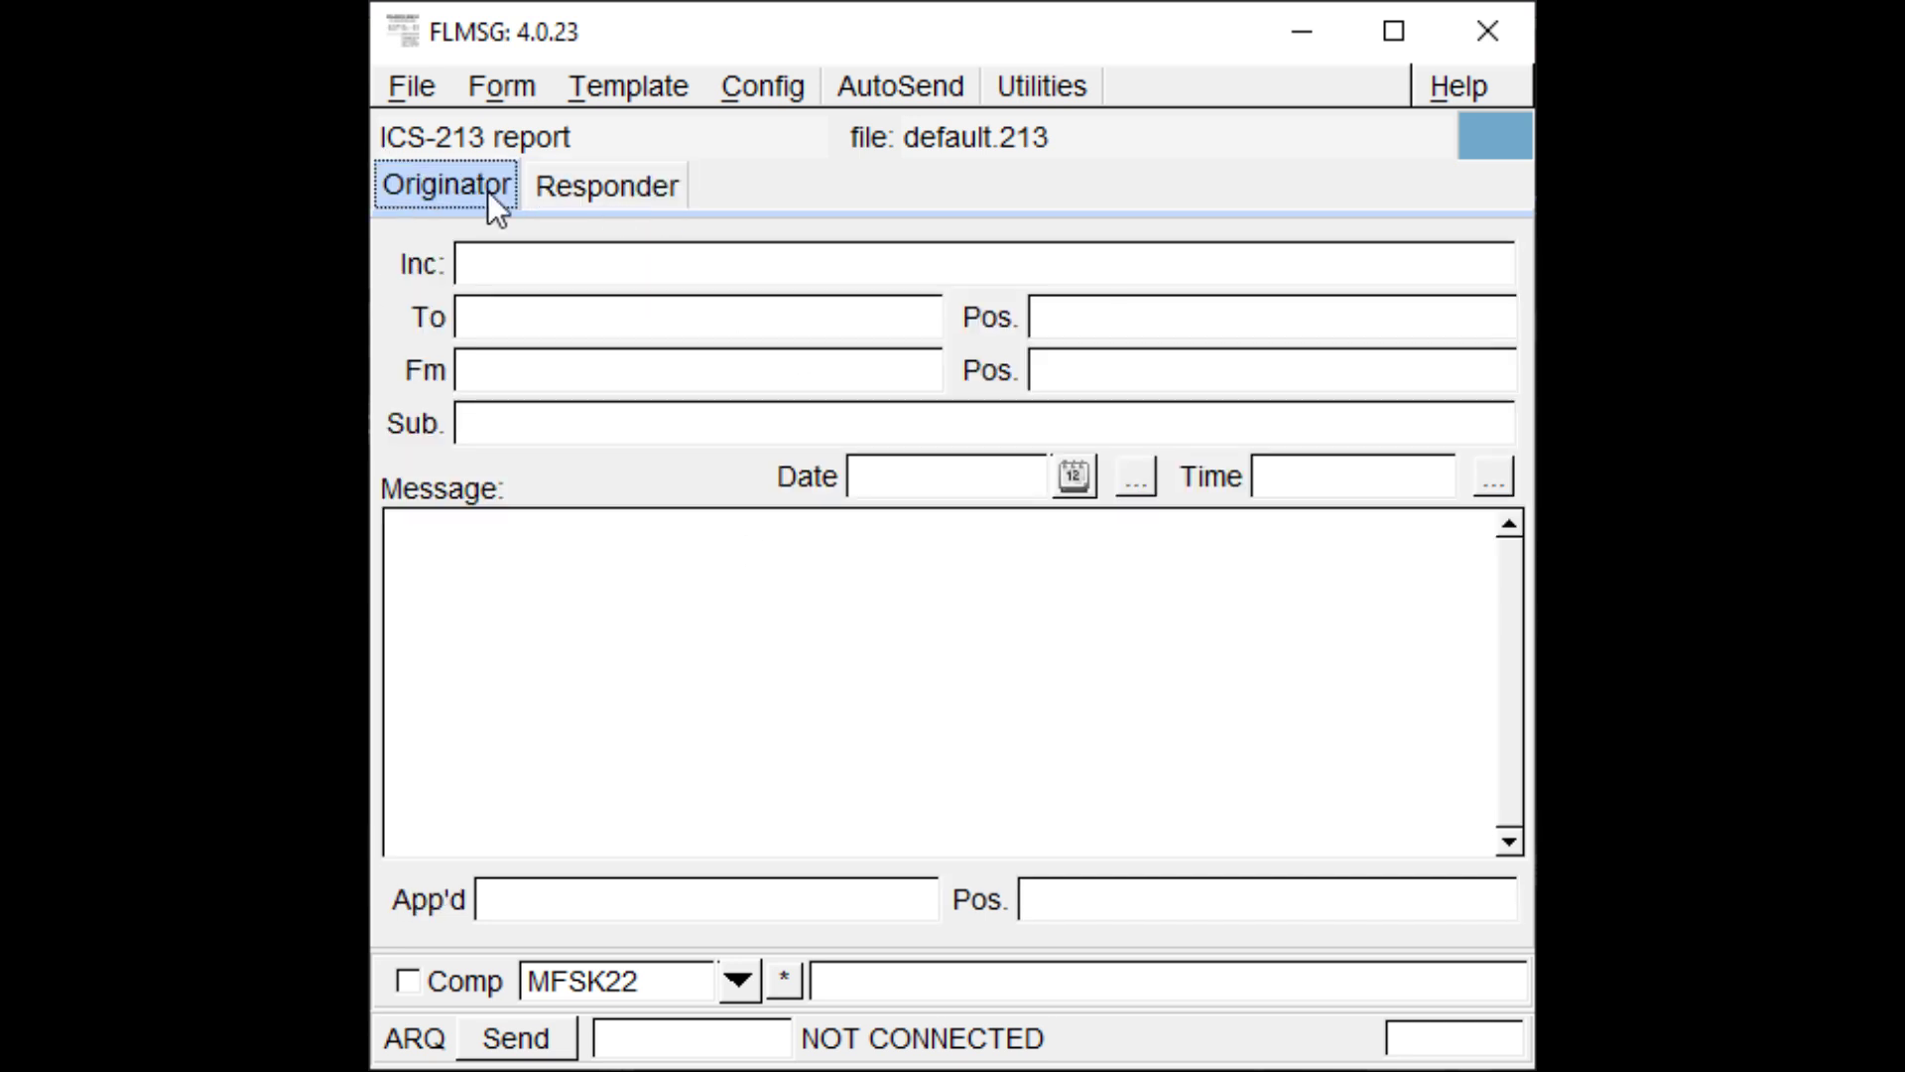
left_click(504, 86)
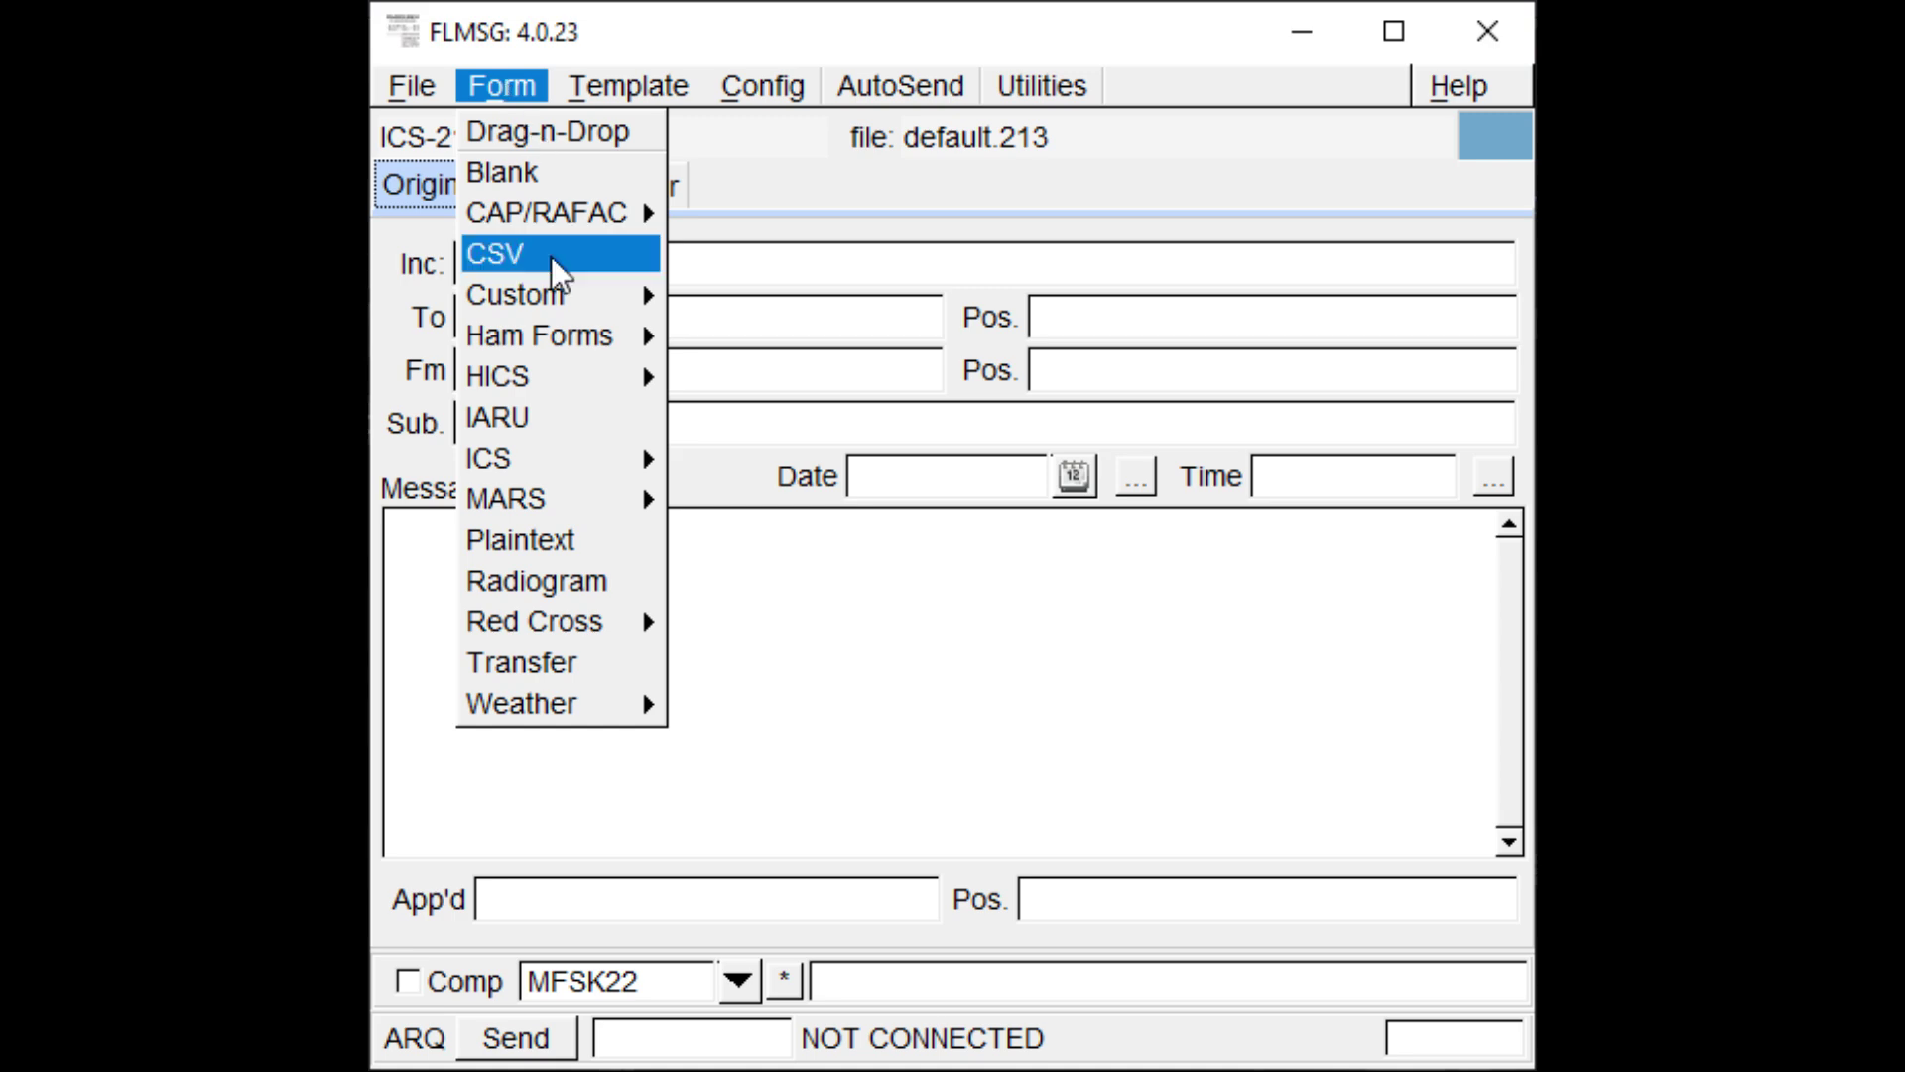
mouse_move(565, 347)
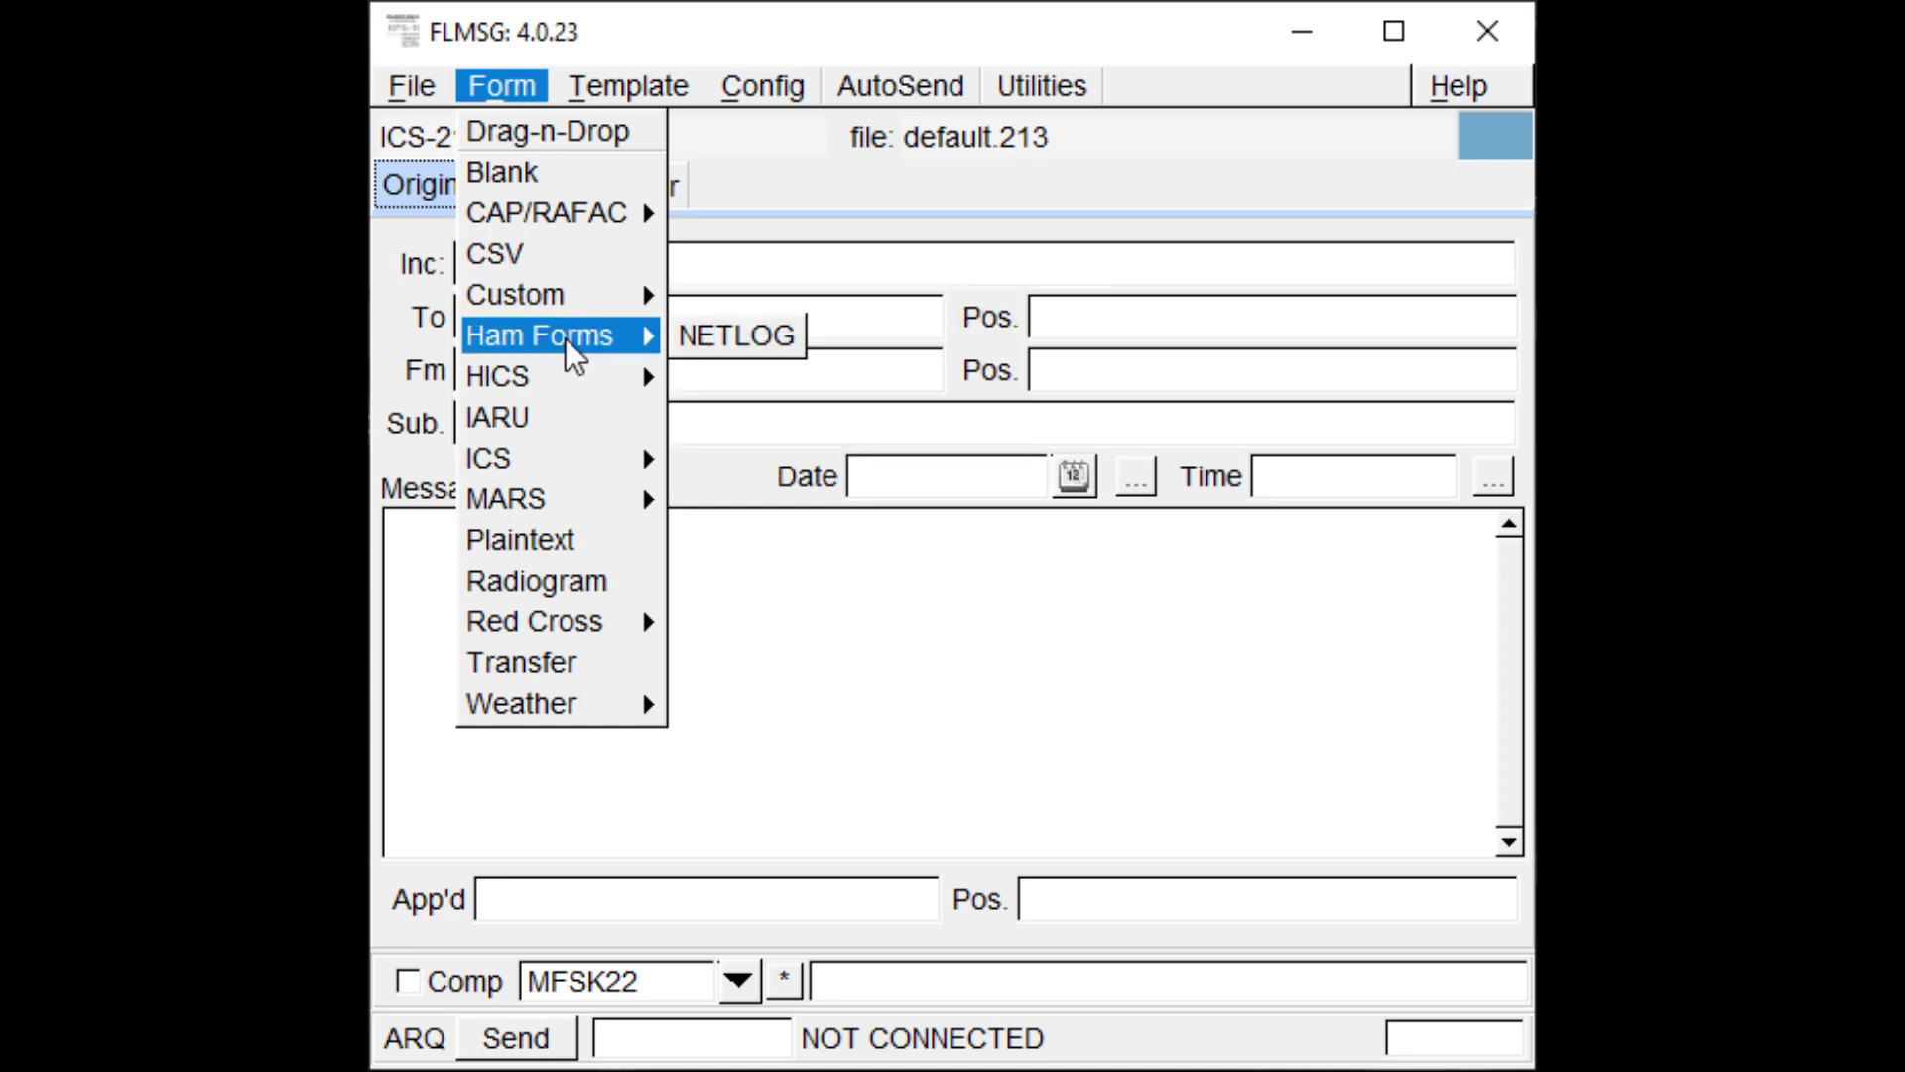
left_click(717, 347)
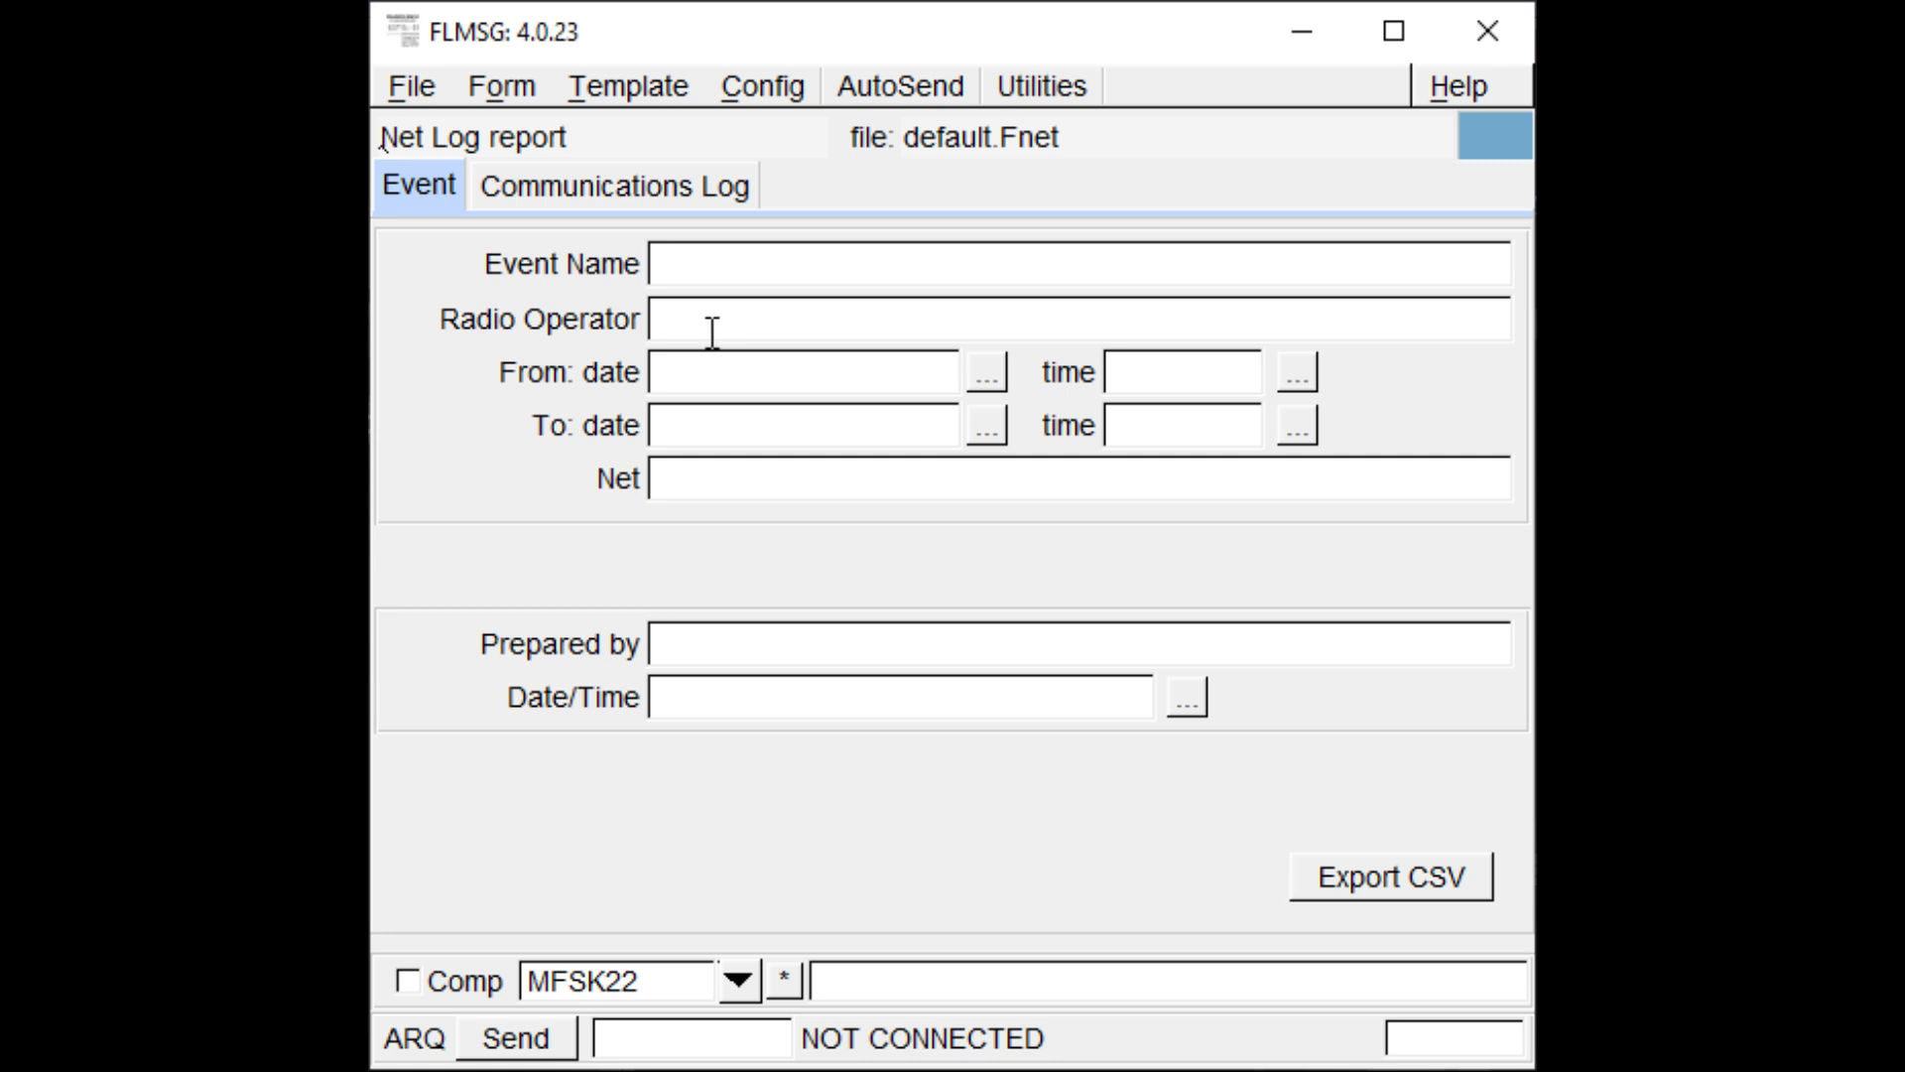
- View the Net Log's Communications Log table and Event fields
left_click(582, 186)
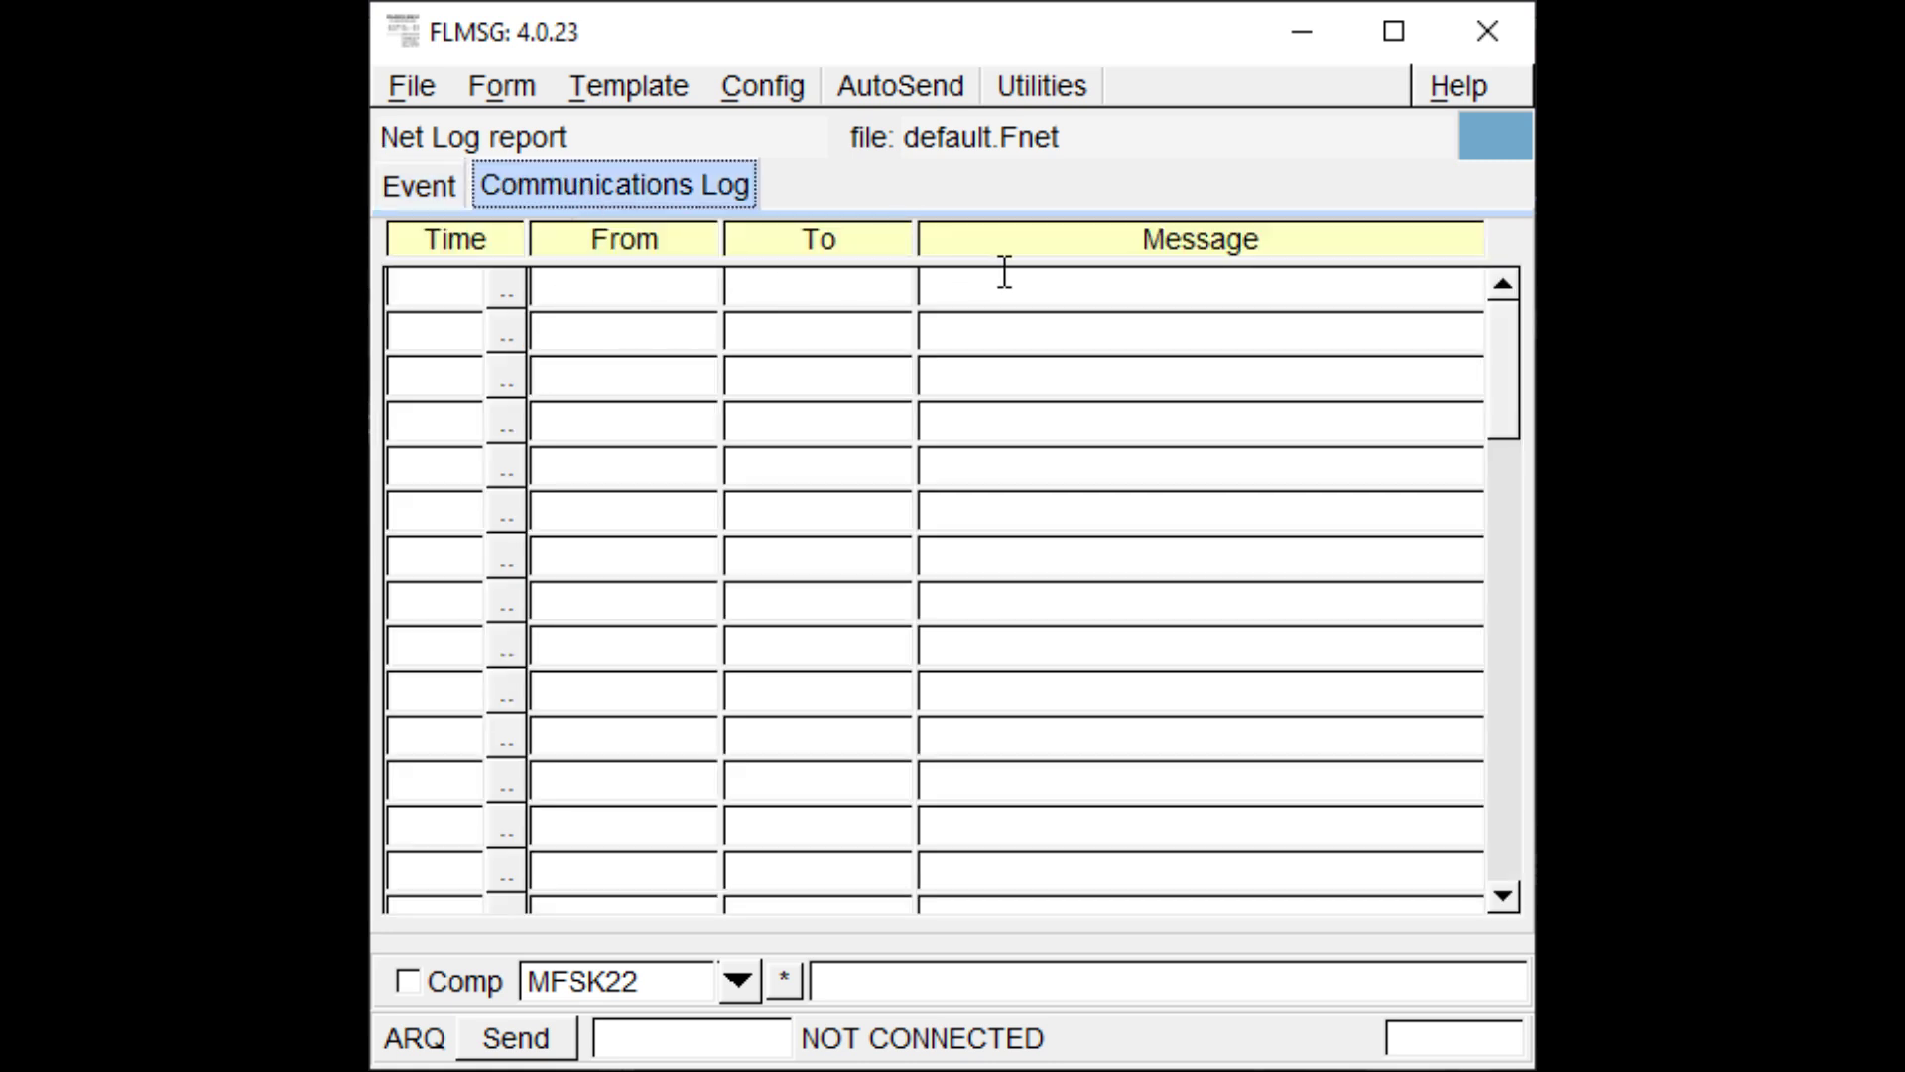
left_click(424, 187)
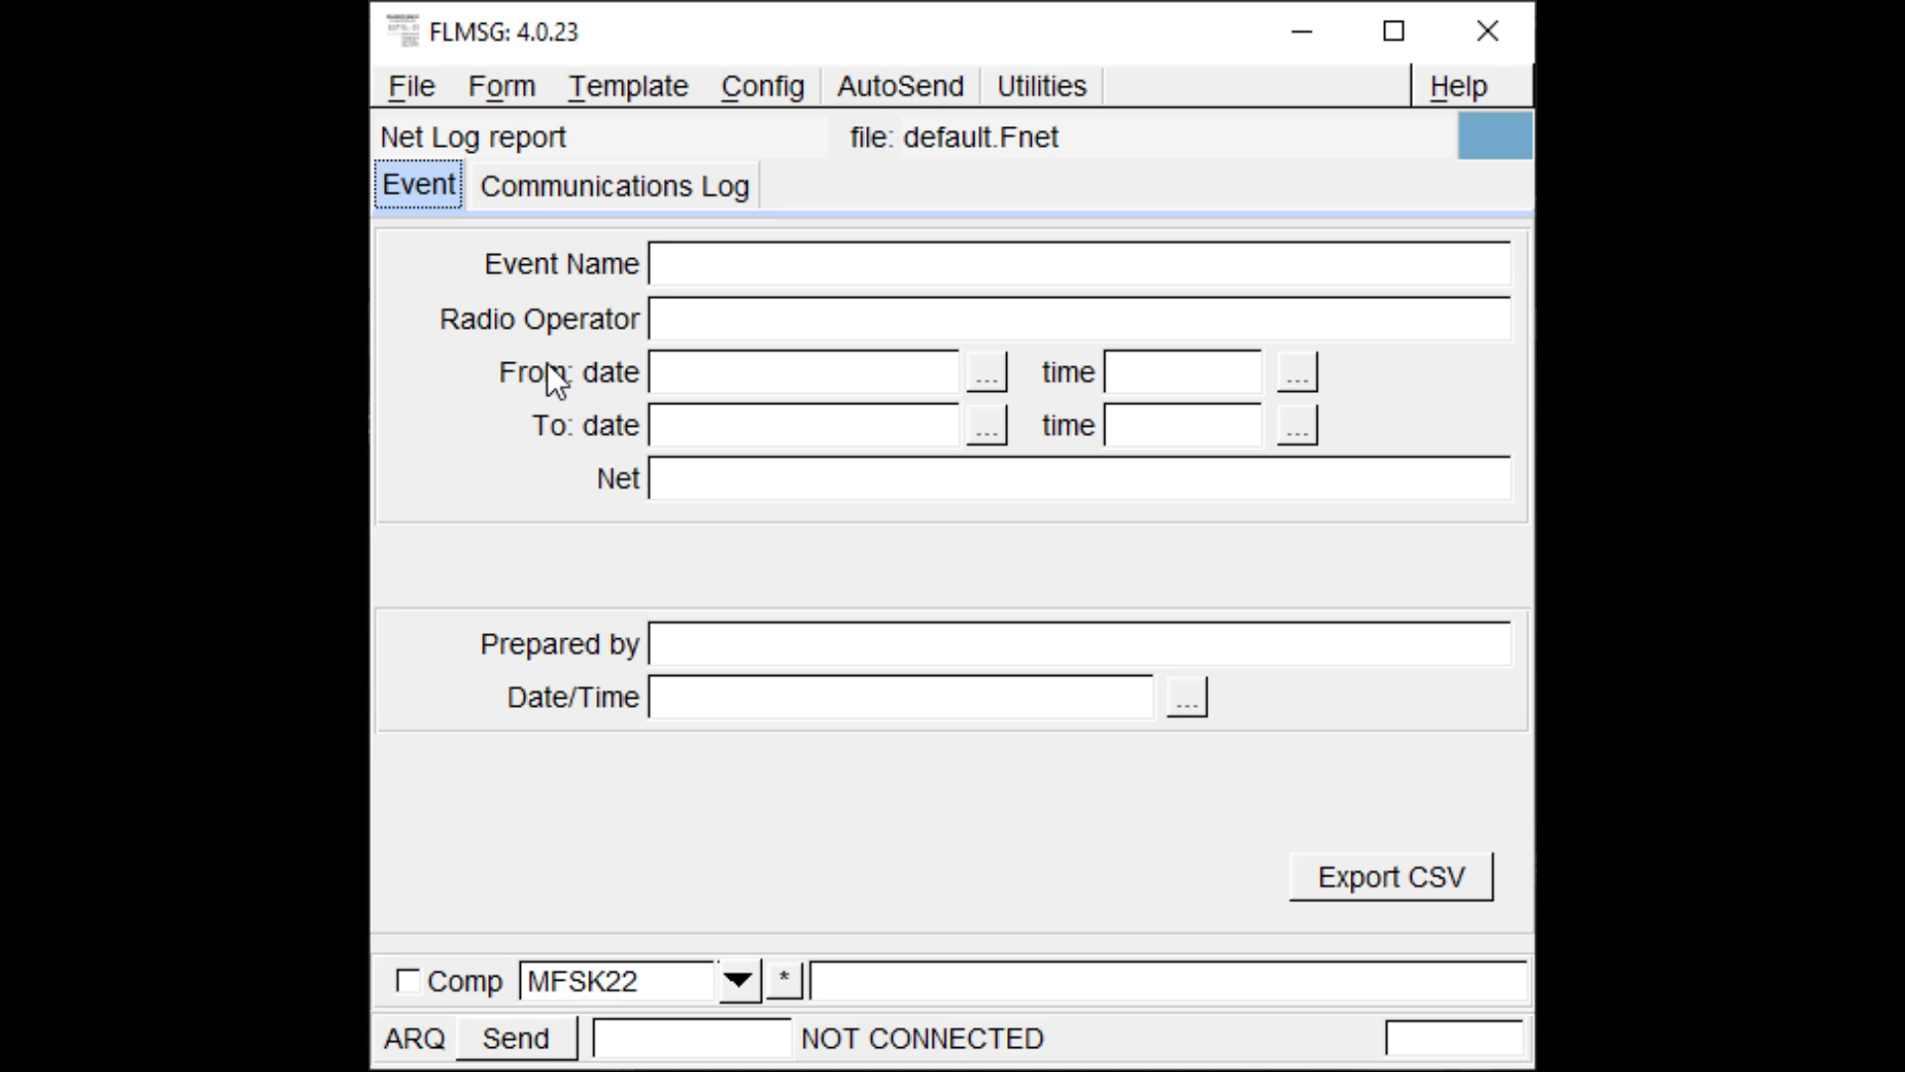
left_click(506, 85)
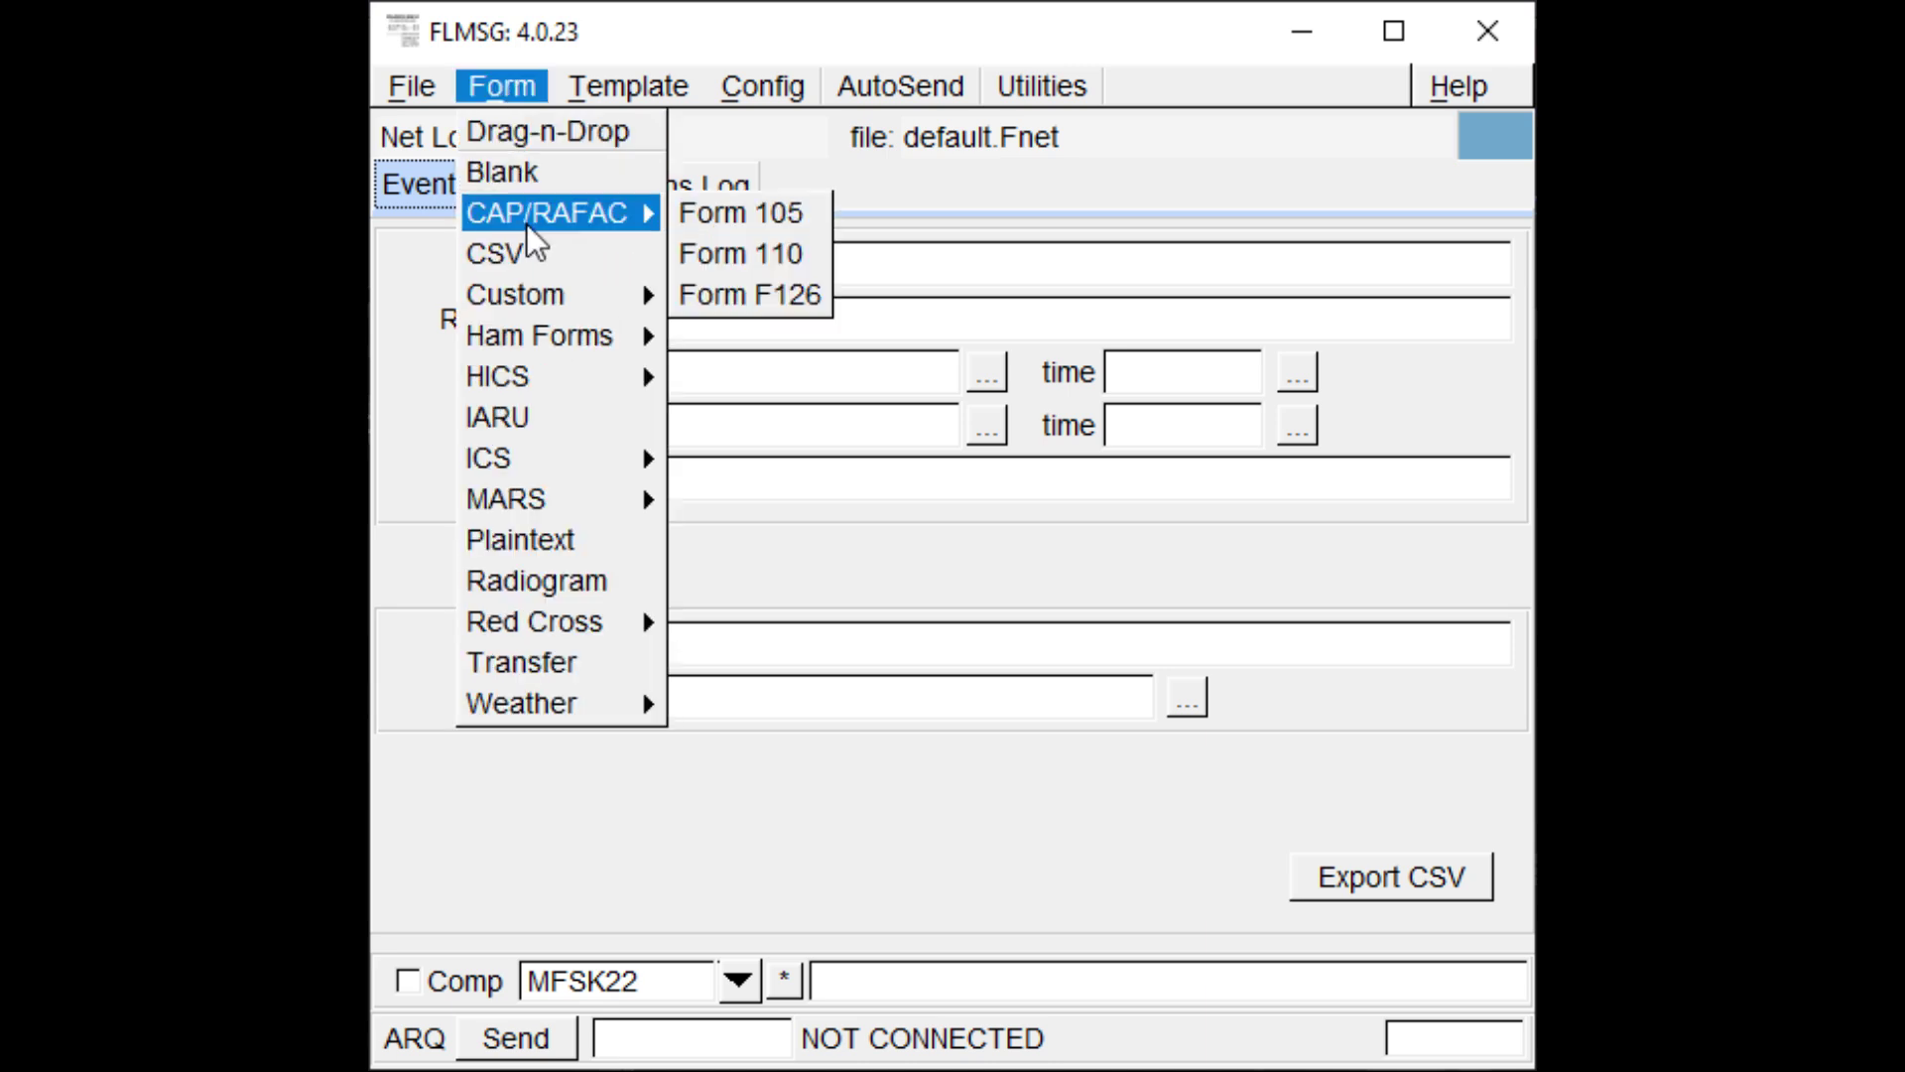
- Load the AmRRON_SitRep_V5.00 custom form, then the AmRRON_Statrep_V5.00 form
mouse_move(545, 295)
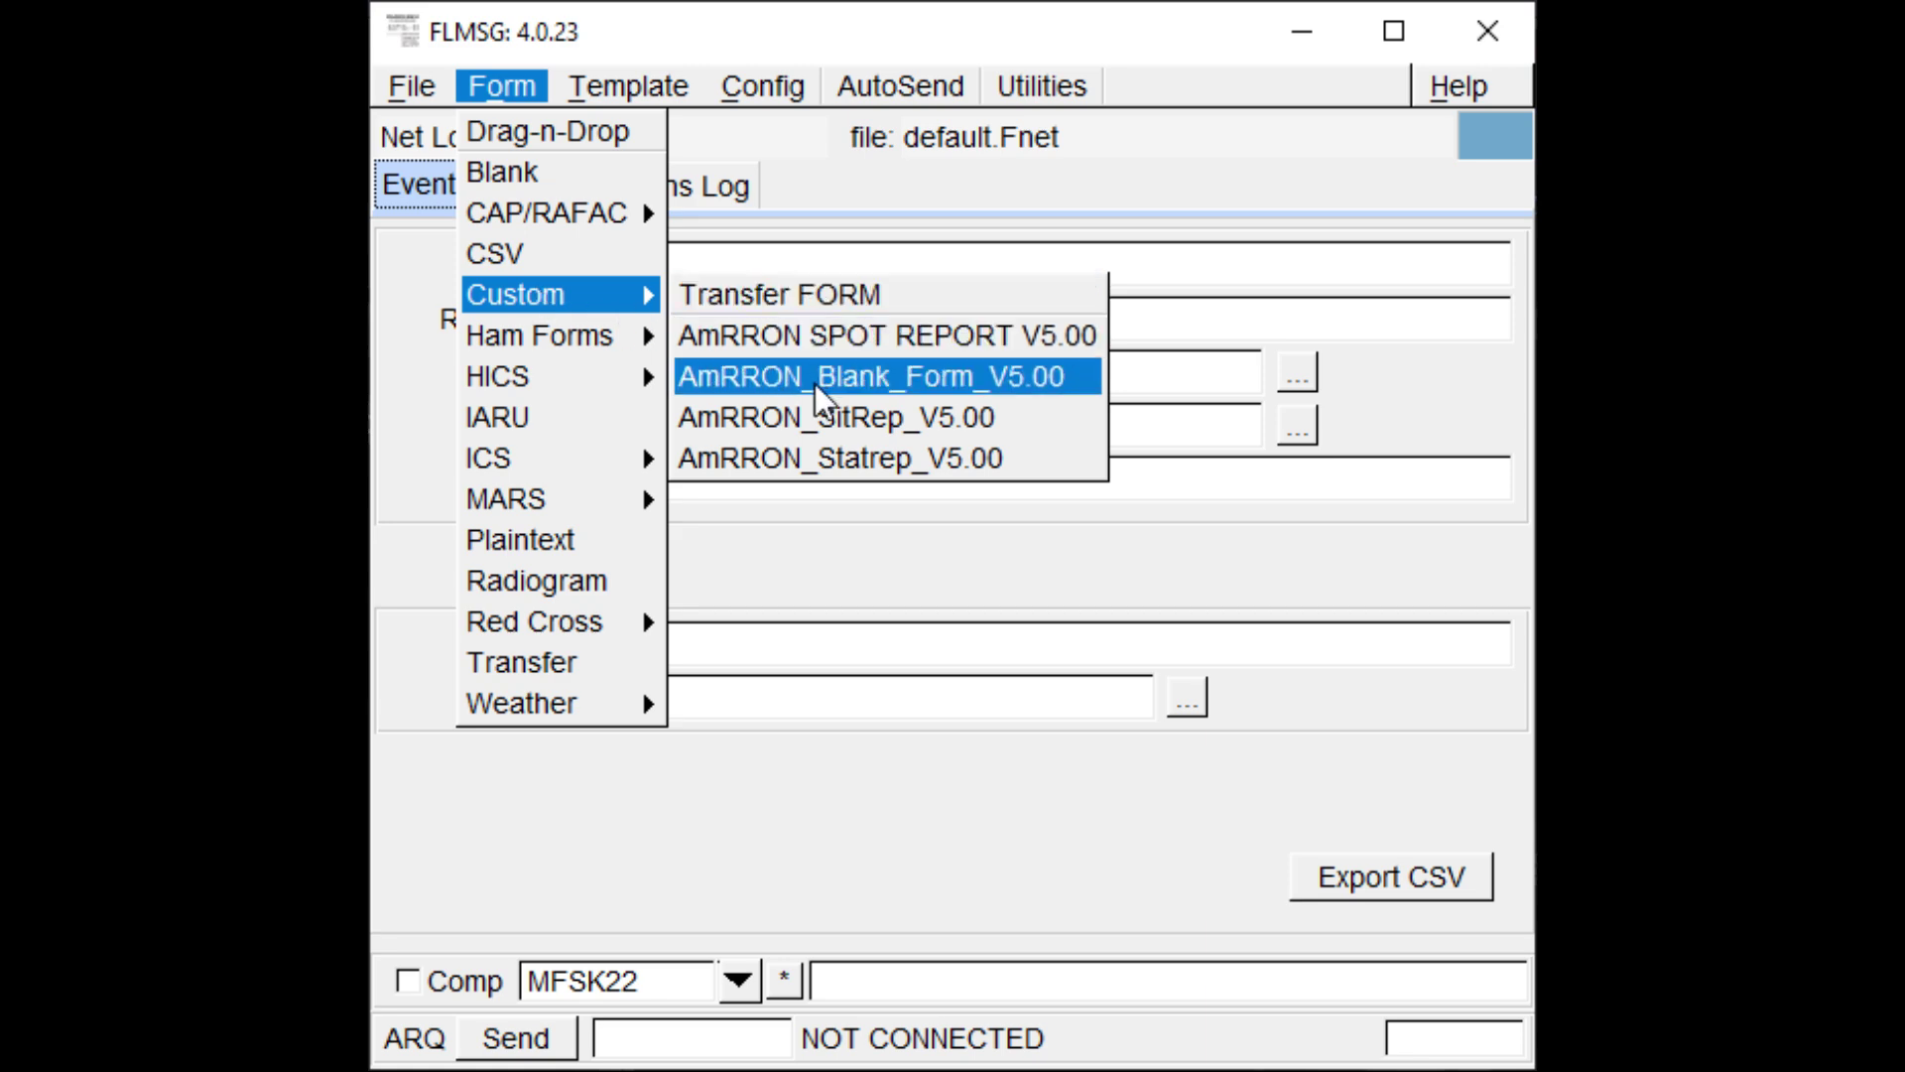
left_click(851, 427)
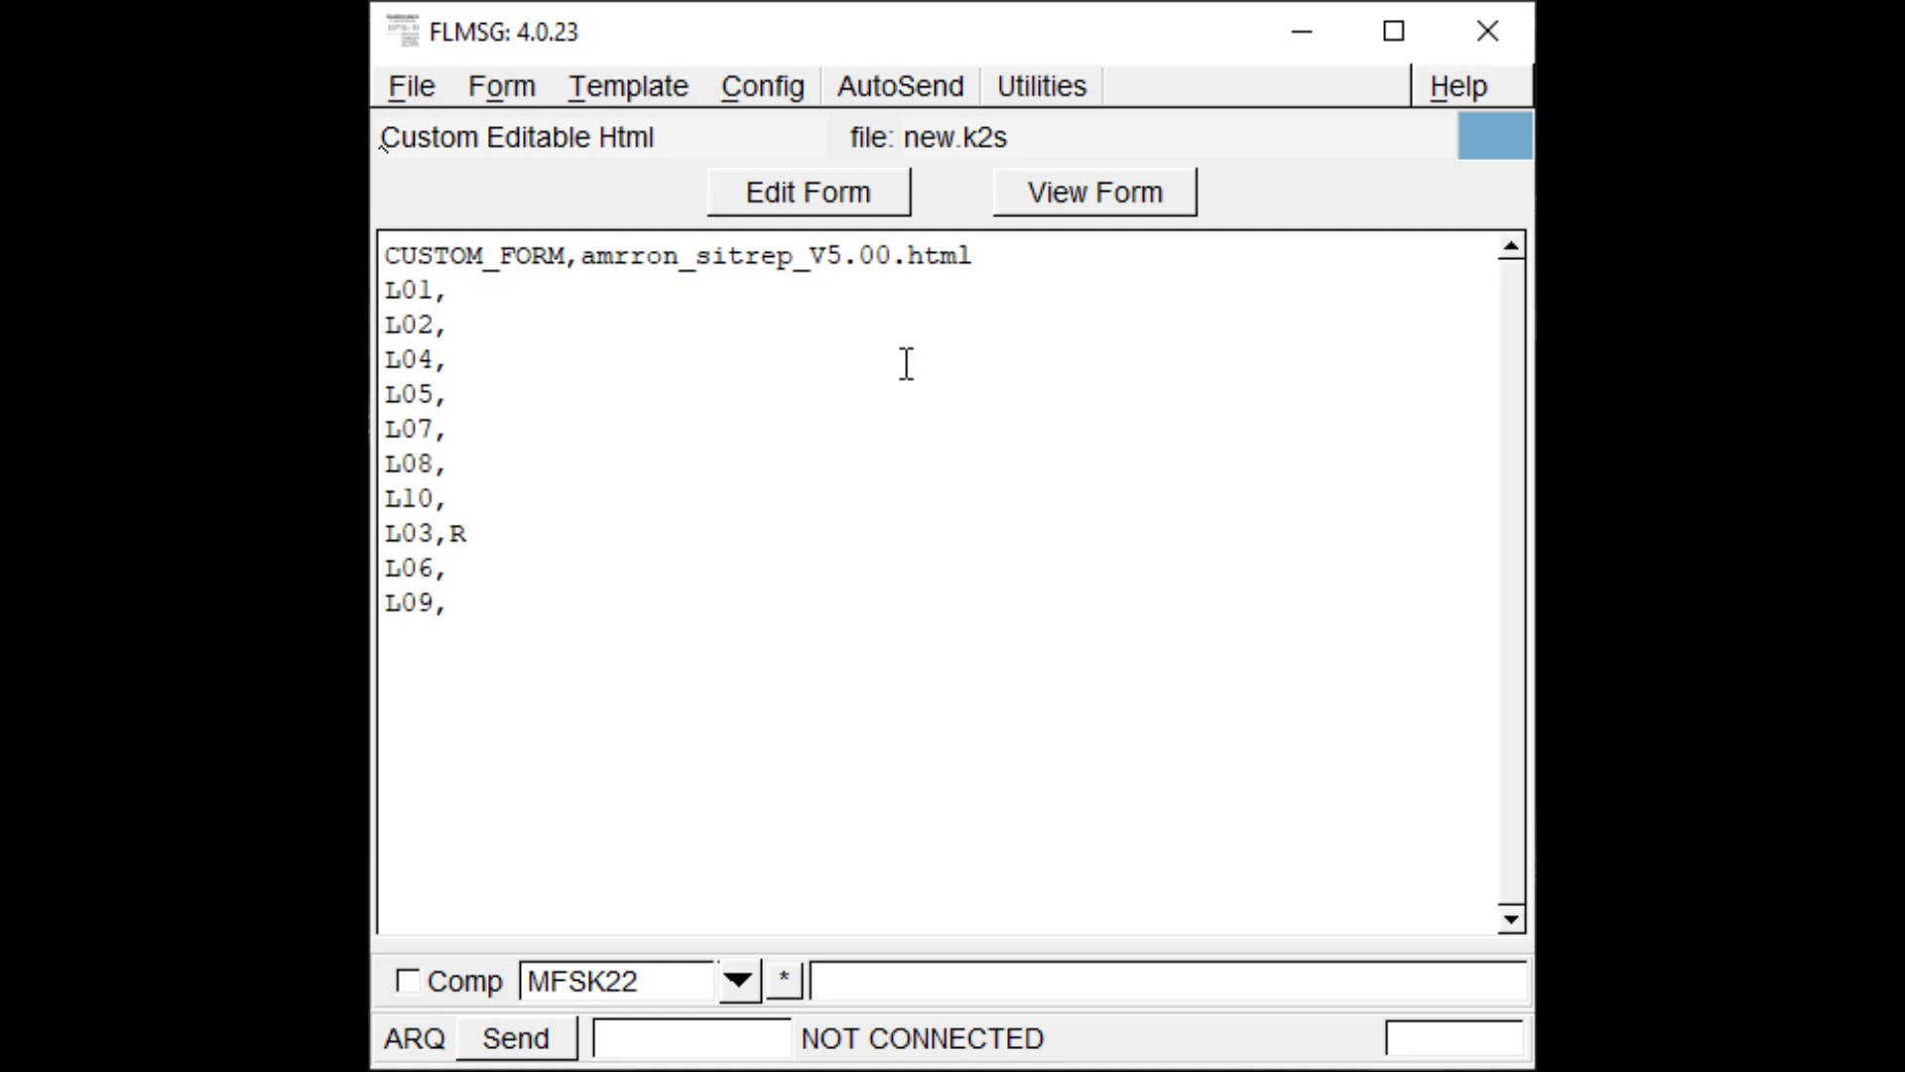
left_click(512, 85)
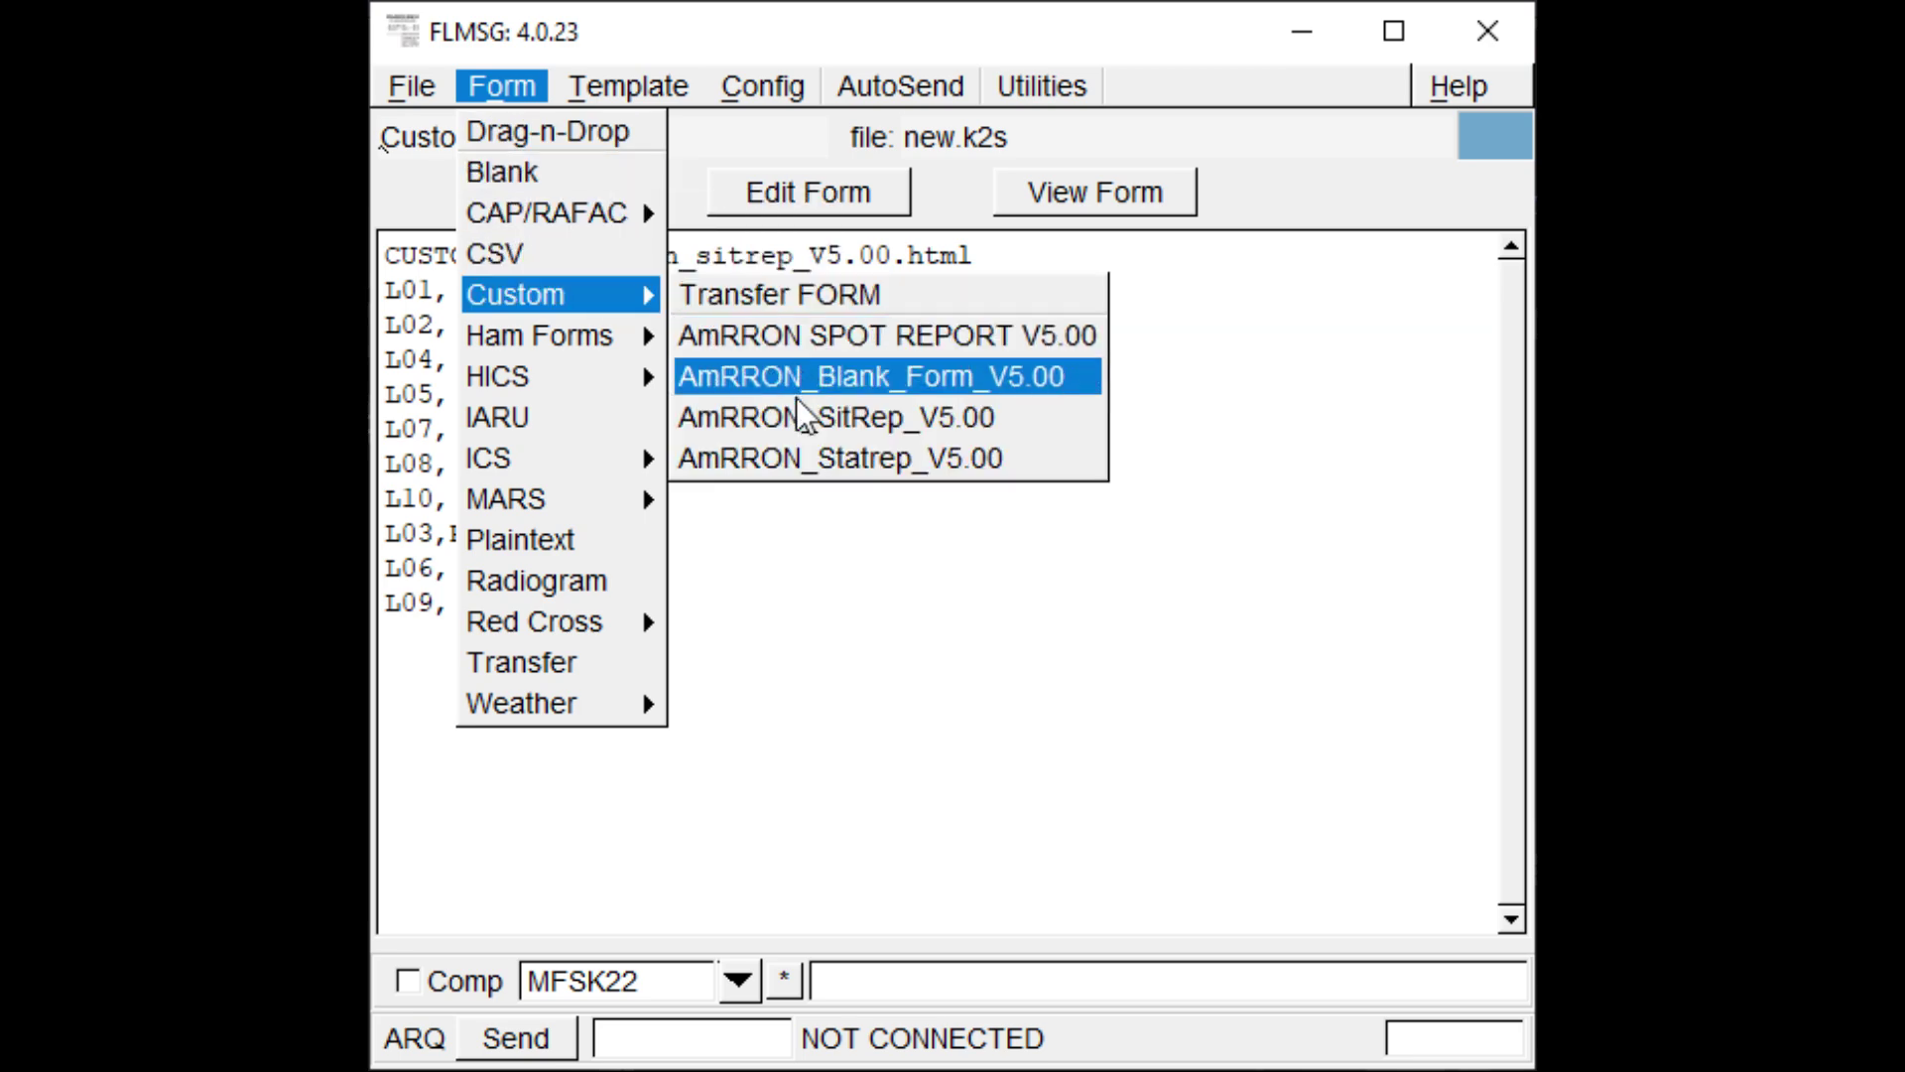
left_click(780, 463)
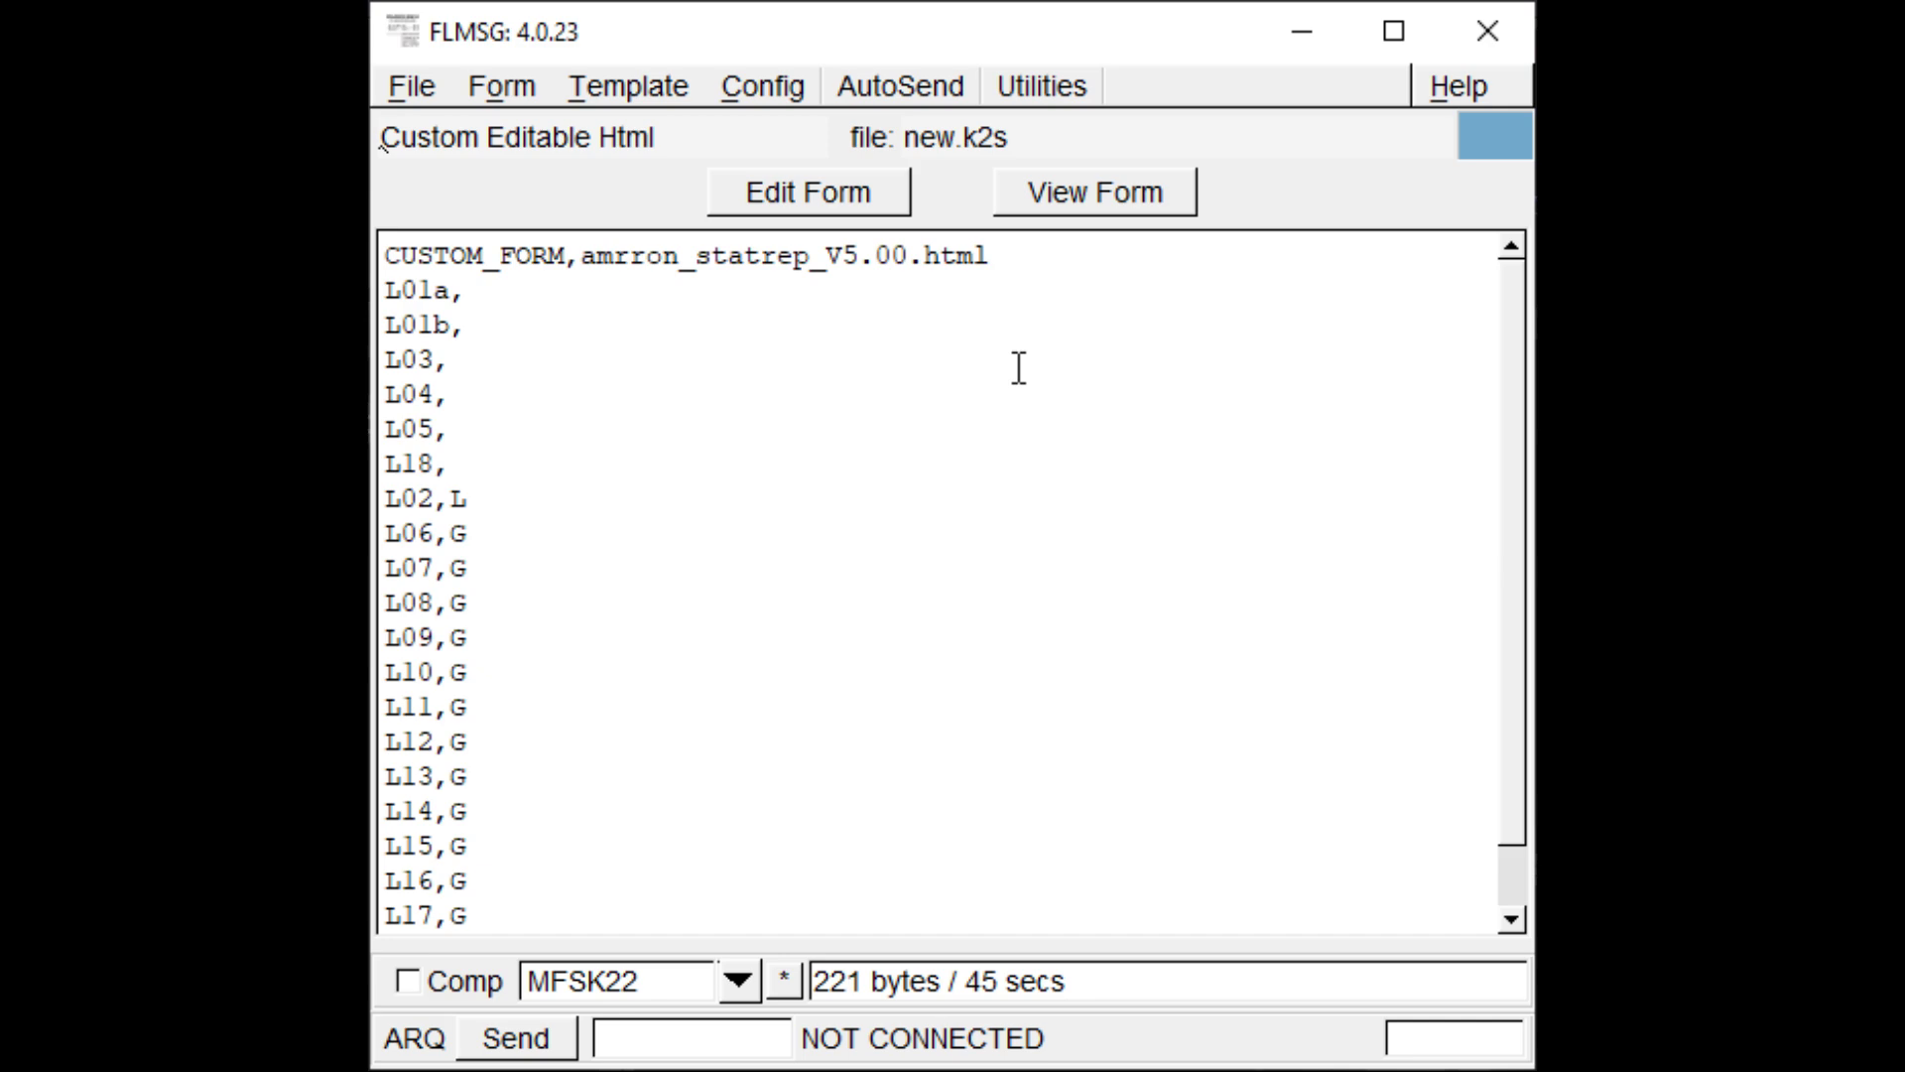
- Load the AmRRON_Blank_Form_V5.00 custom form
left_click(502, 88)
mouse_move(572, 293)
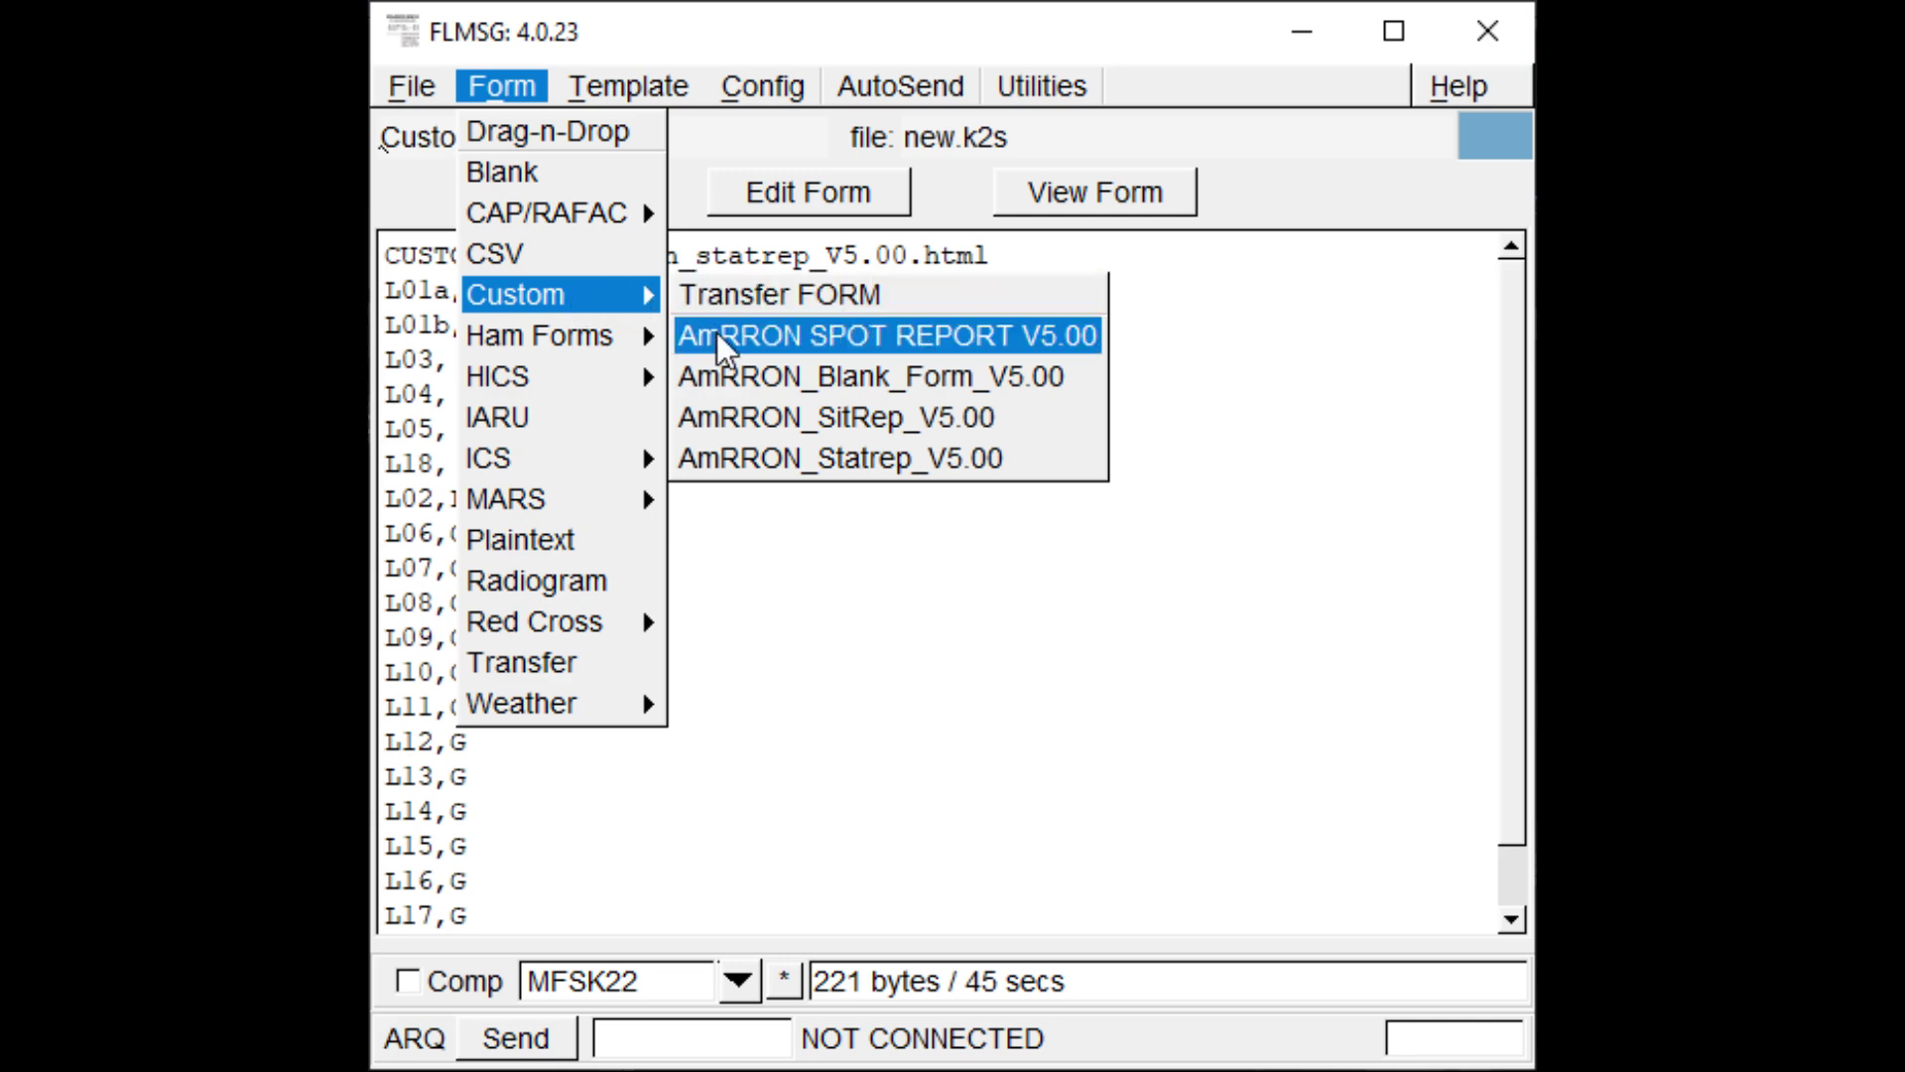
left_click(730, 382)
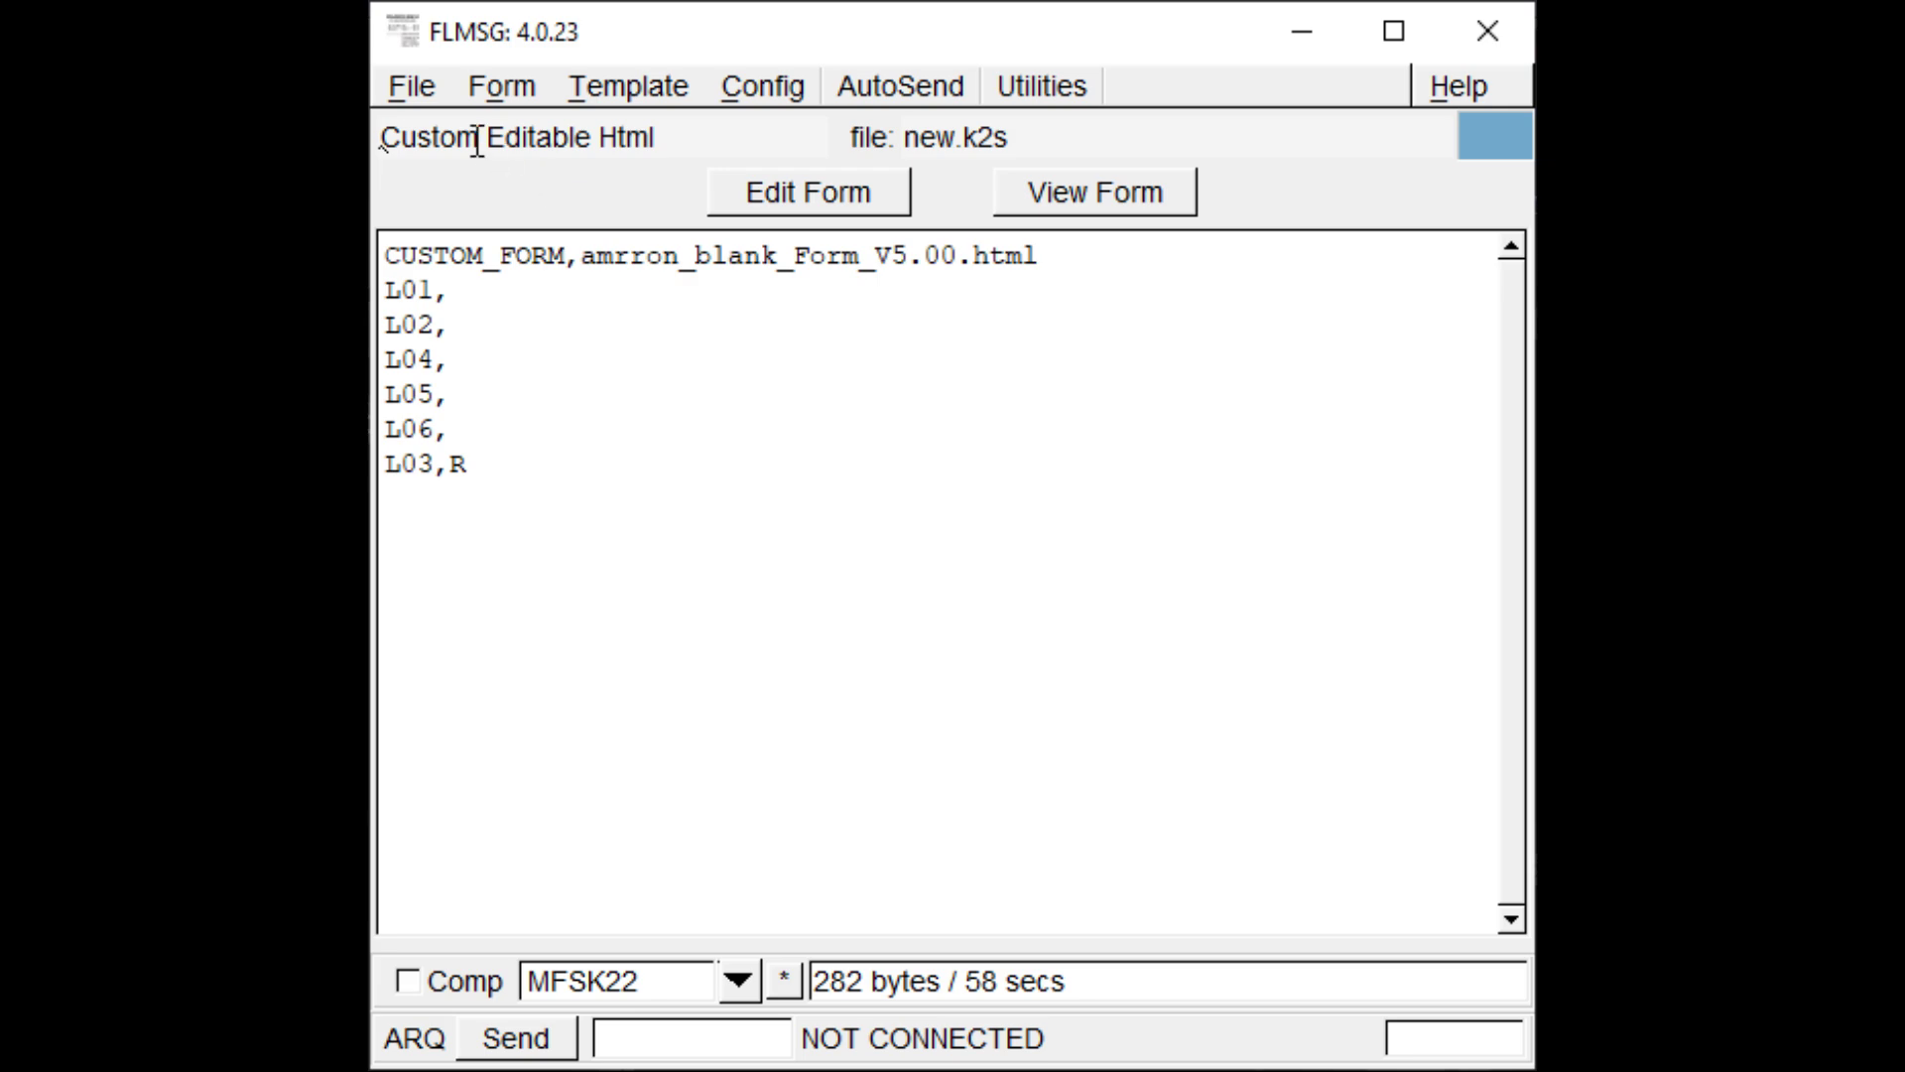
left_click(410, 91)
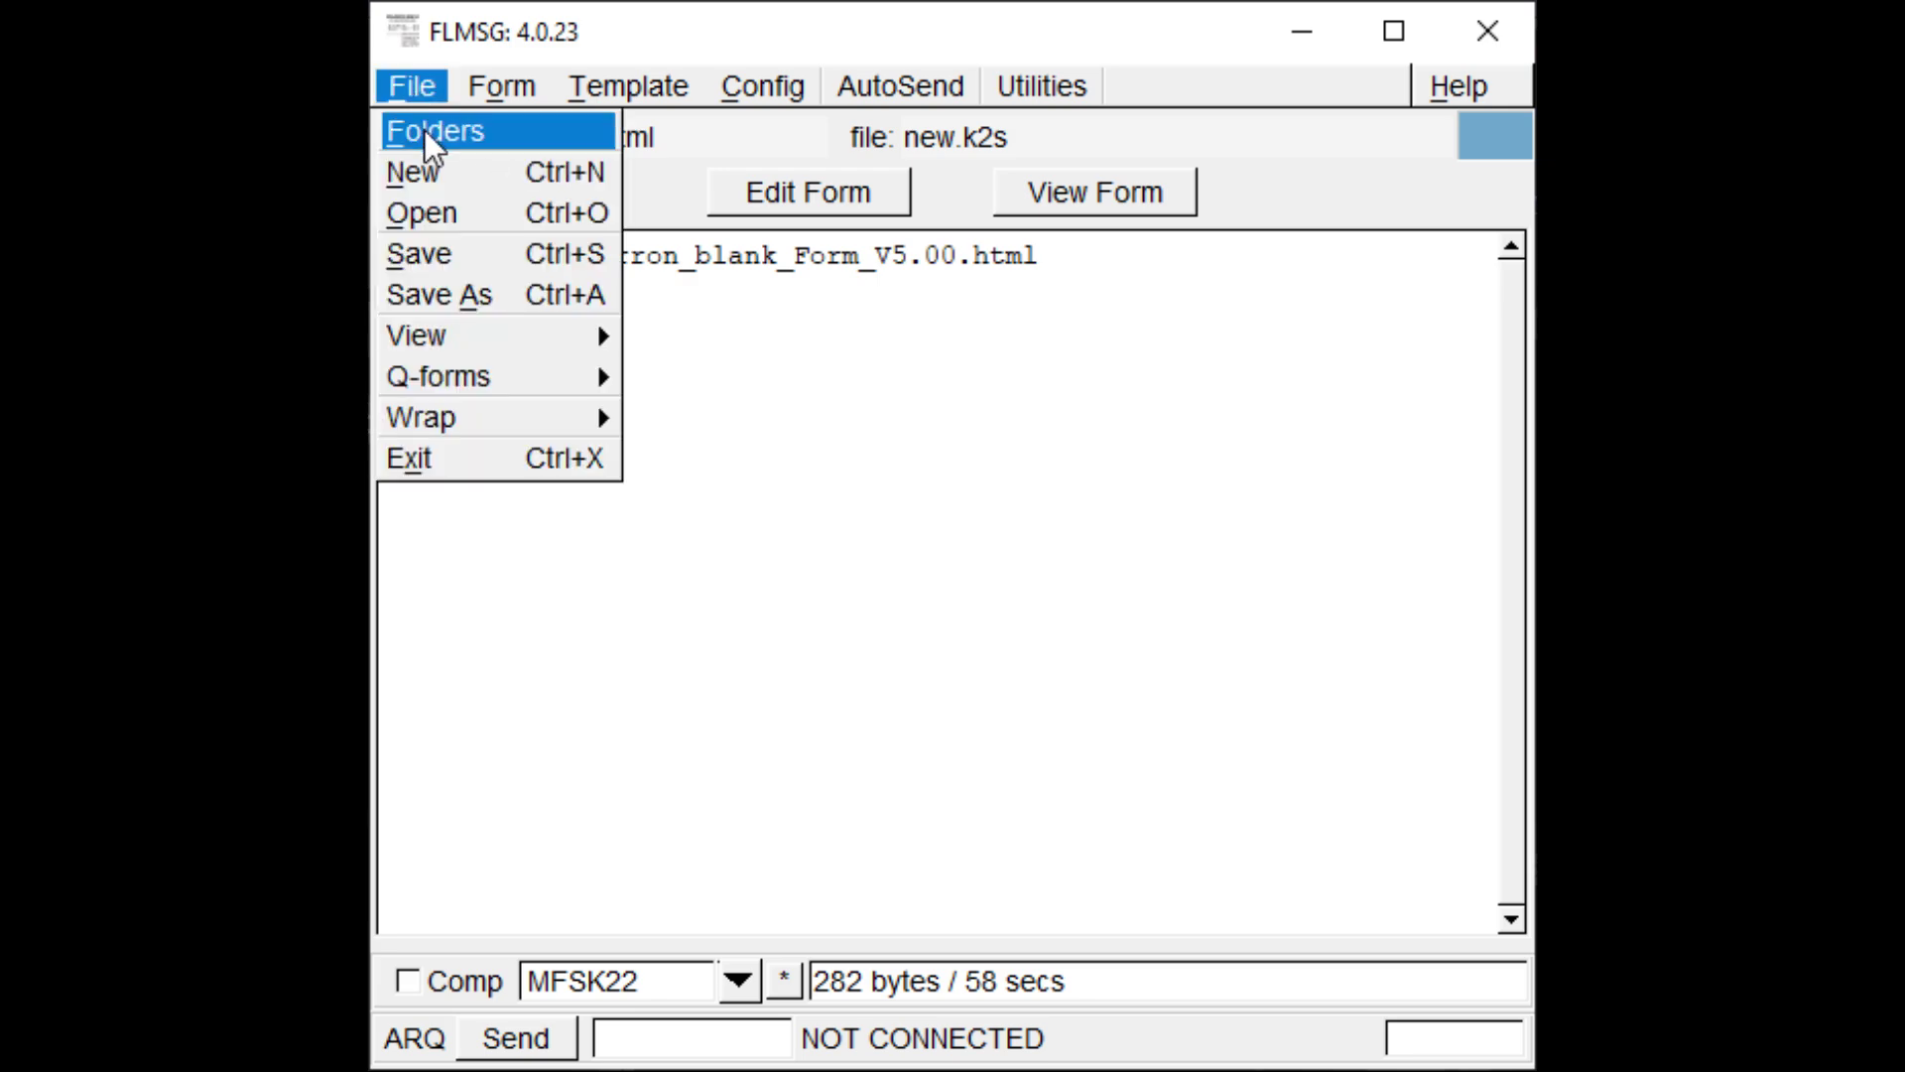
- Open FLMSG's data folders and browse into ICS > messages to see the saved messages
left_click(425, 129)
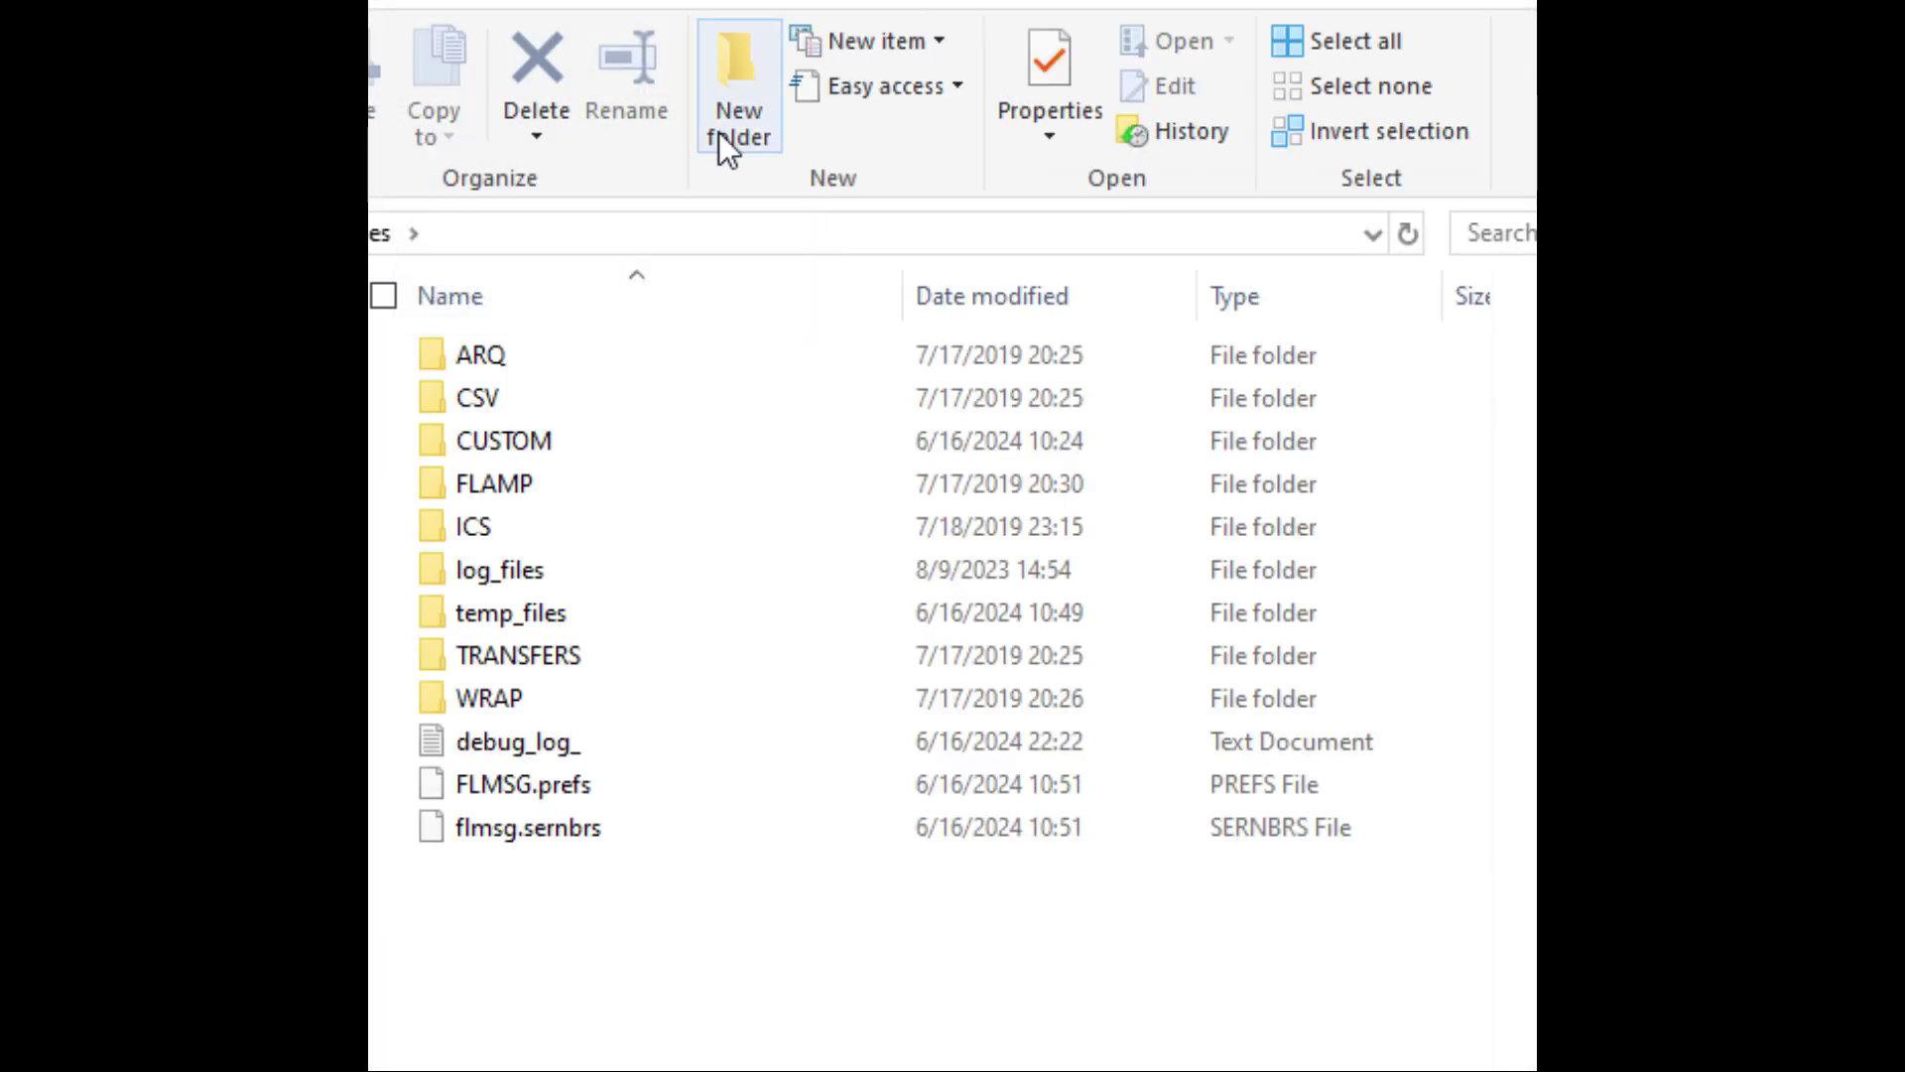
double_click(485, 529)
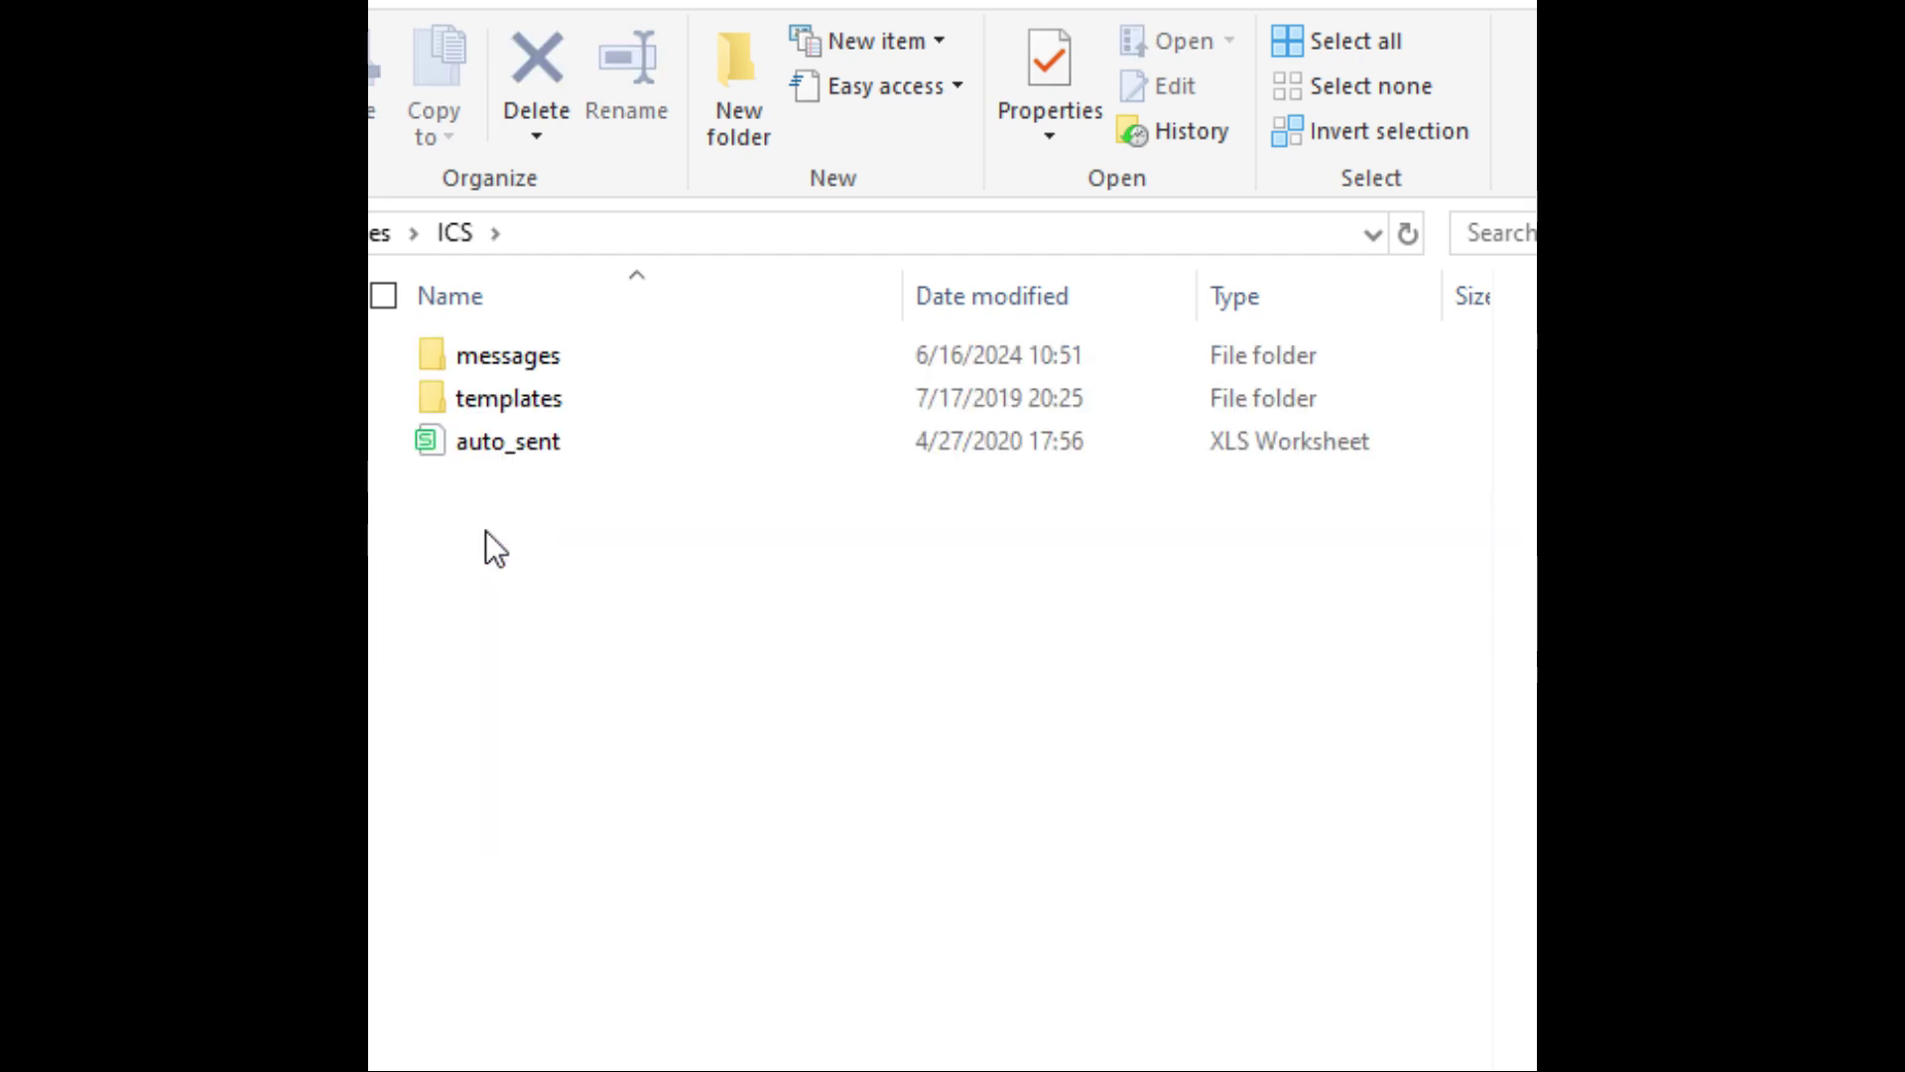
left_click(502, 358)
double_click(502, 357)
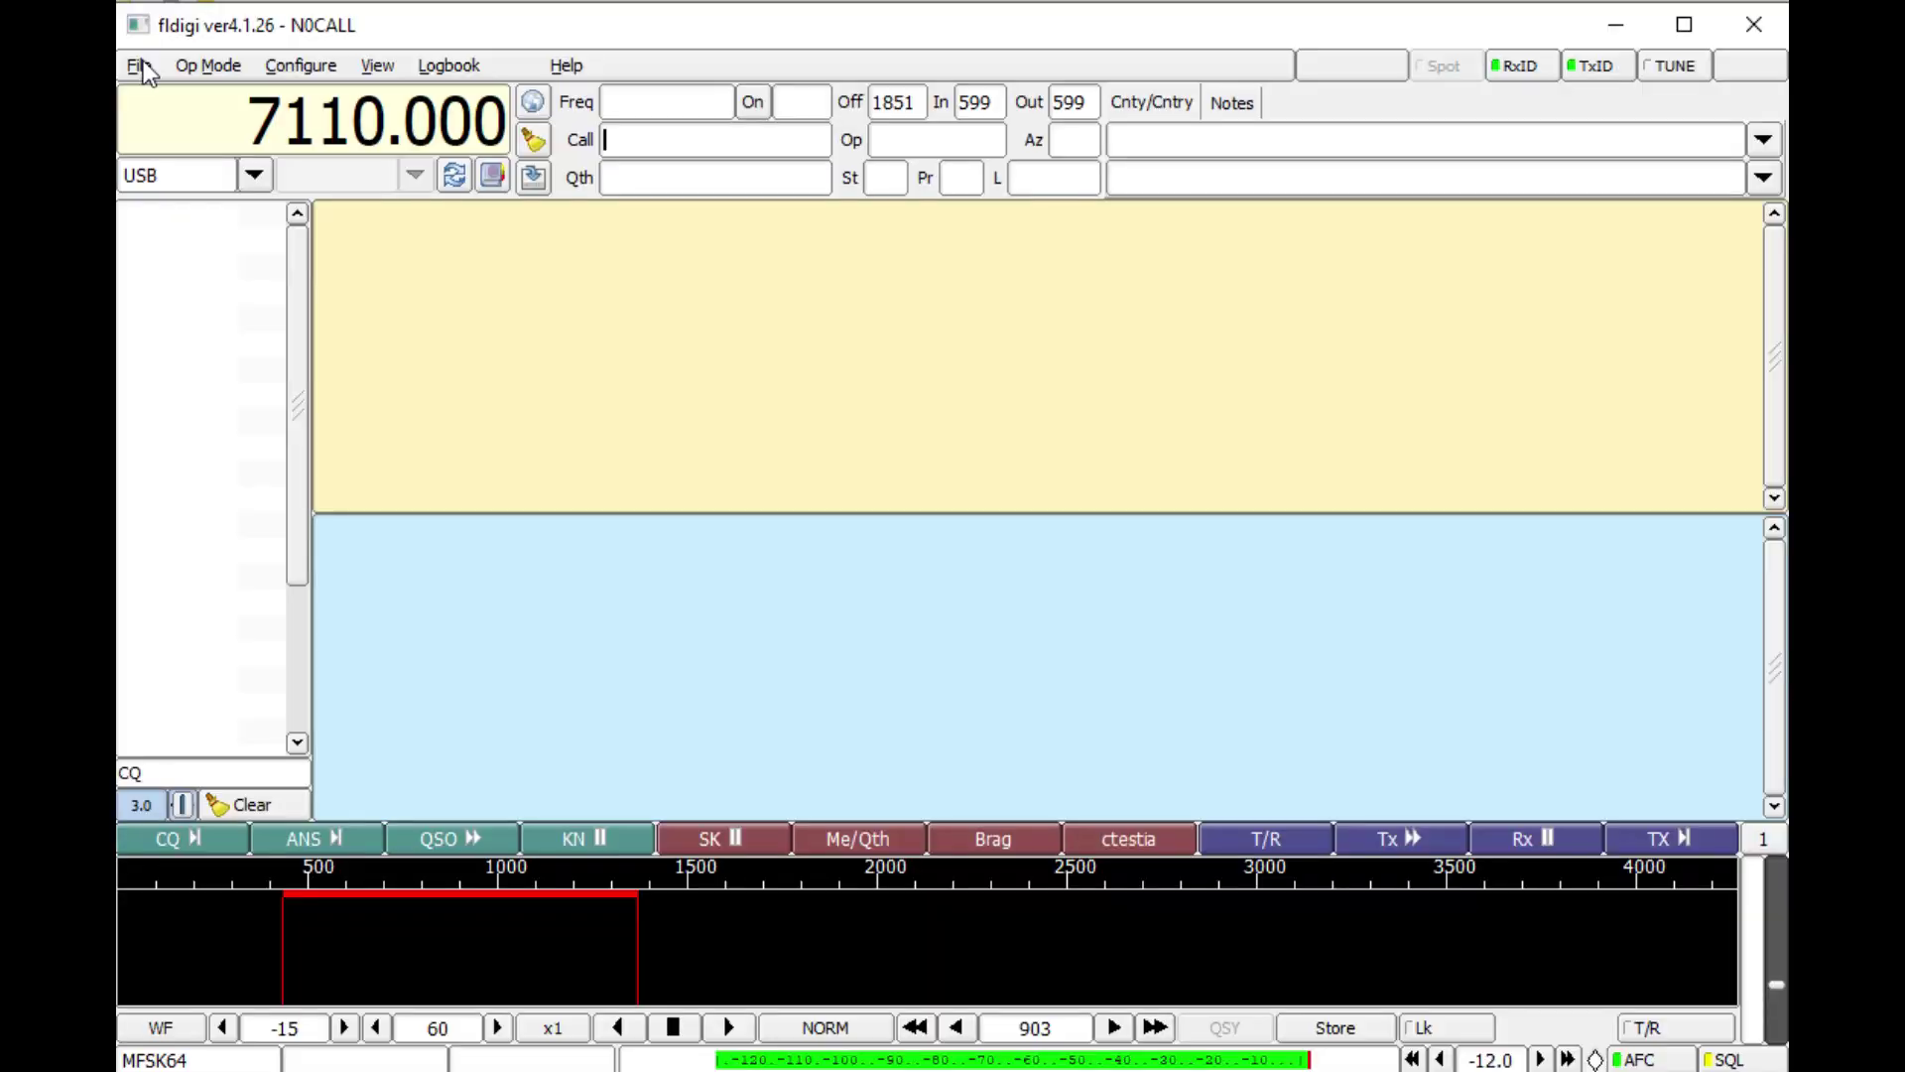
left_click(141, 65)
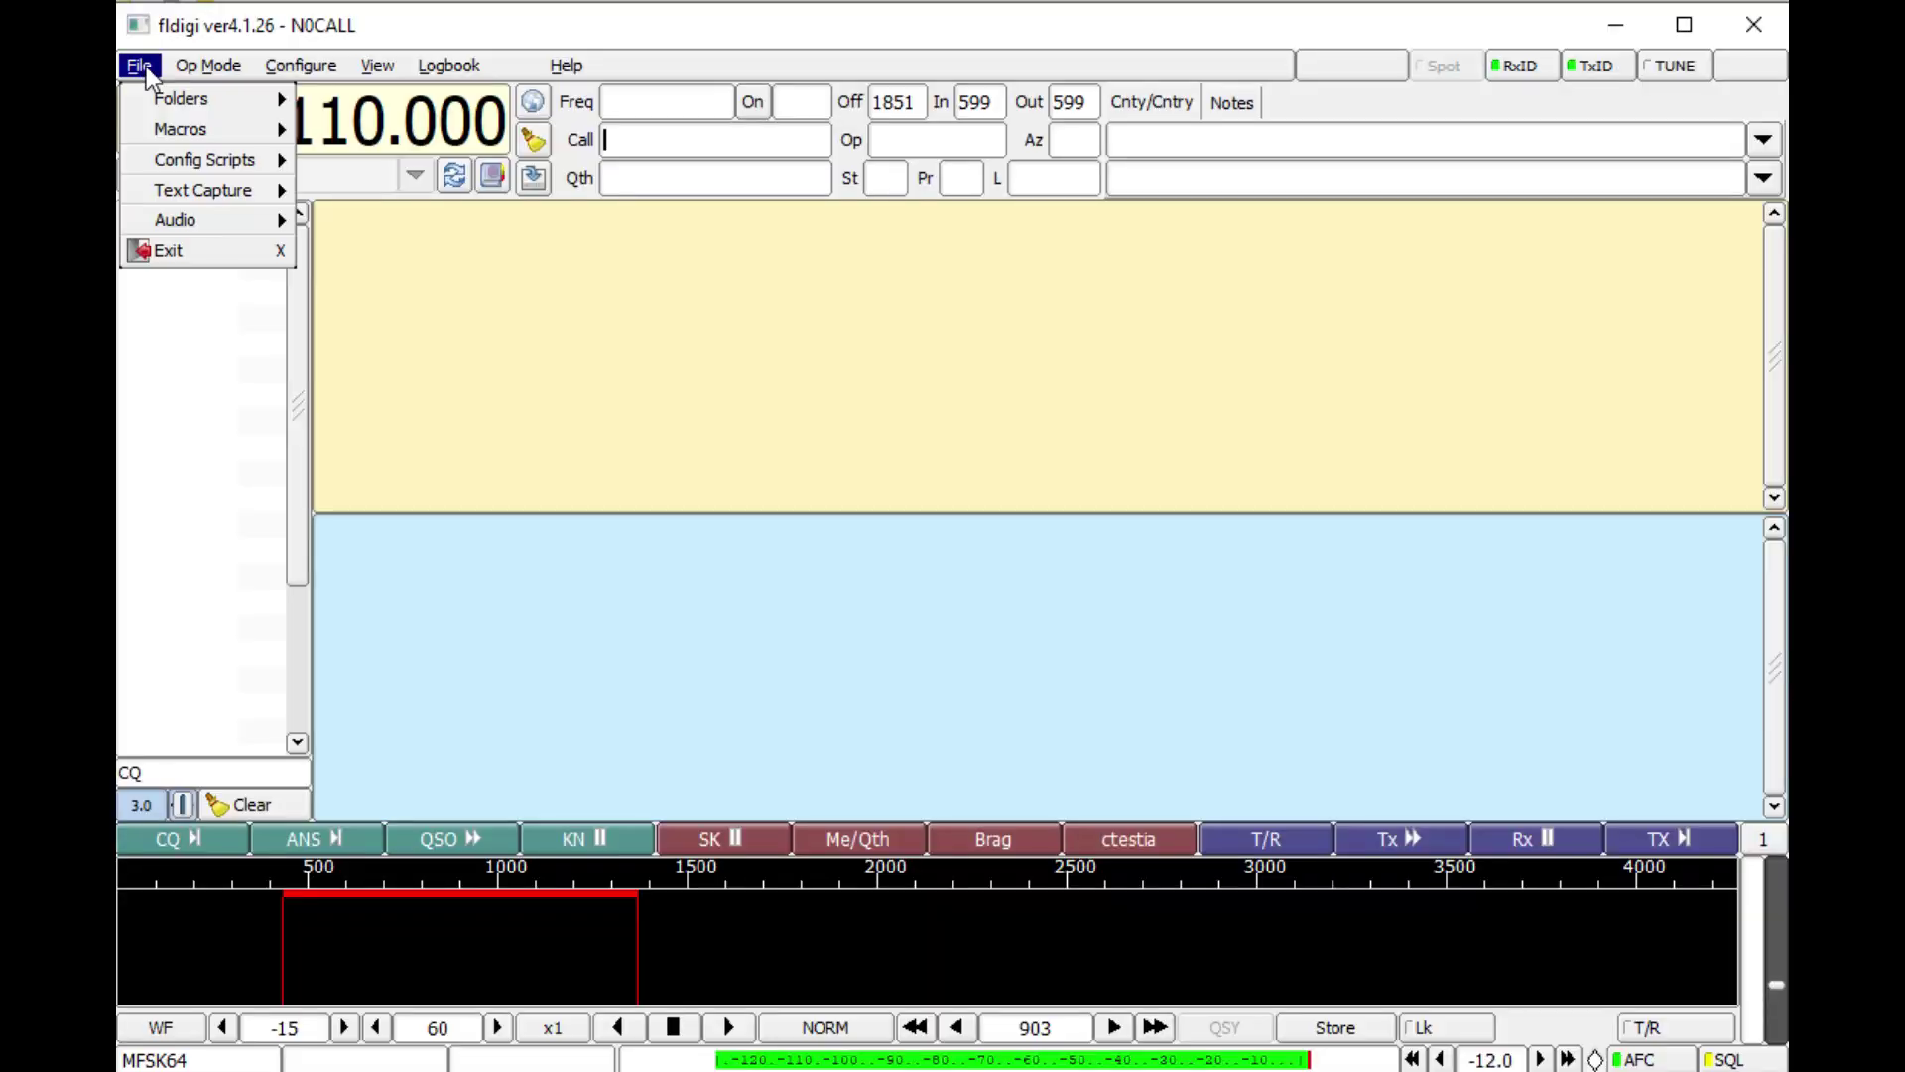
- From fldigi, open the NBEMS files folder in Explorer and go into ICS
mouse_move(189, 97)
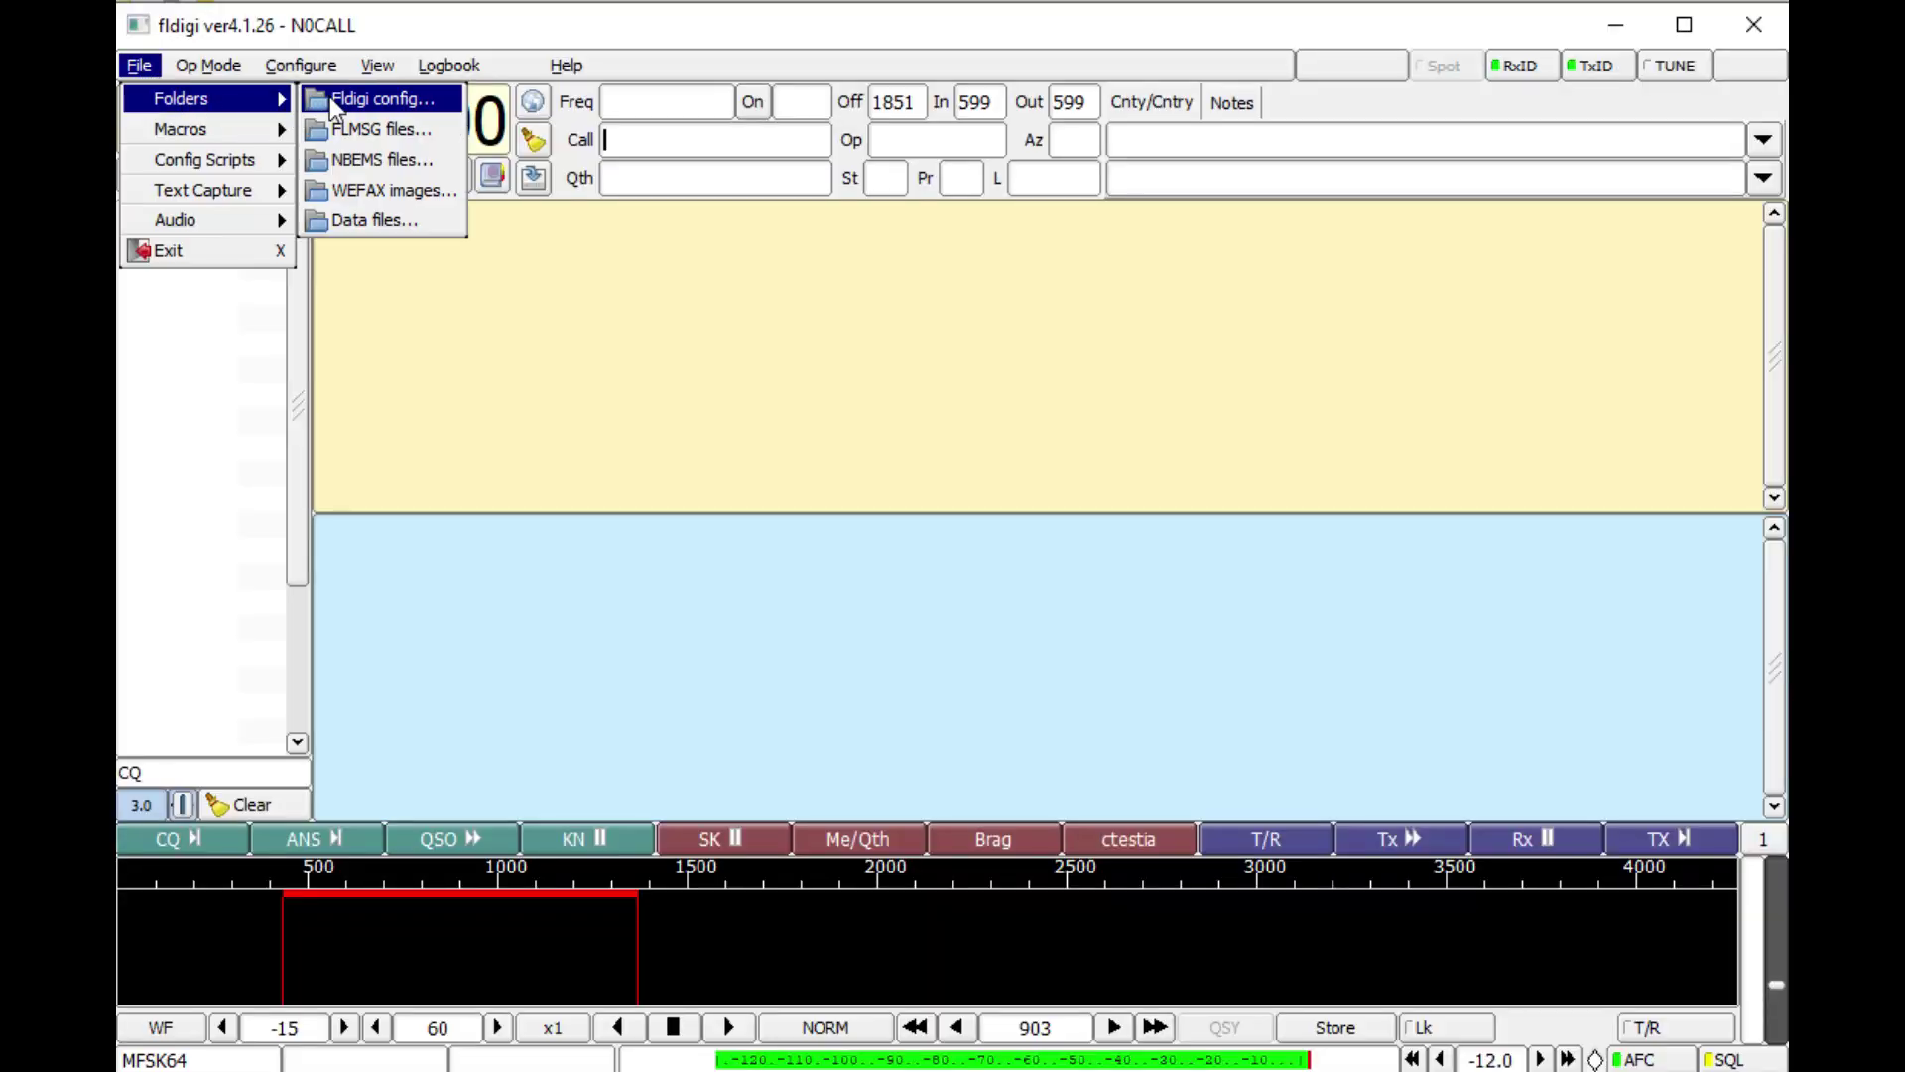
left_click(401, 163)
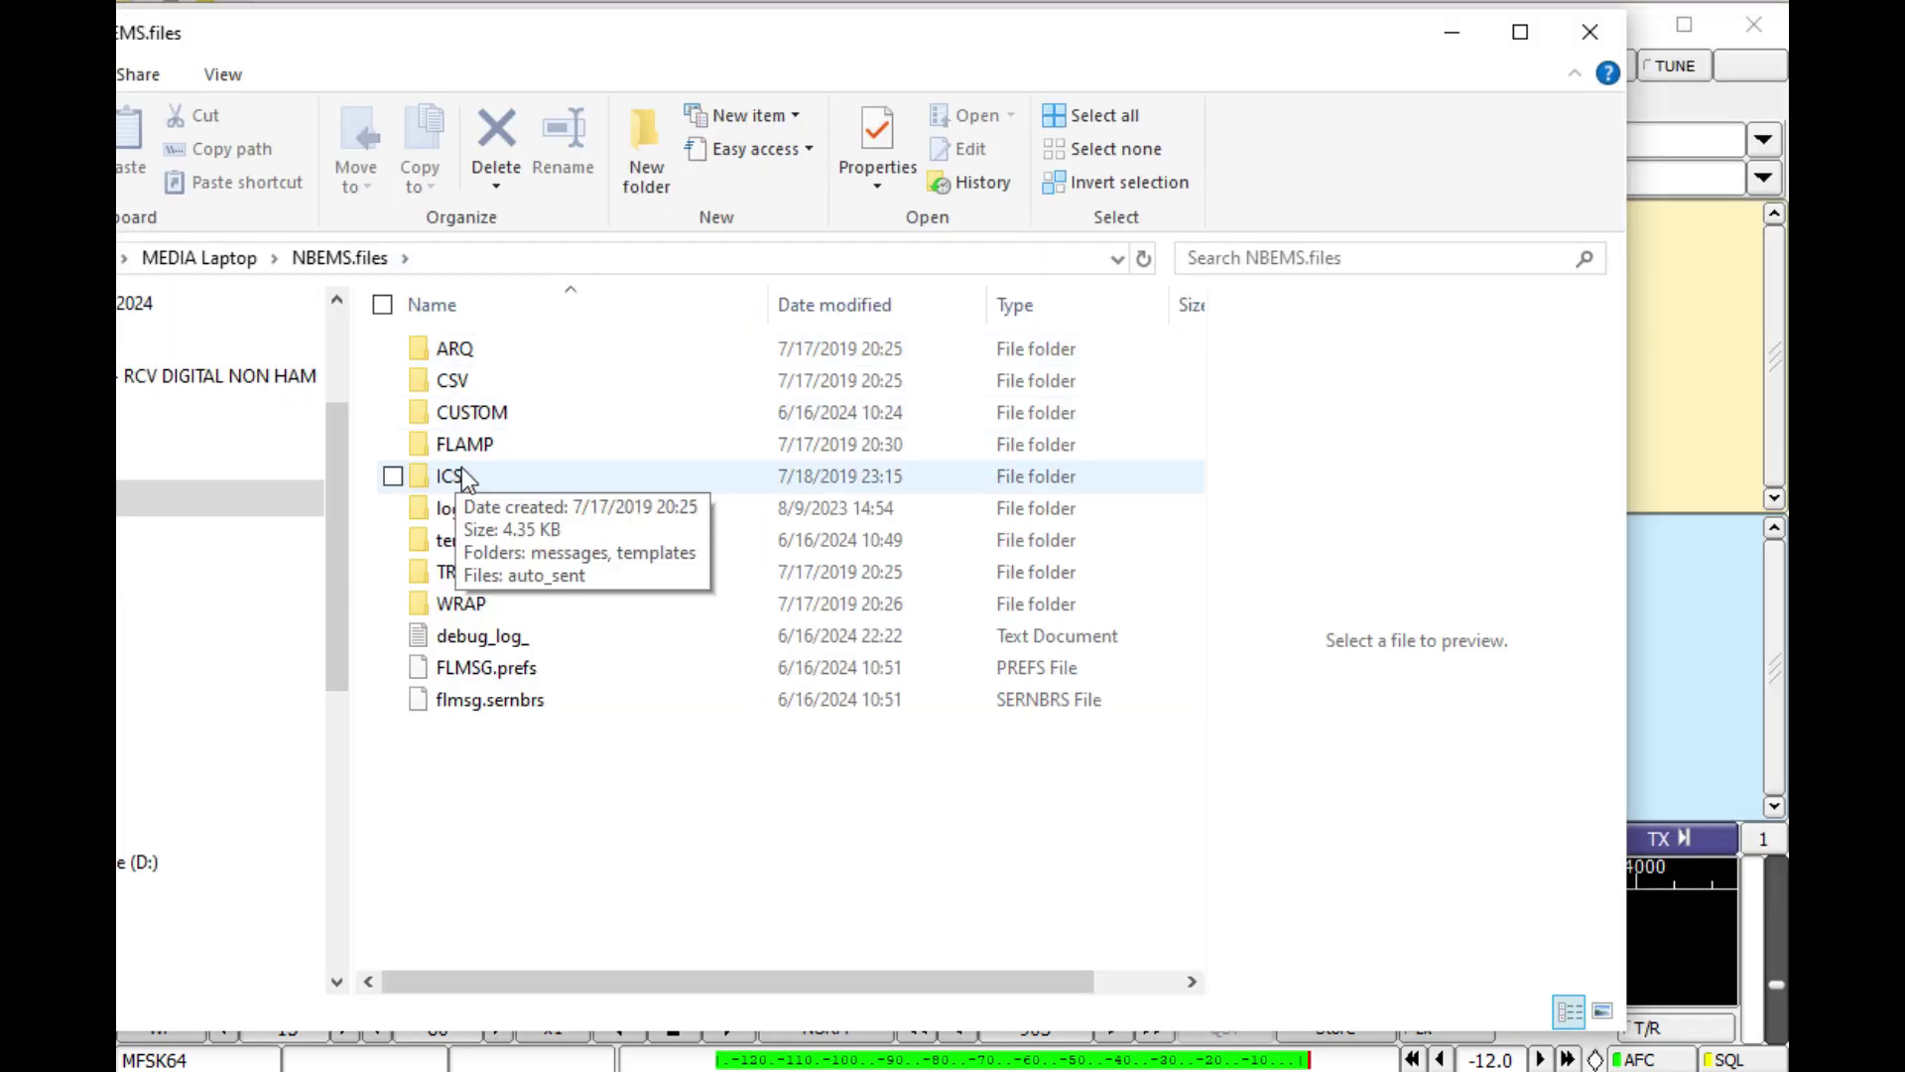
double_click(449, 476)
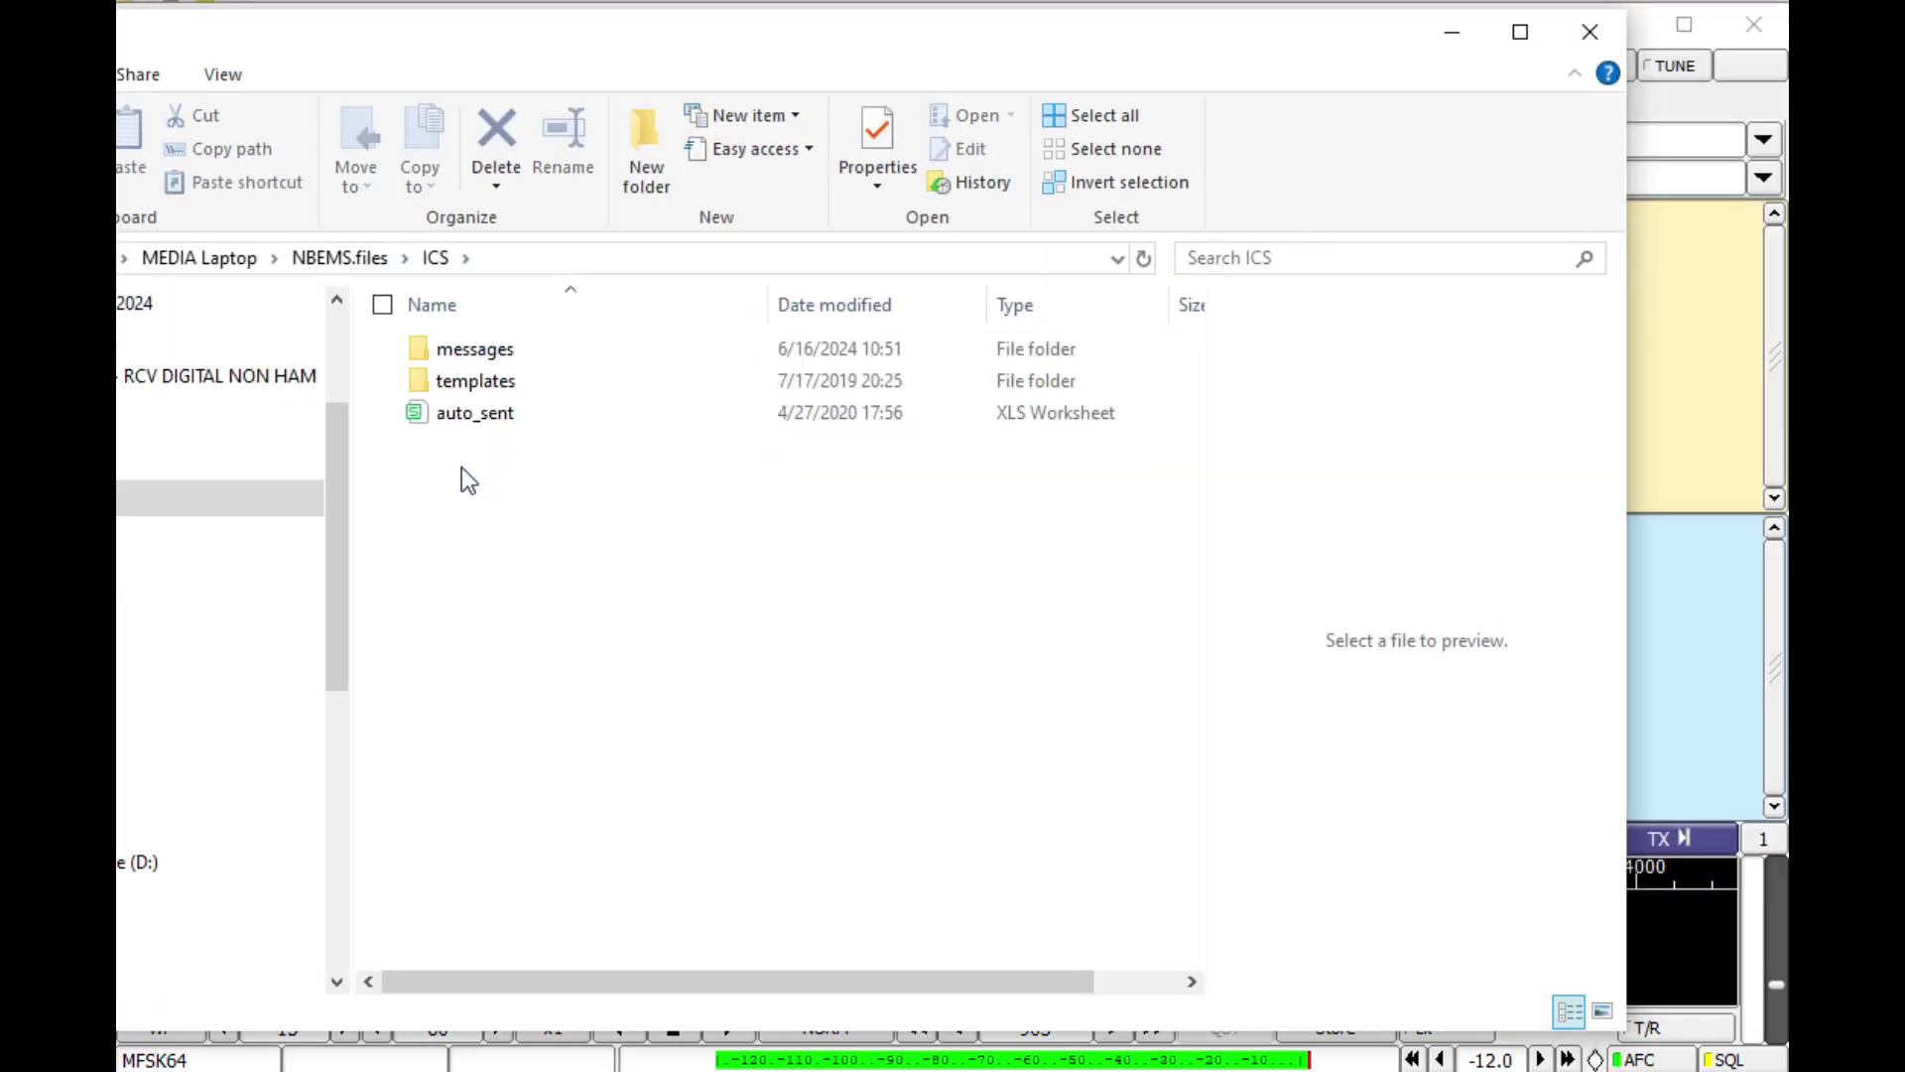
- Open the messages folder in NBEMS.files\ICS to view the four saved message files
left_click(479, 344)
double_click(480, 347)
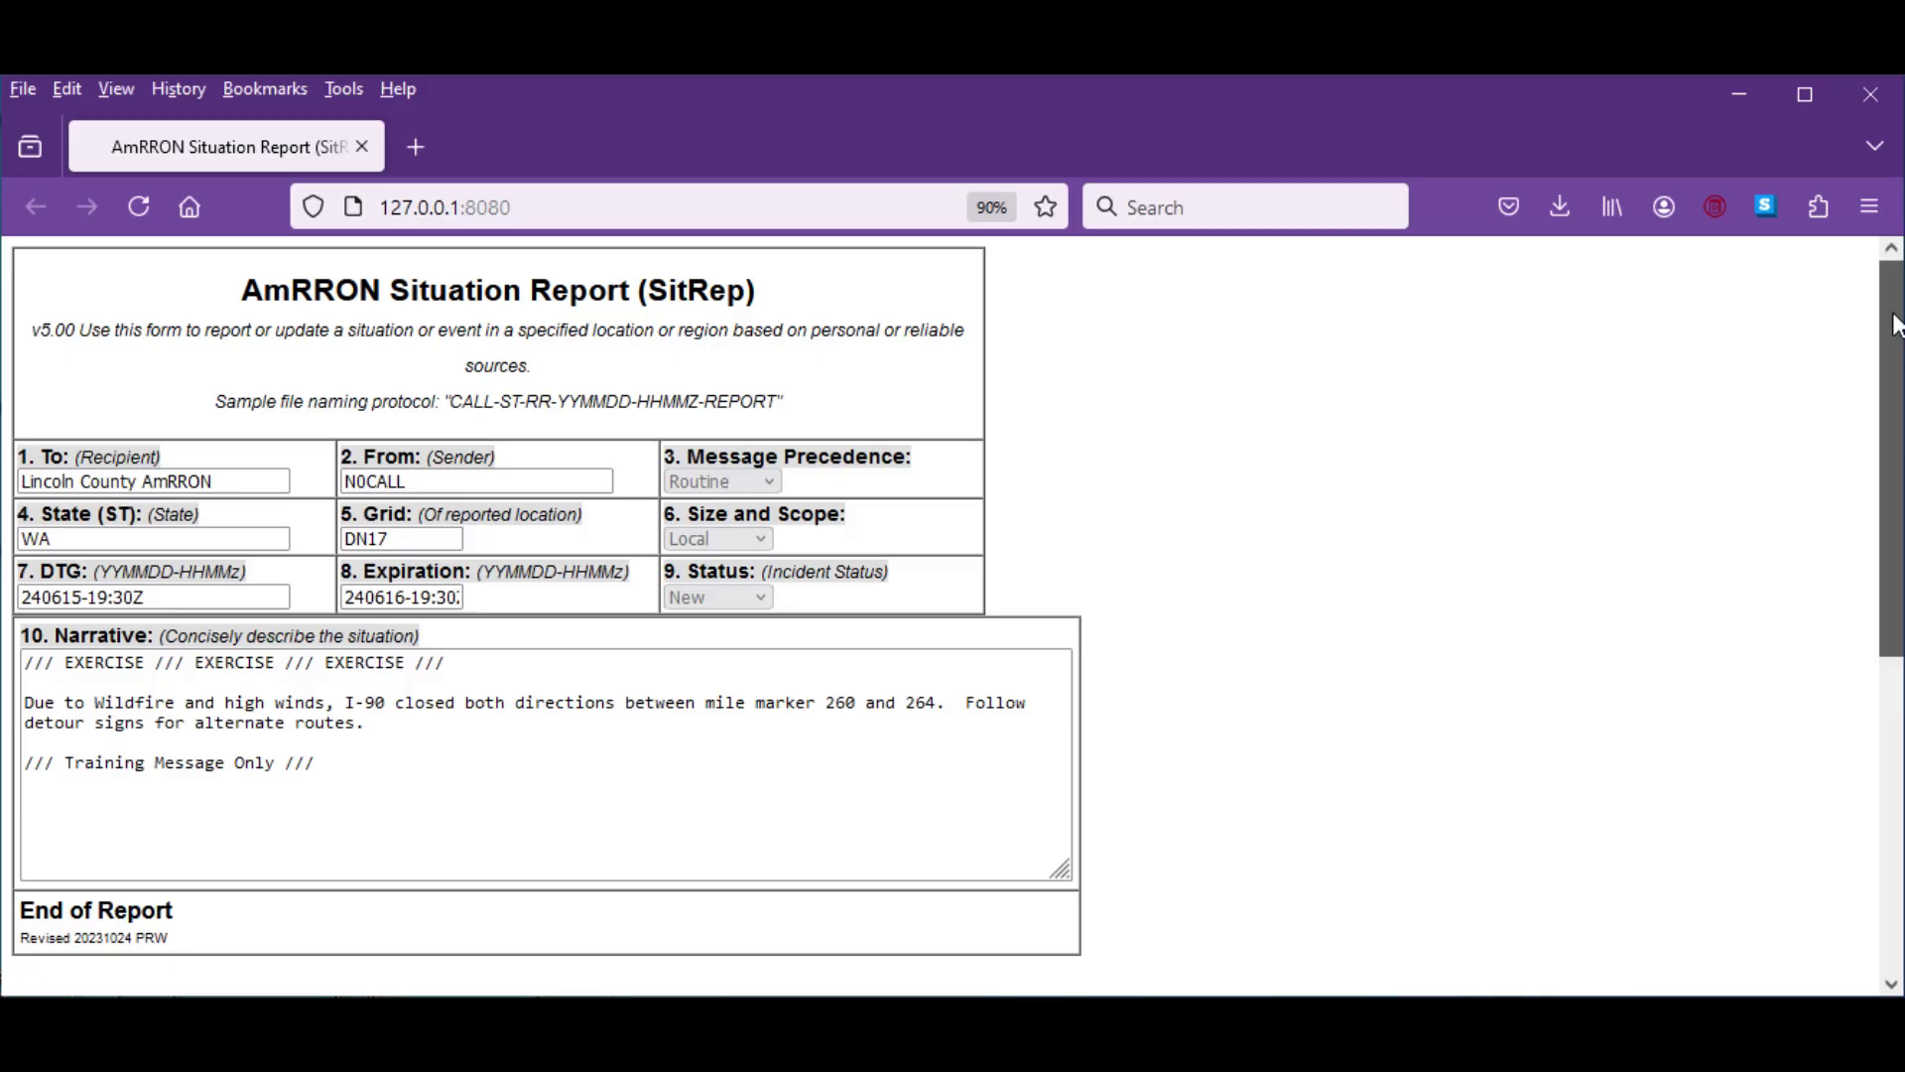
- Scroll the AmRRON Situation Report page down to its field-by-field Instructions section
left_click_drag(1895, 326, 1890, 648)
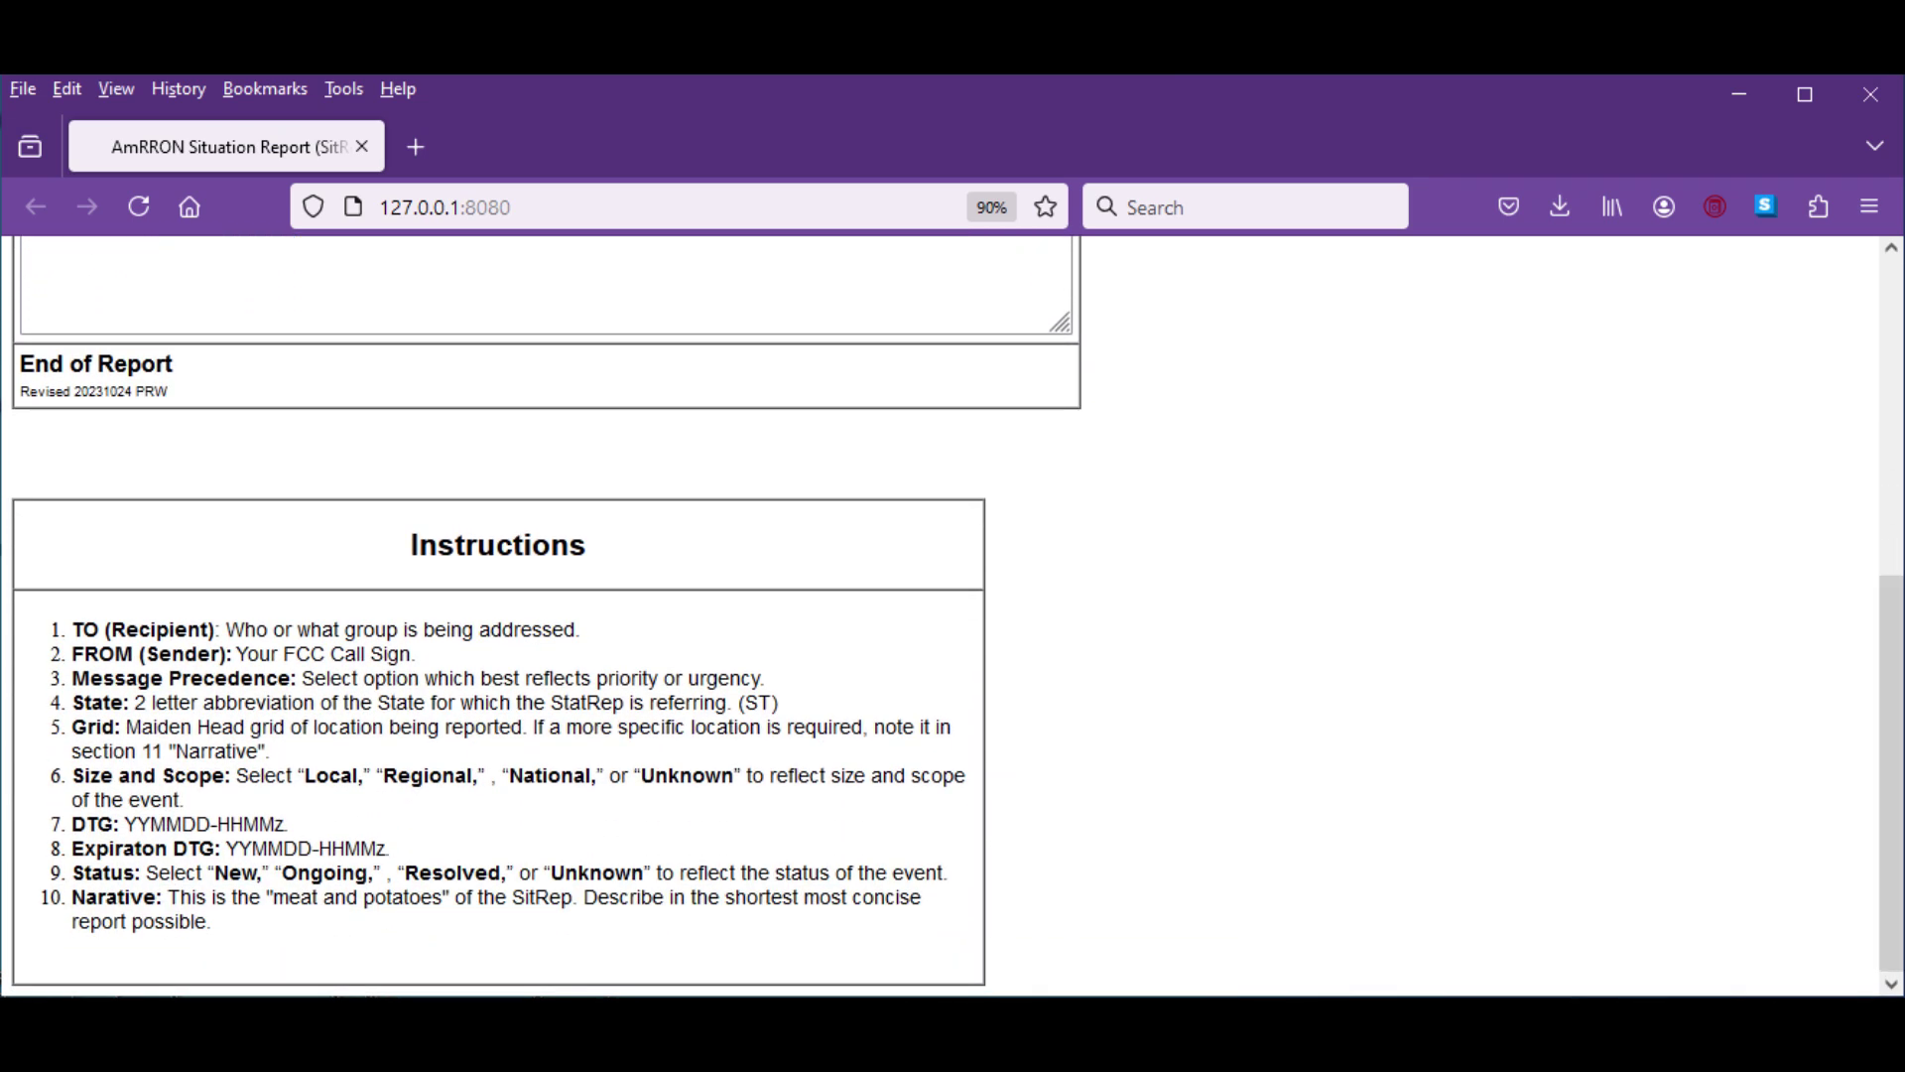